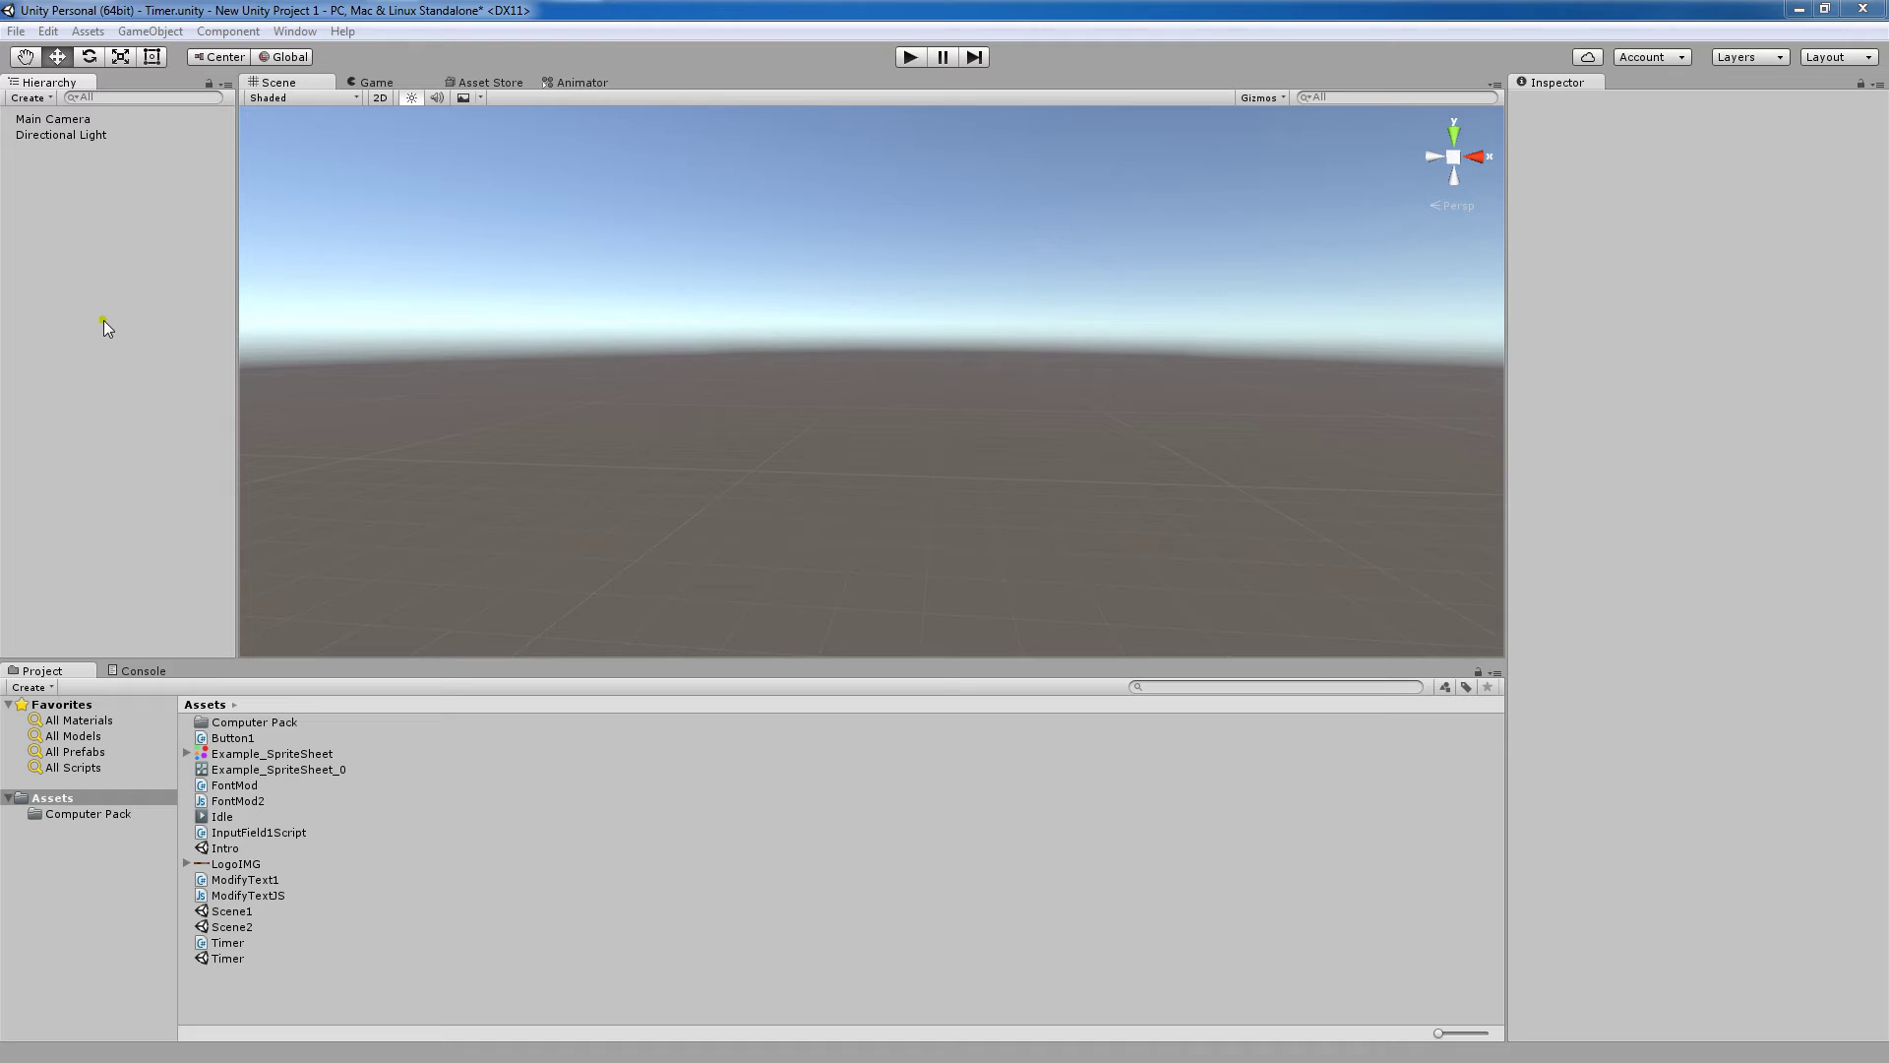
Step: Add a UI Canvas, with its EventSystem, to the Timer scene's Hierarchy
right_click(114, 199)
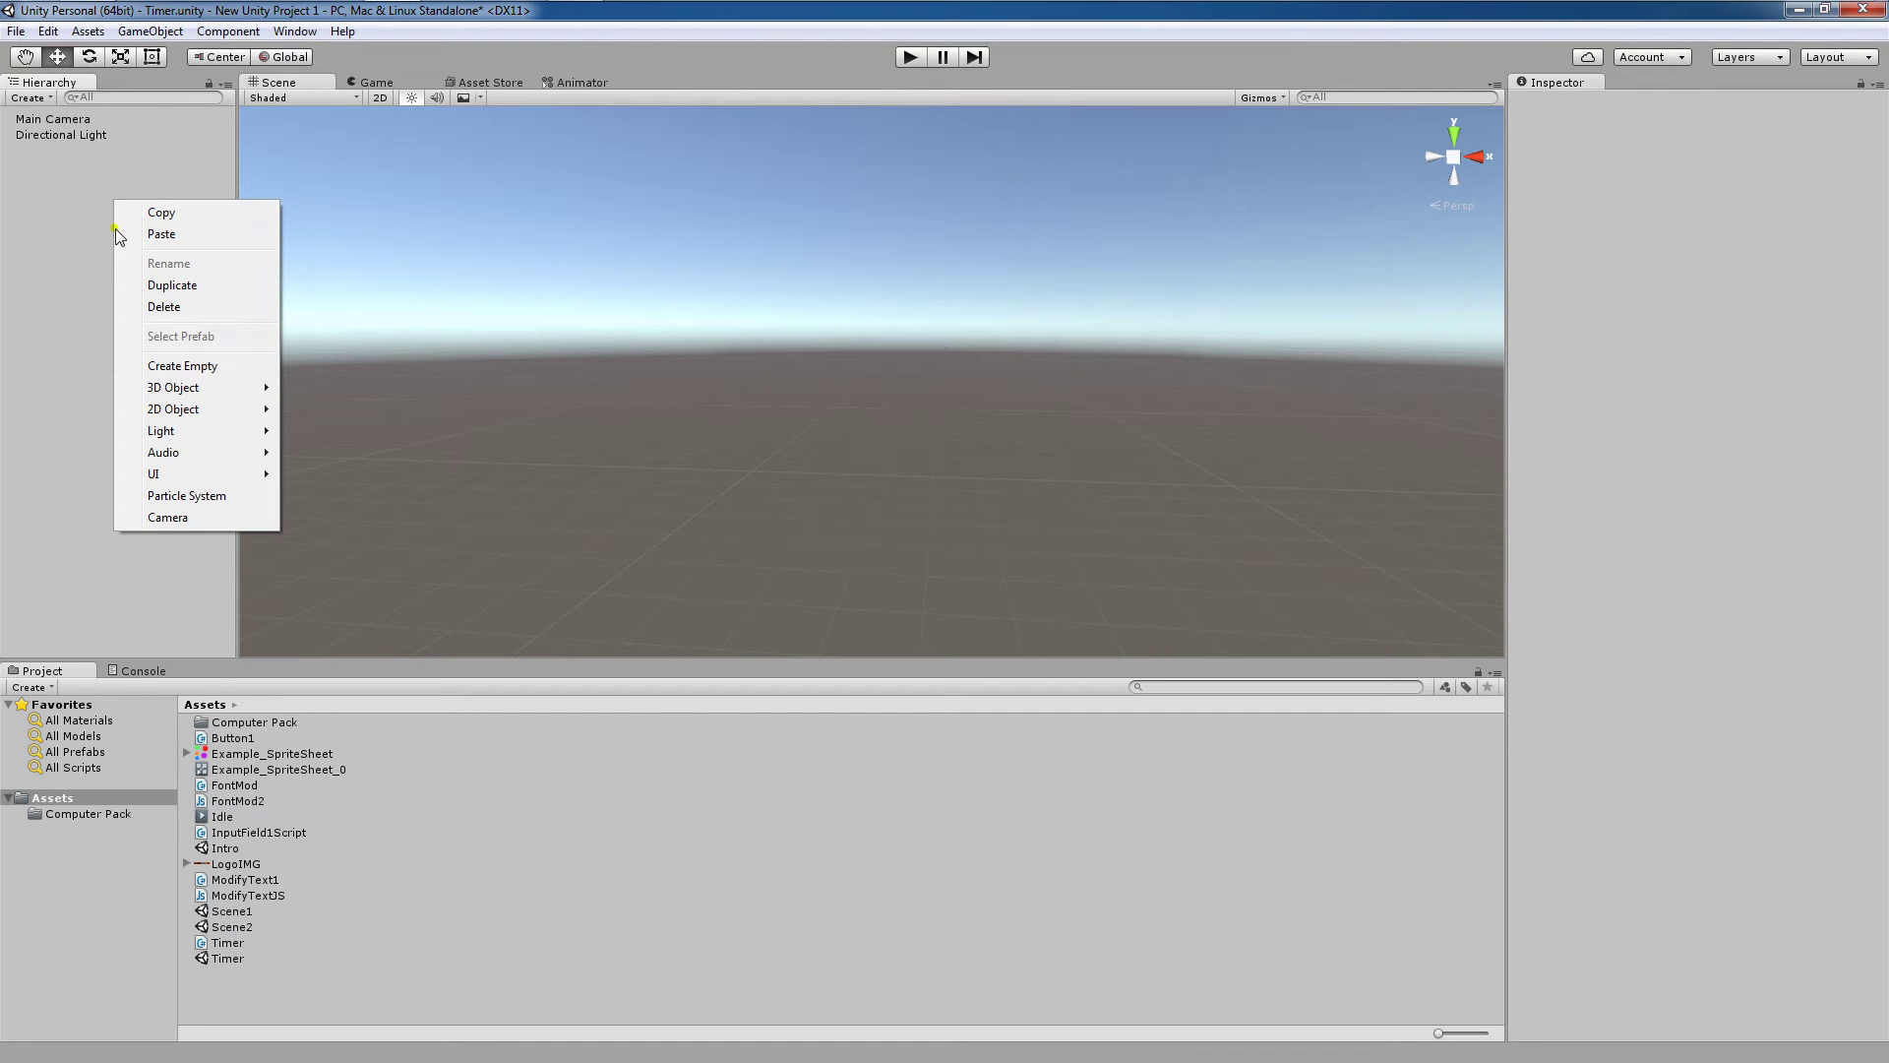
mouse_move(207, 474)
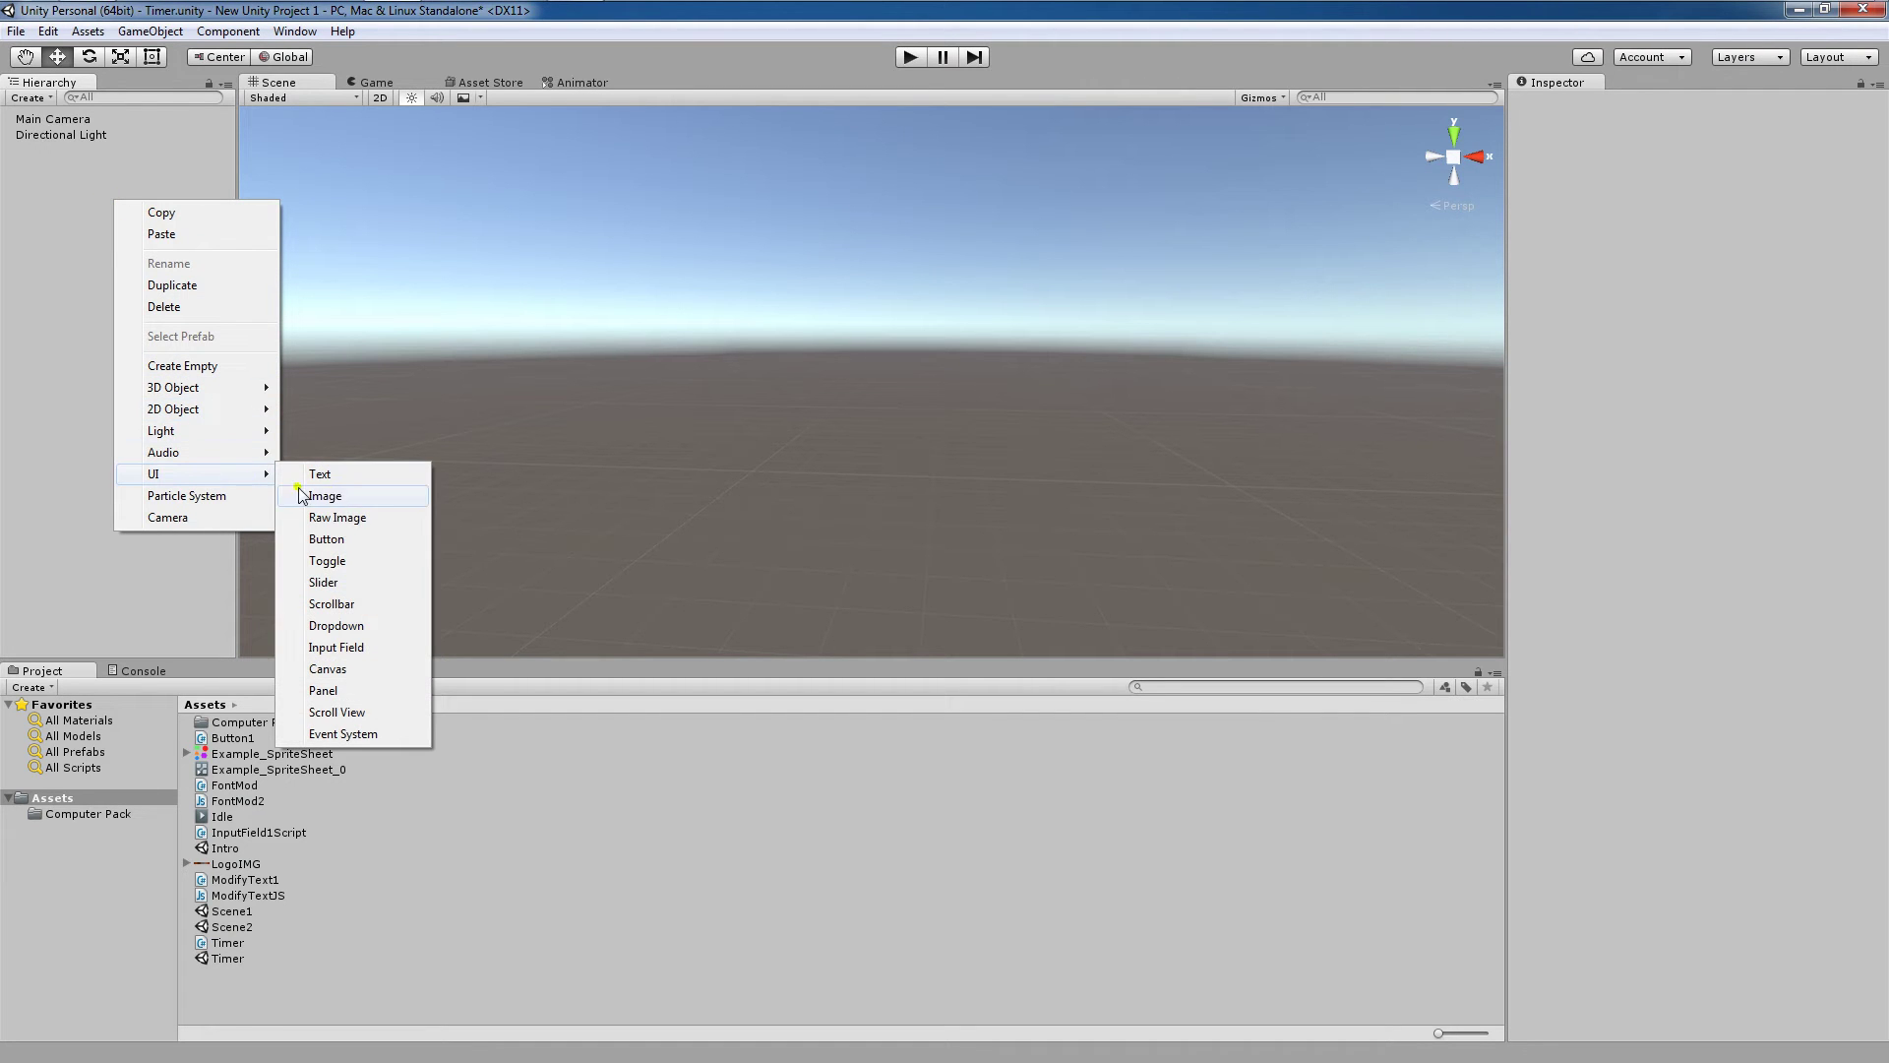
left_click(364, 666)
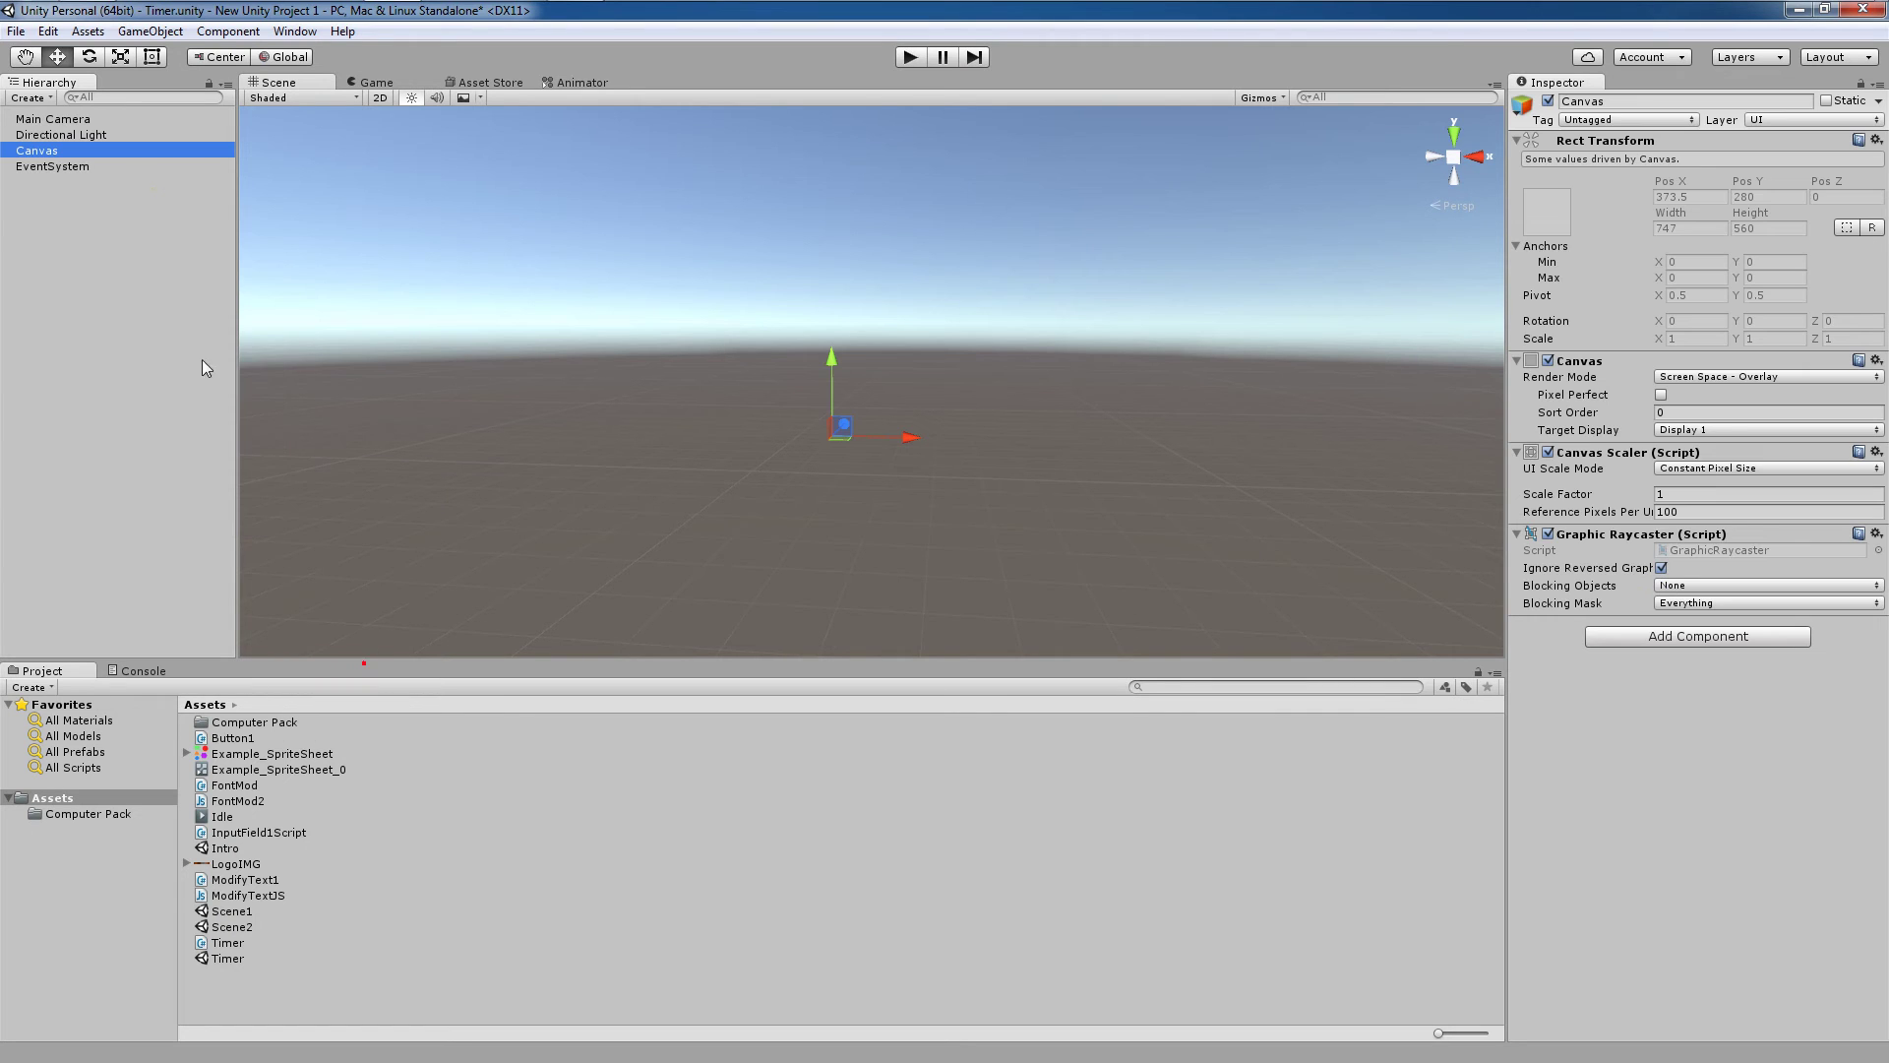
Step: Add a Button under the Canvas and duplicate it twice
right_click(144, 151)
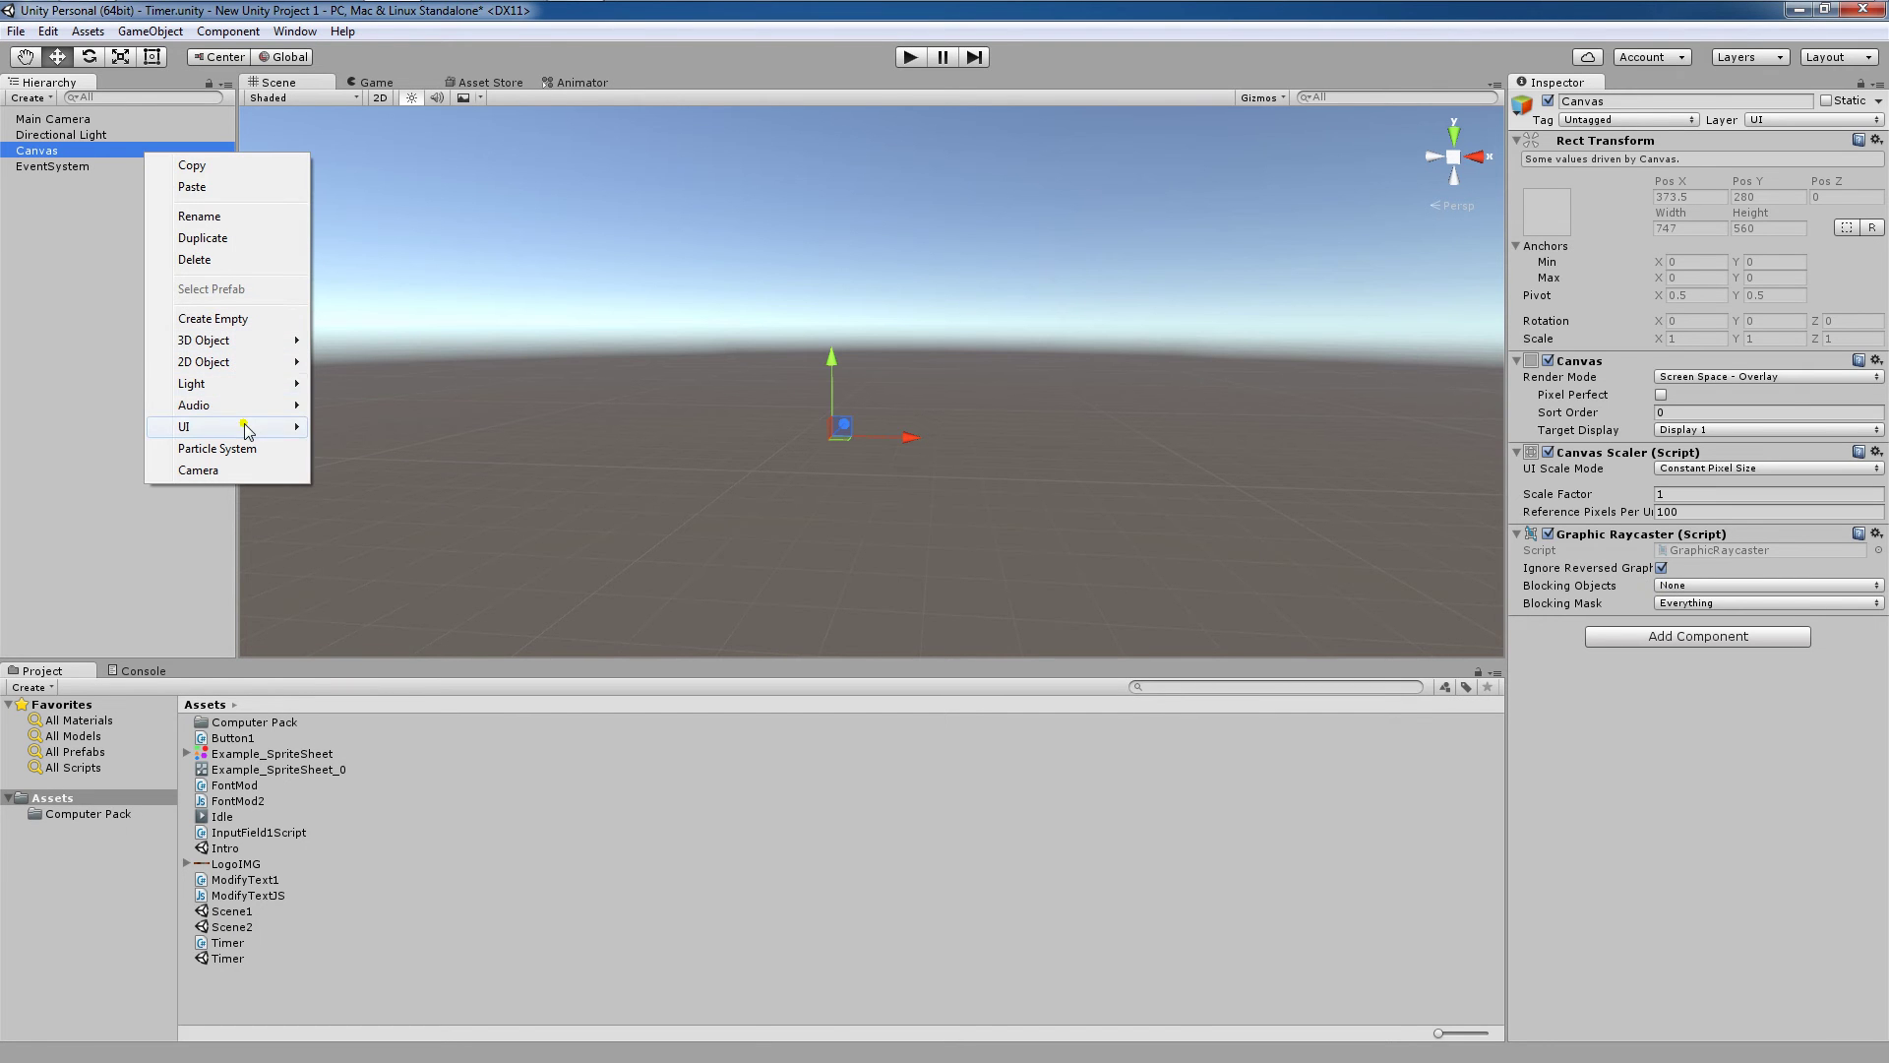
mouse_move(246, 430)
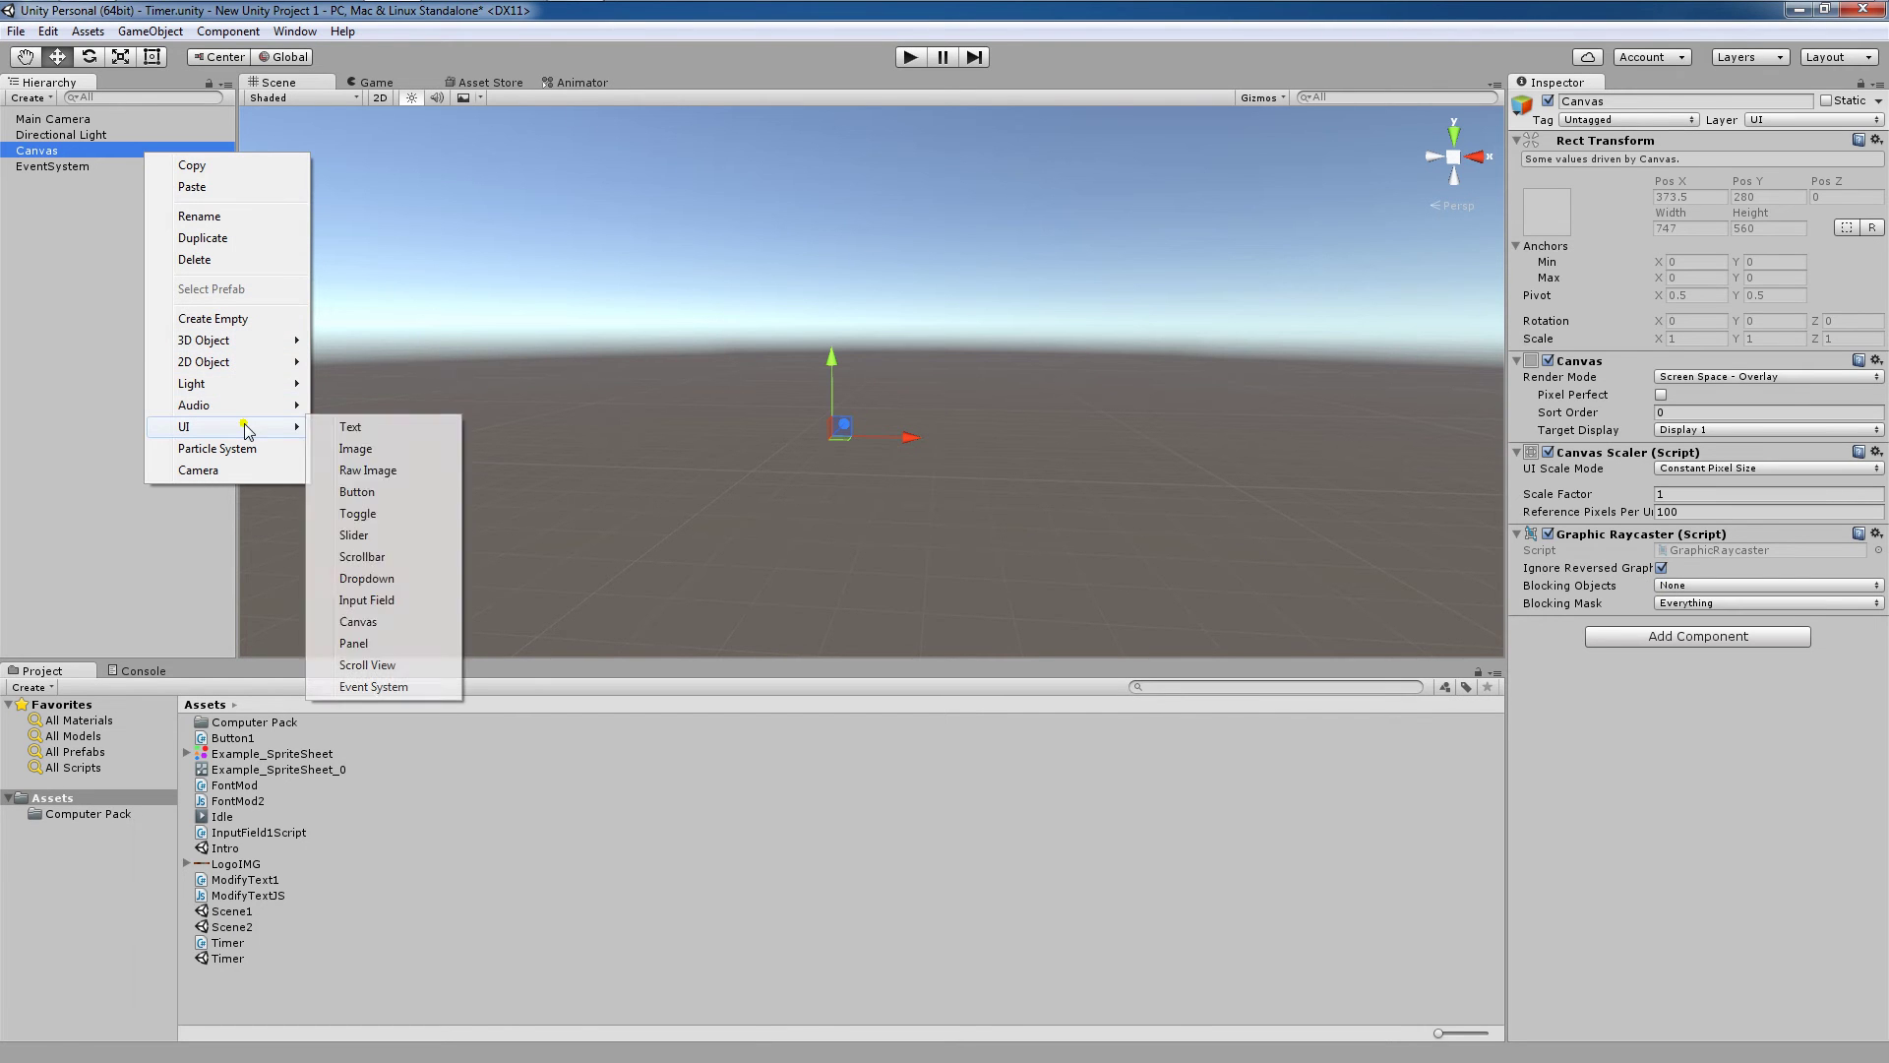
left_click(356, 492)
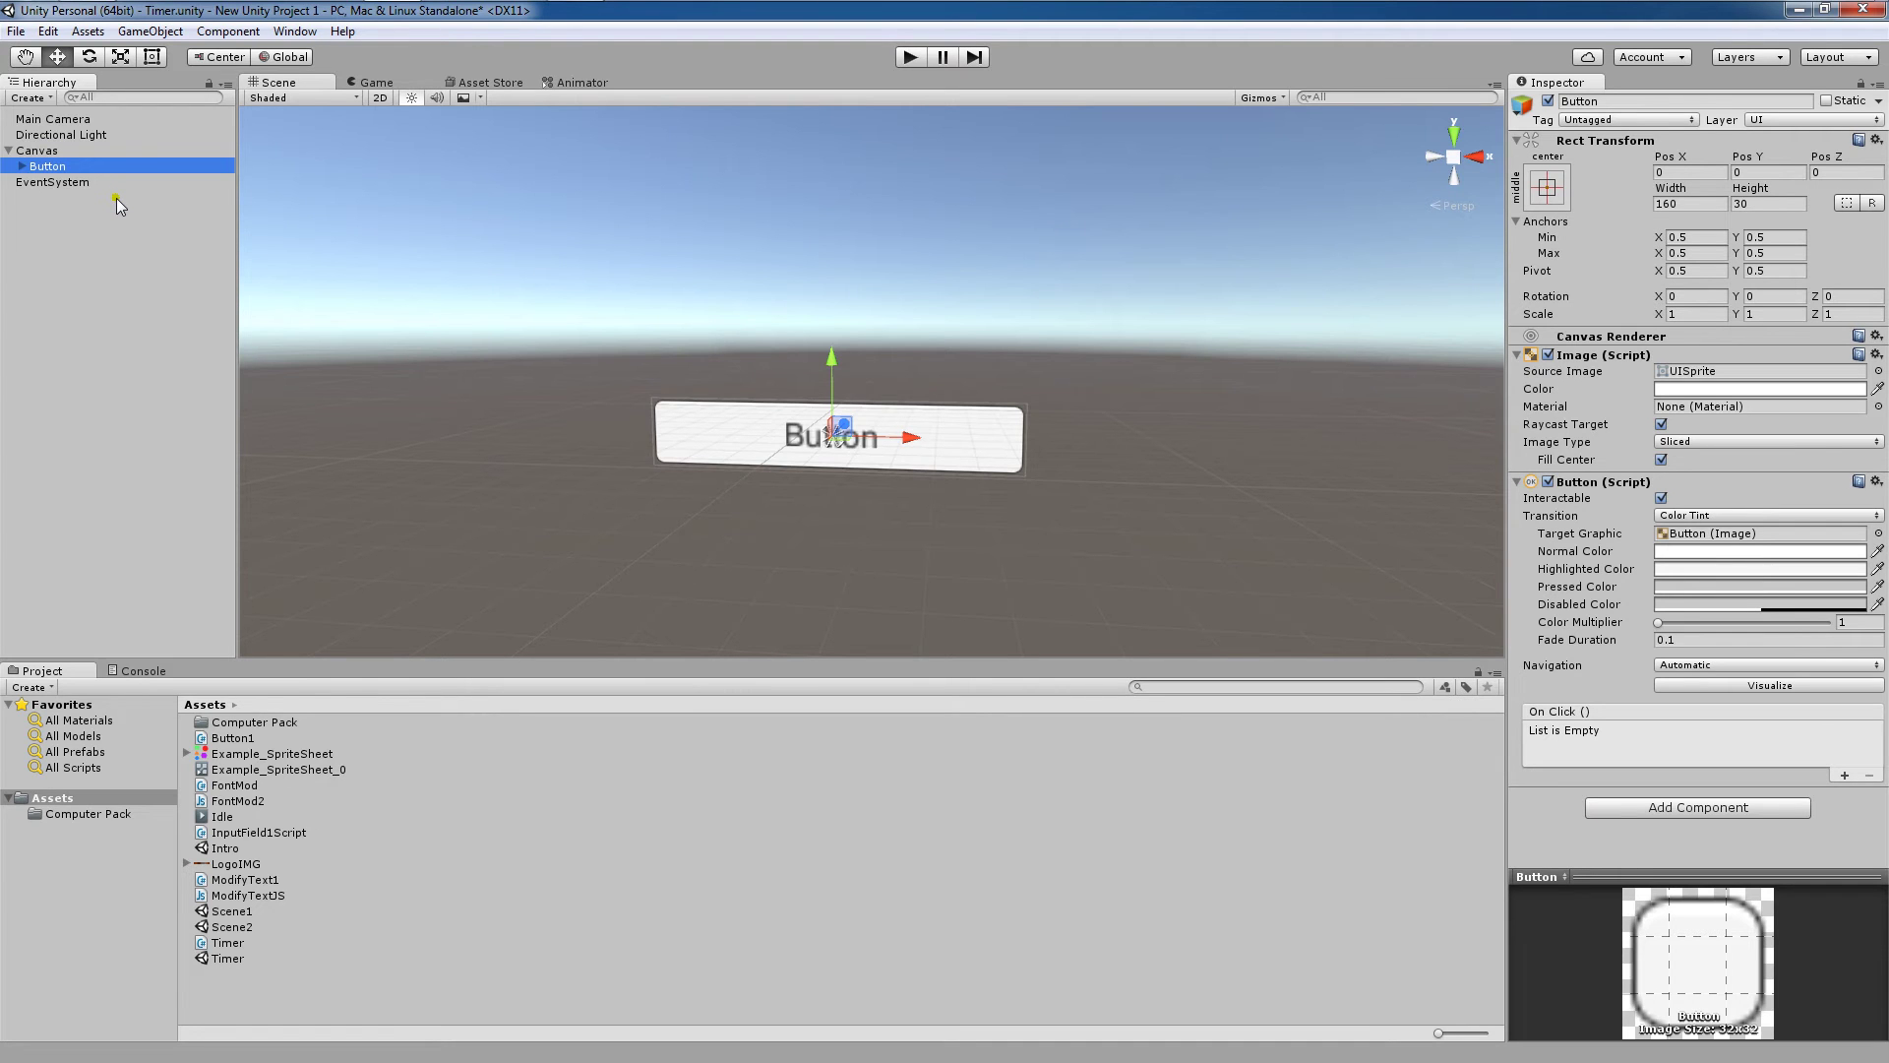
key("ctrl+d")
key("ctrl+d")
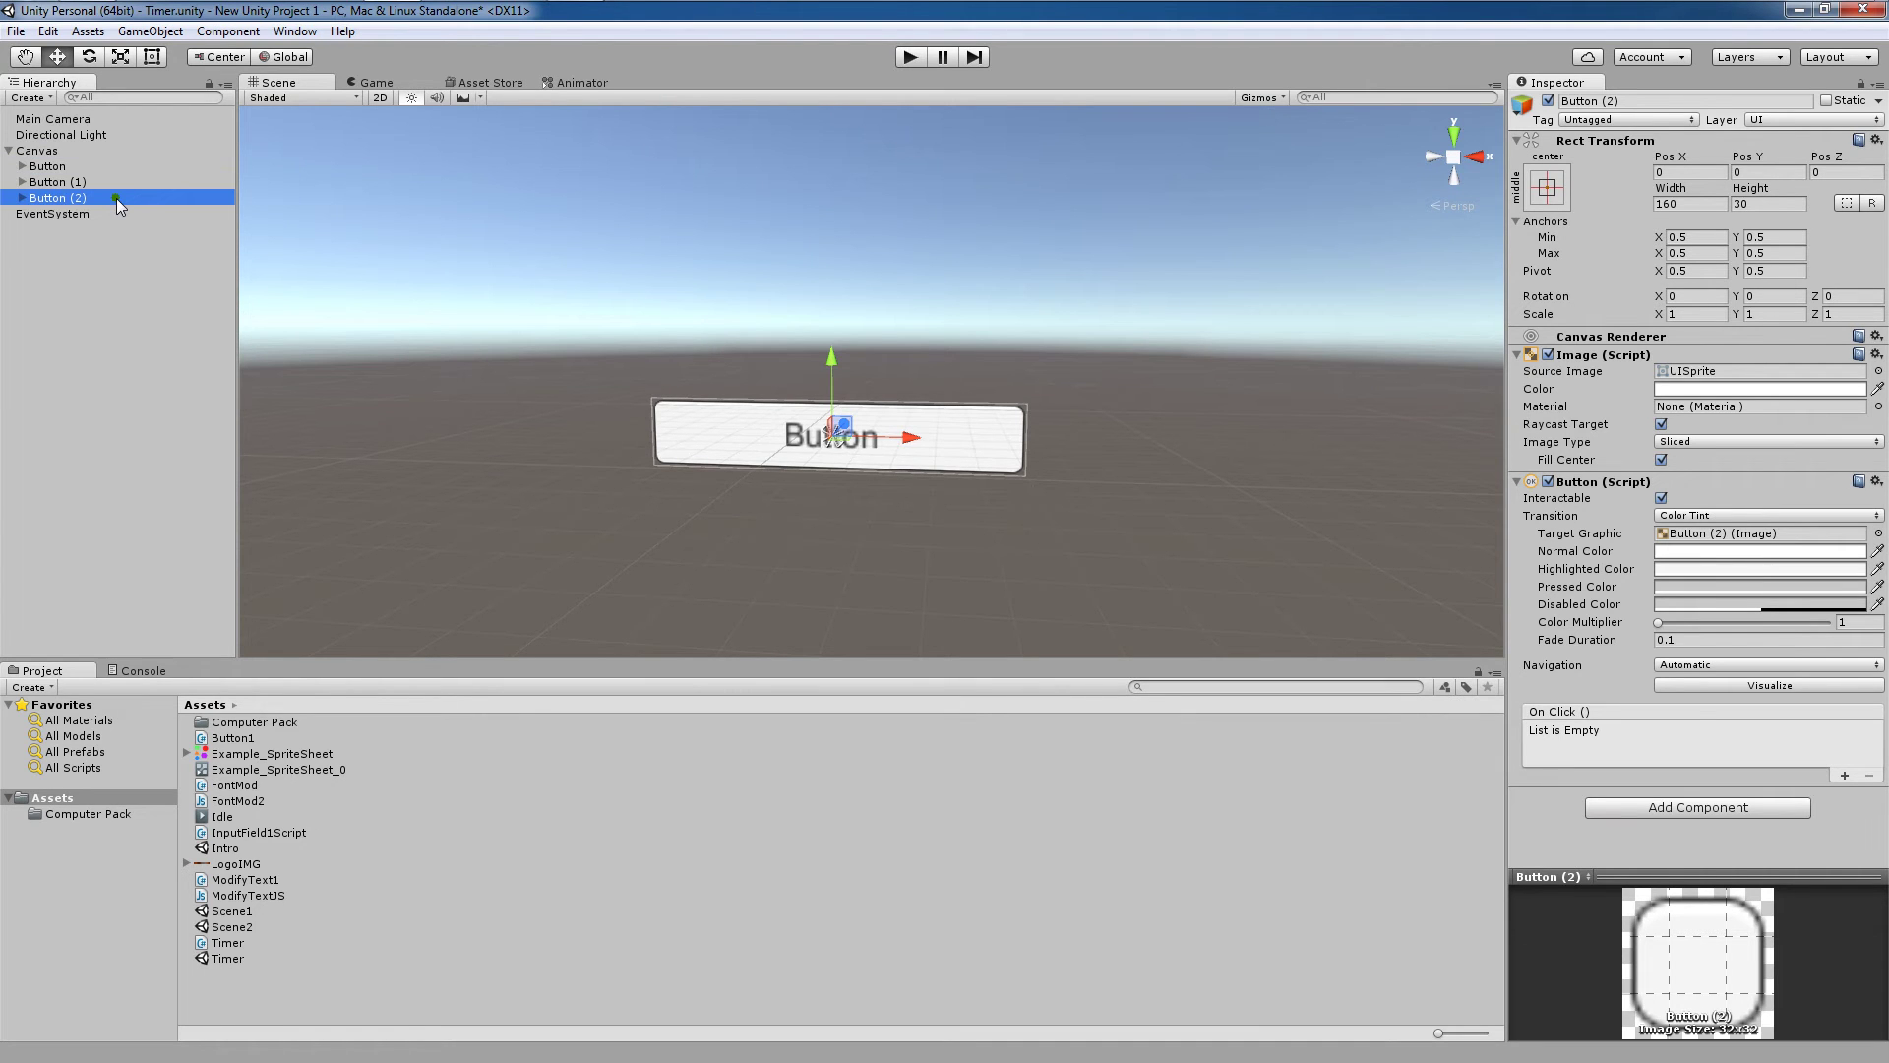
Step: Drag Button (1) and Button (2) down to stack the buttons at Pos Y 0, -35.1 and -69
left_click(116, 185)
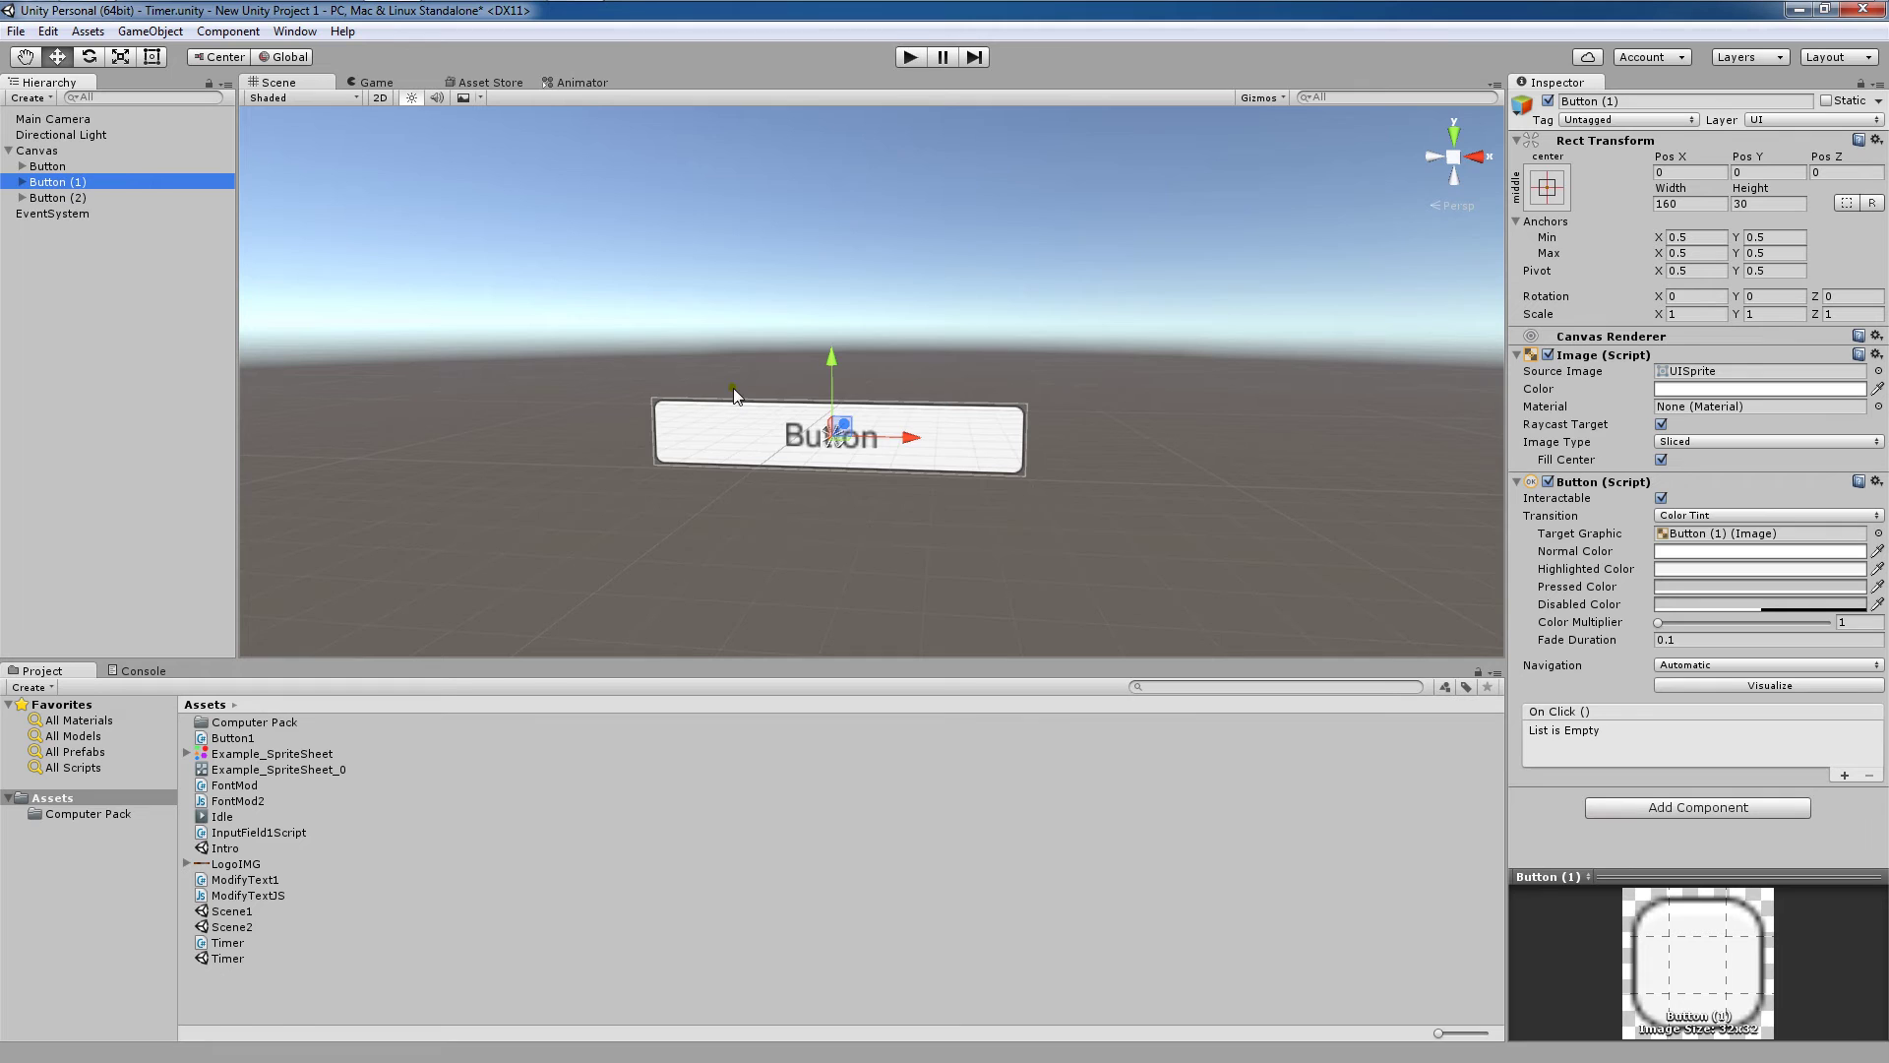
left_click_drag(831, 359, 832, 439)
left_click(171, 197)
left_click_drag(826, 374, 848, 531)
scroll(929, 401, "down", 3)
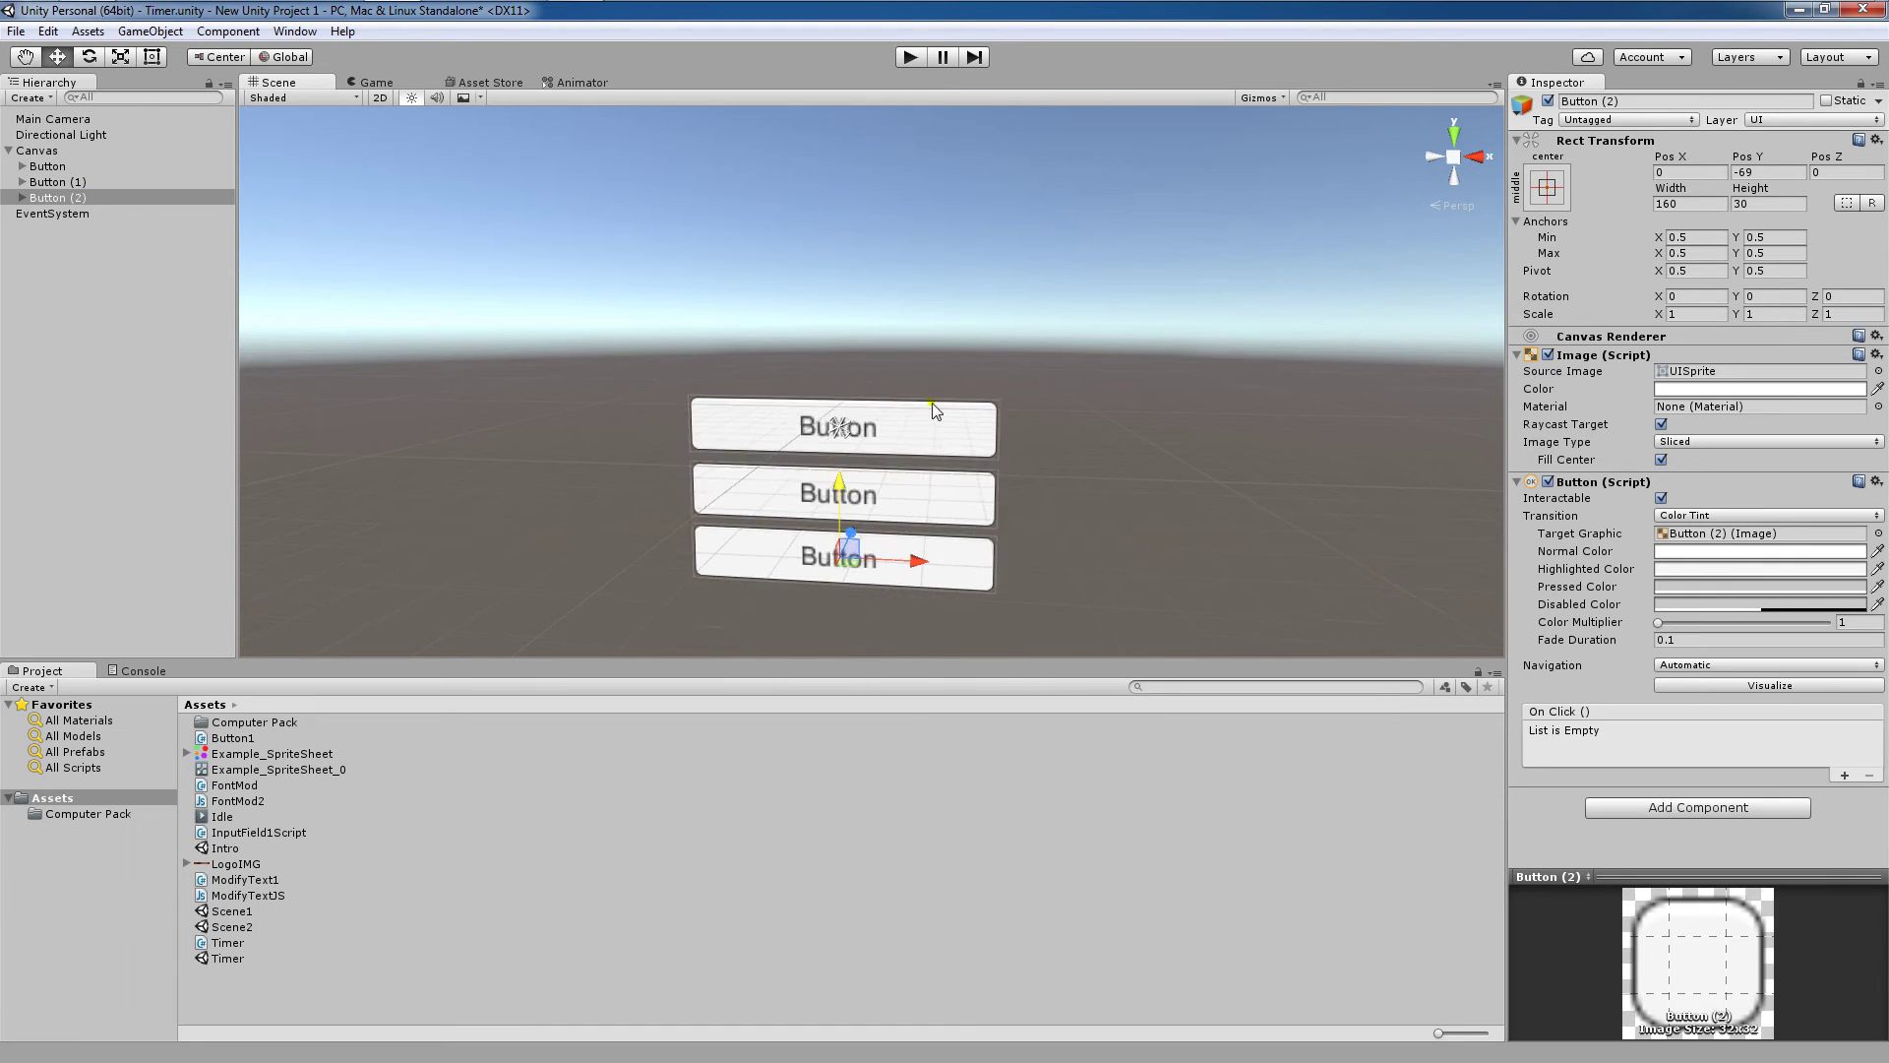
Step: Frame the Canvas and adjust the Scene view so it faces the three buttons squarely
double_click(120, 149)
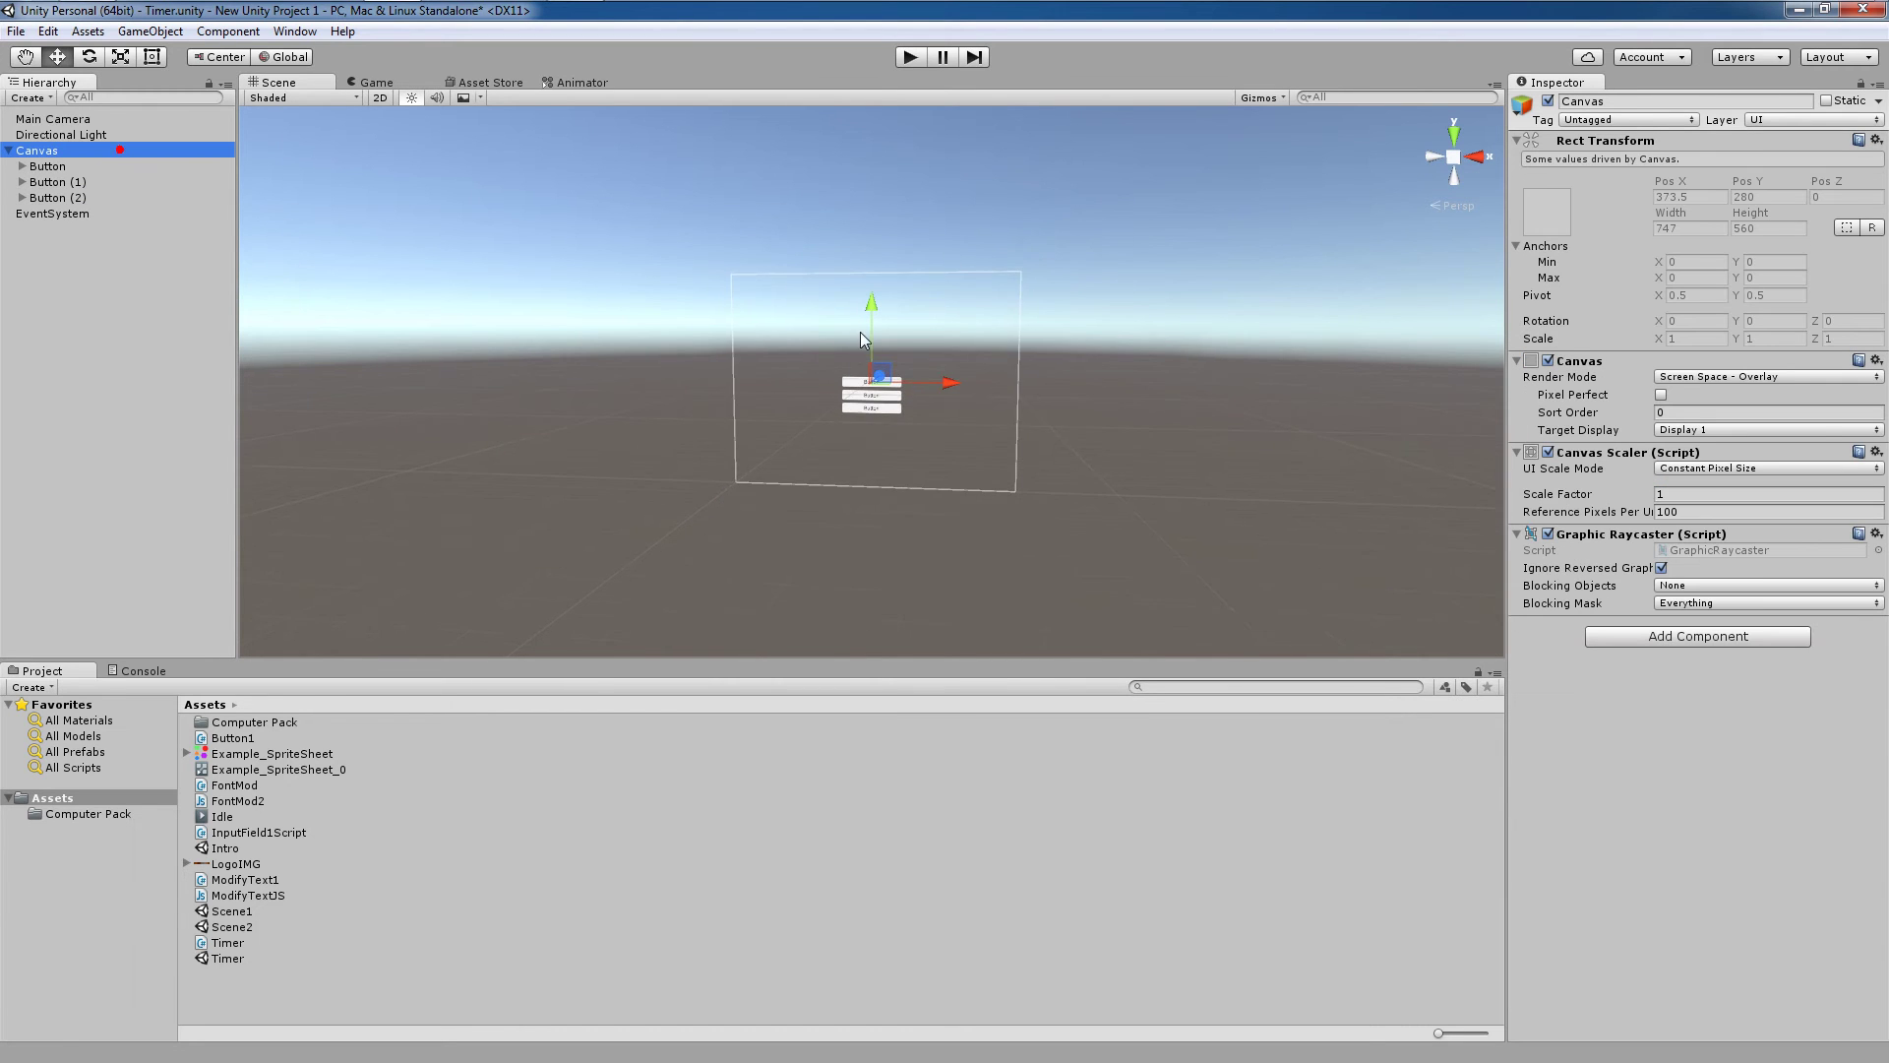
scroll(859, 348, "up", 5)
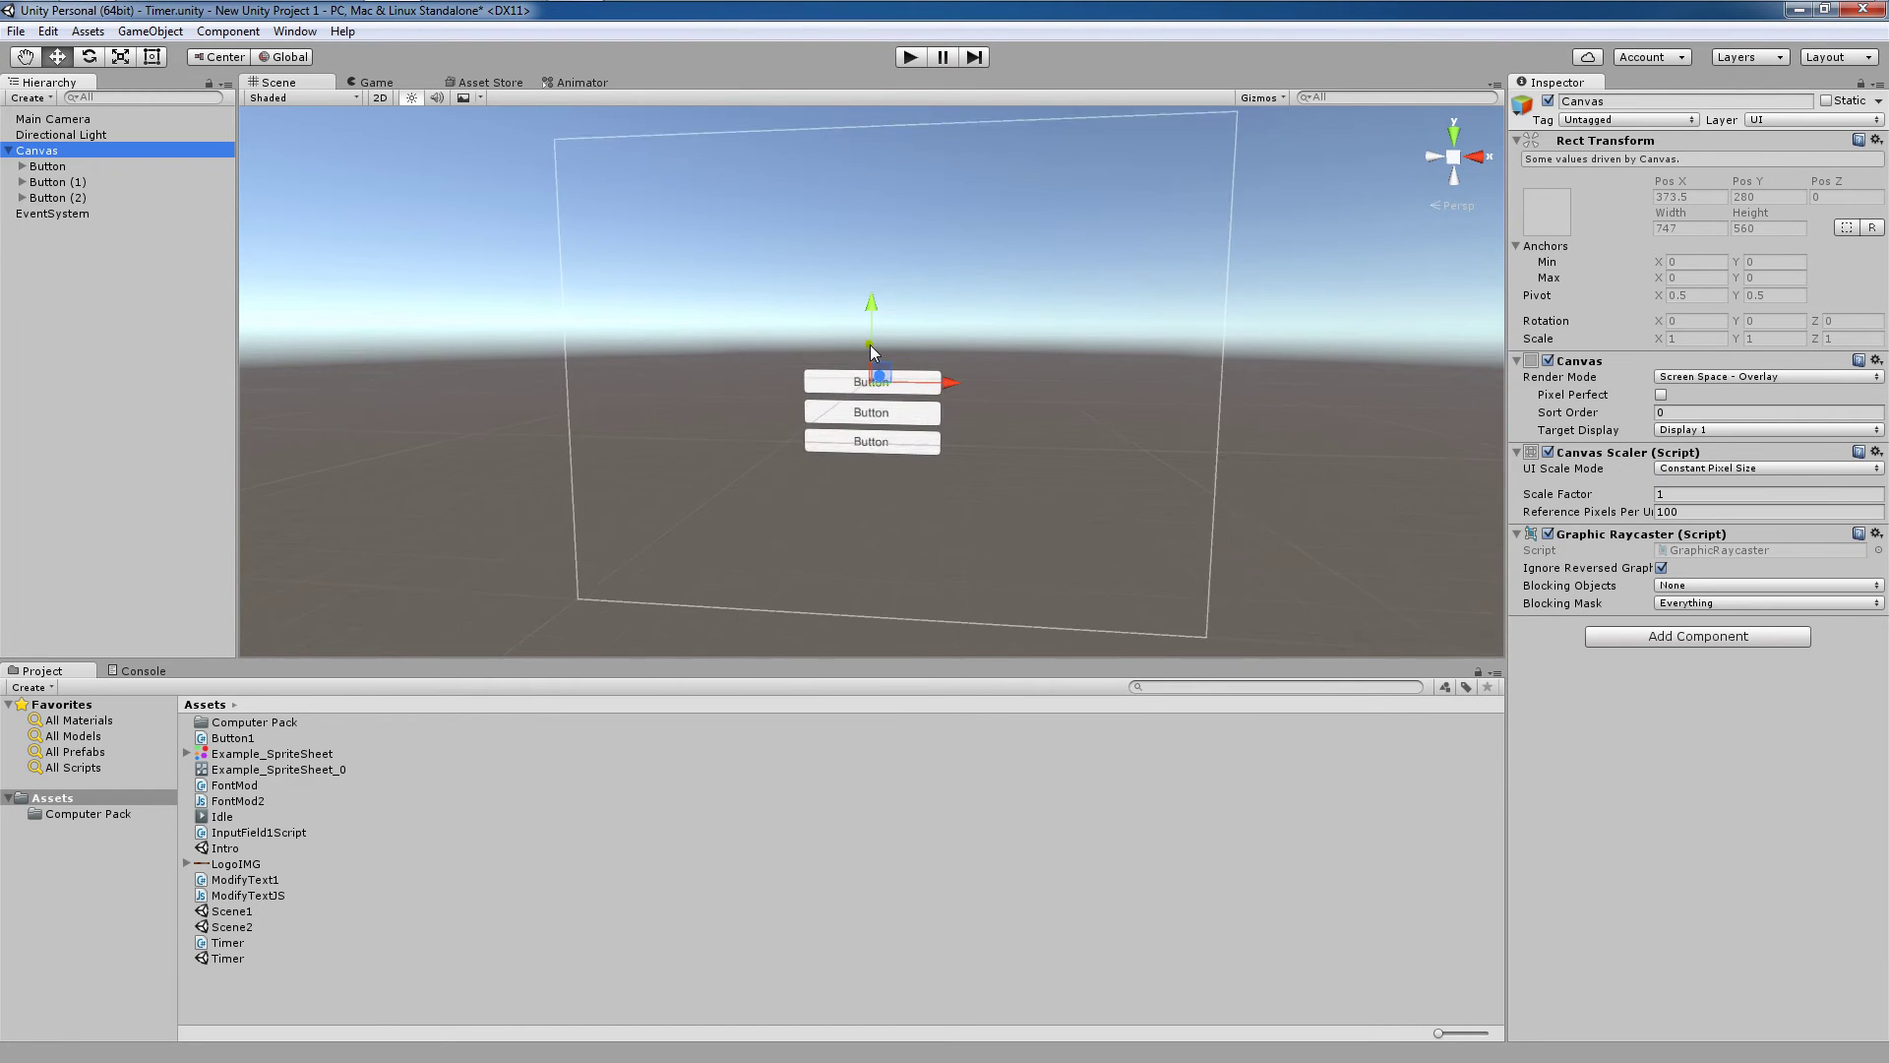
middle_click_drag(979, 456, 1069, 466)
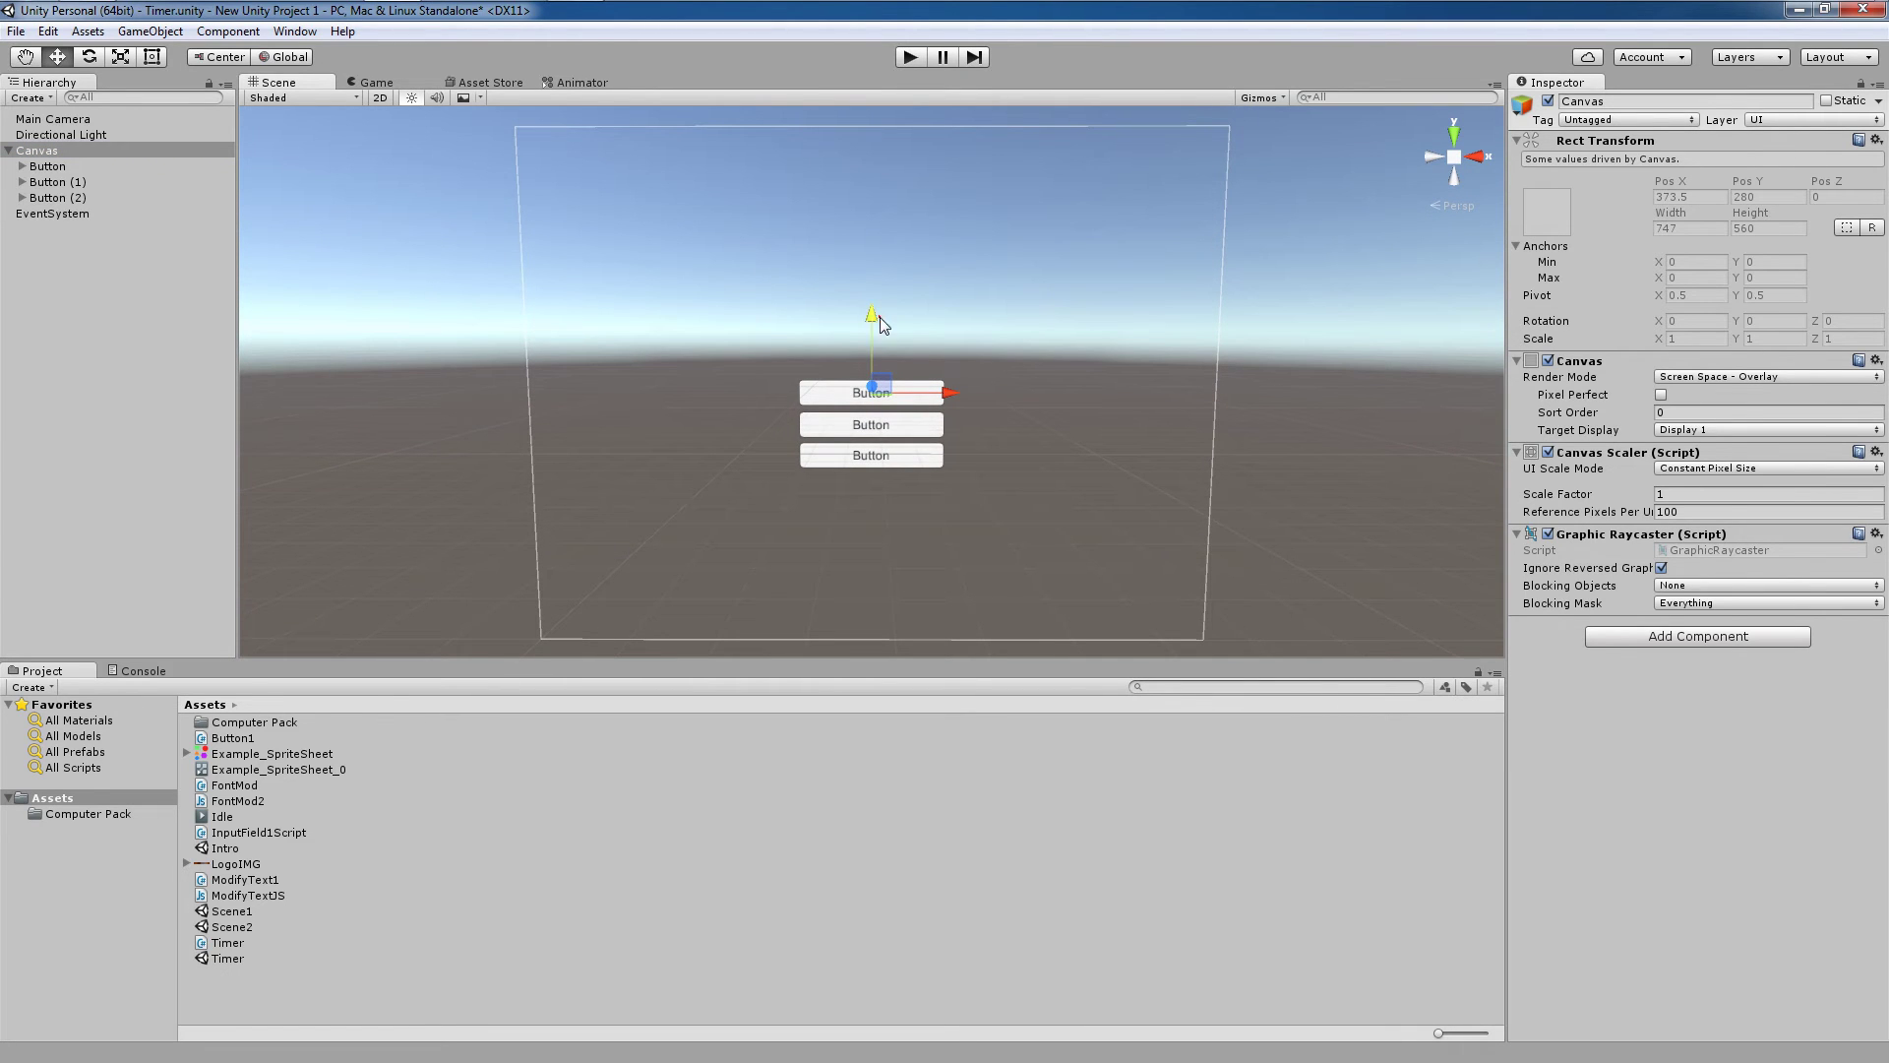
Step: Move Button to the top of the Canvas and Button (1) to its centre
left_click(92, 154)
left_click(91, 163)
left_click_drag(868, 325, 896, 113)
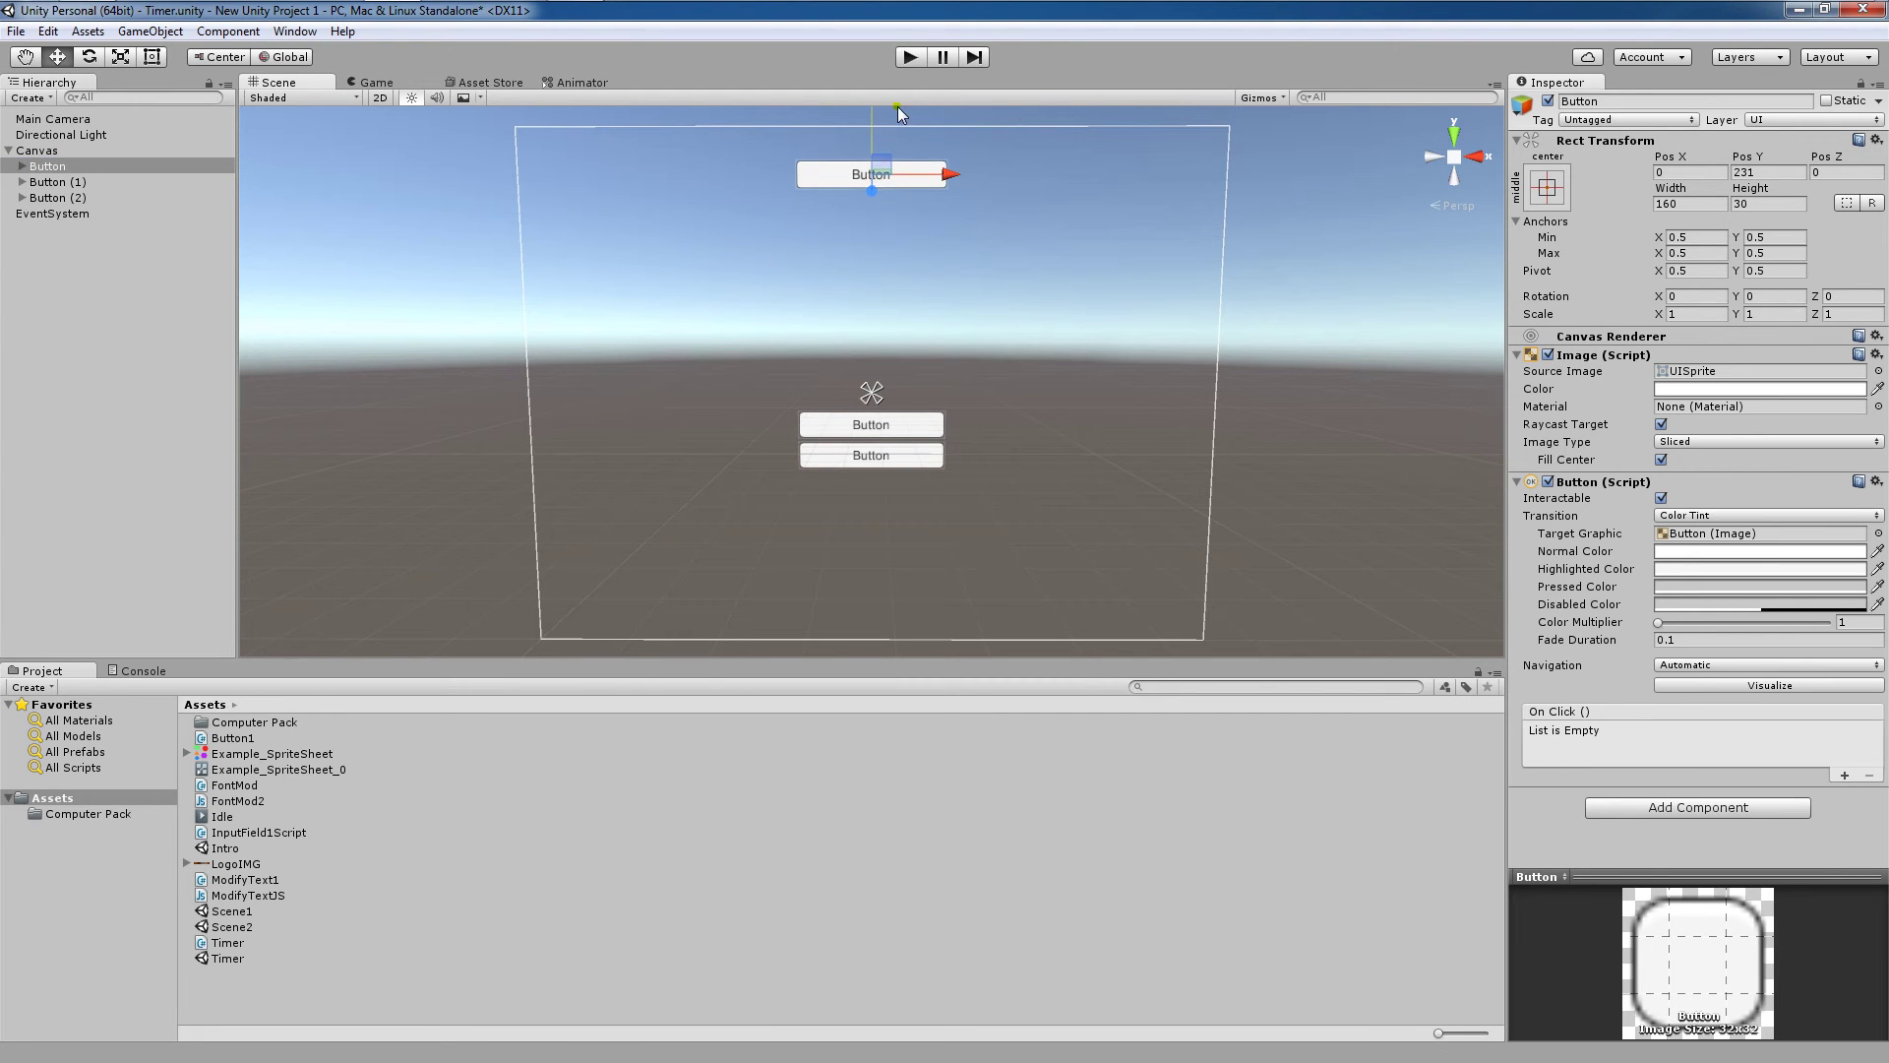
left_click(133, 181)
left_click_drag(872, 350, 895, 263)
Step: Move Button (2) to the Canvas bottom-right corner, around Pos 266, -244
left_click(207, 199)
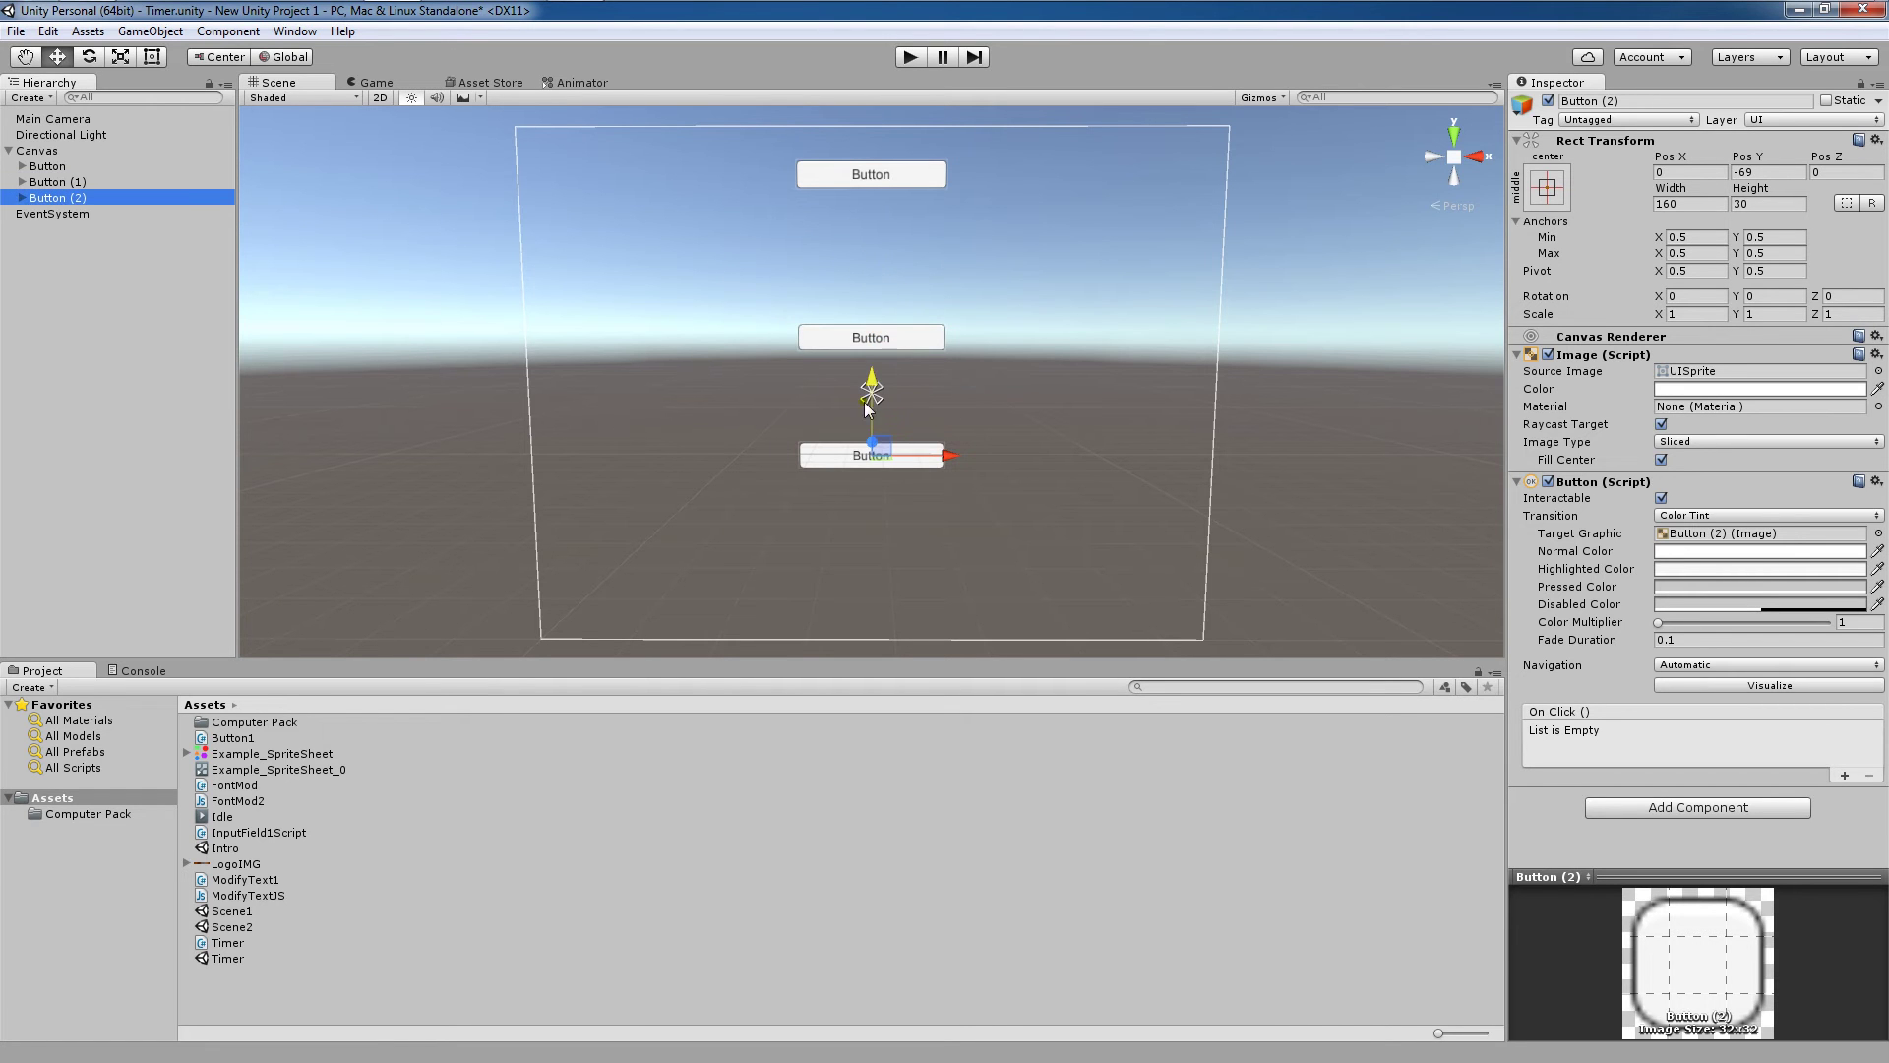
left_click_drag(874, 382, 887, 520)
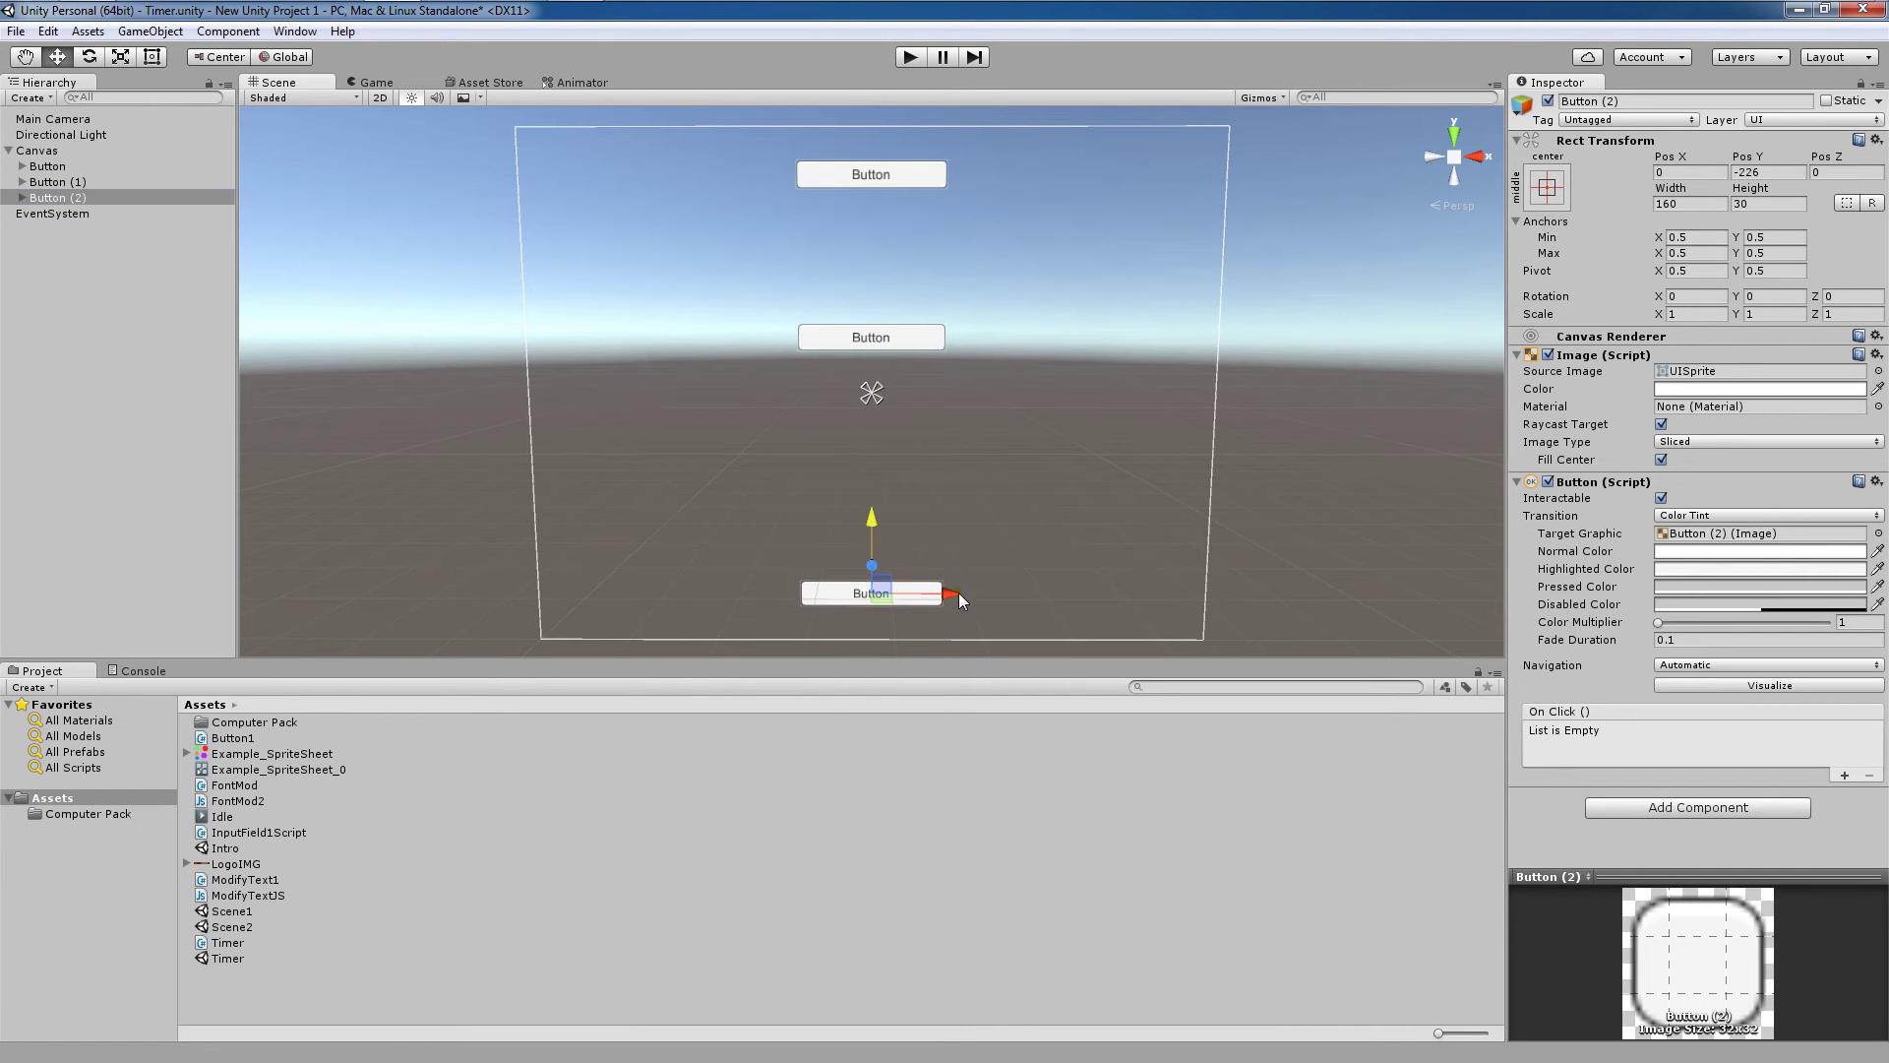
left_click_drag(960, 599, 1159, 590)
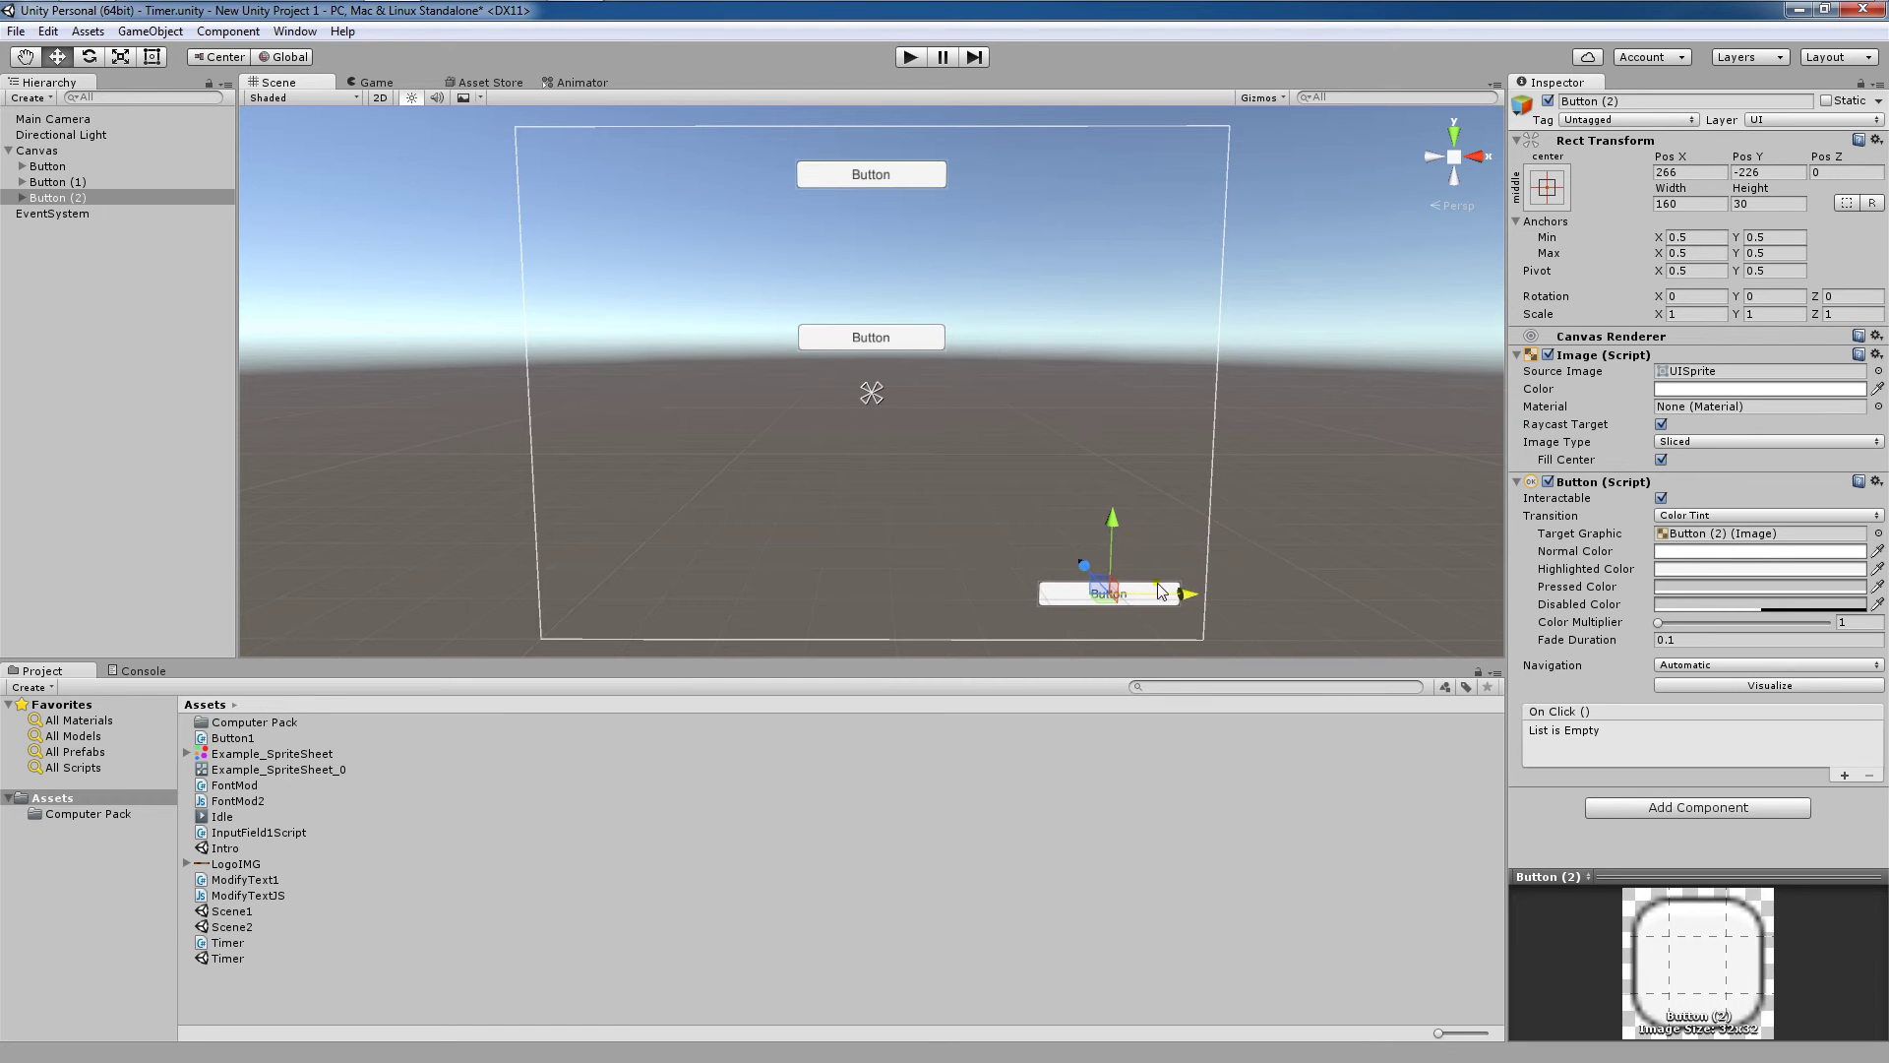
left_click_drag(1114, 523, 1112, 539)
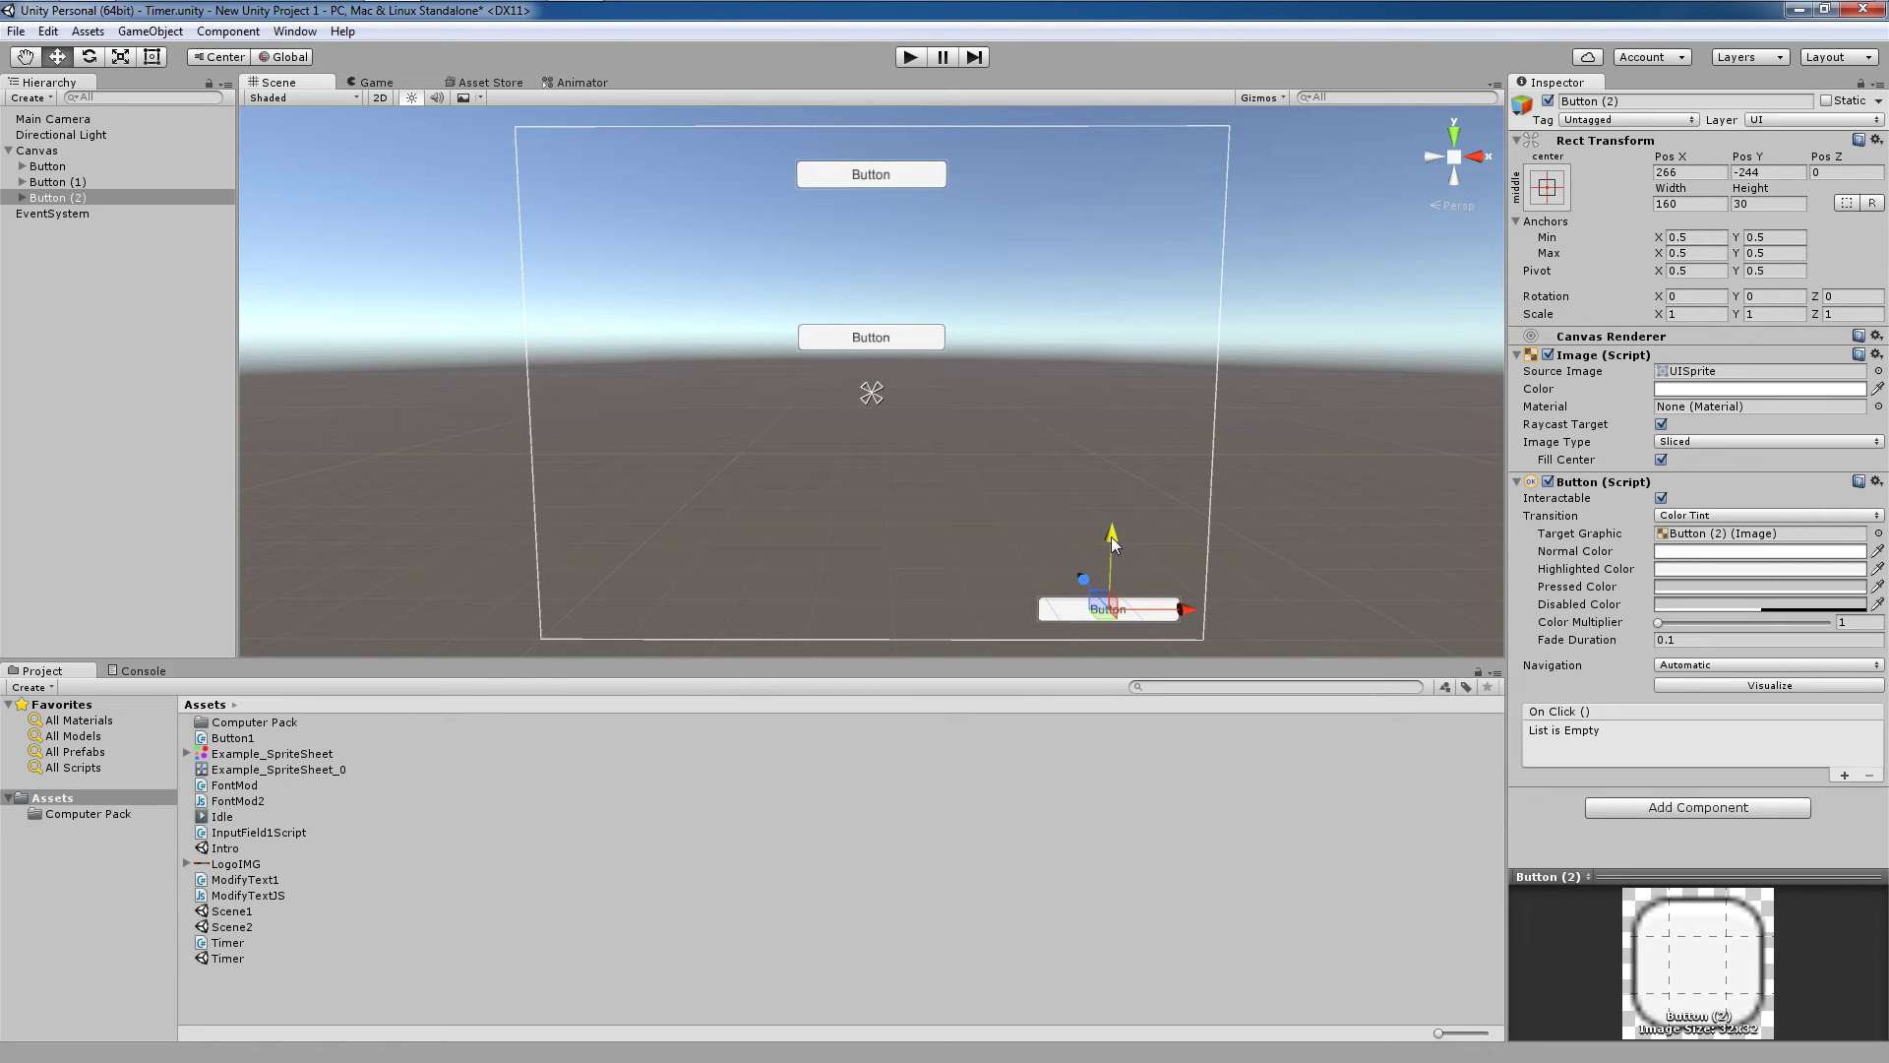
left_click(208, 182)
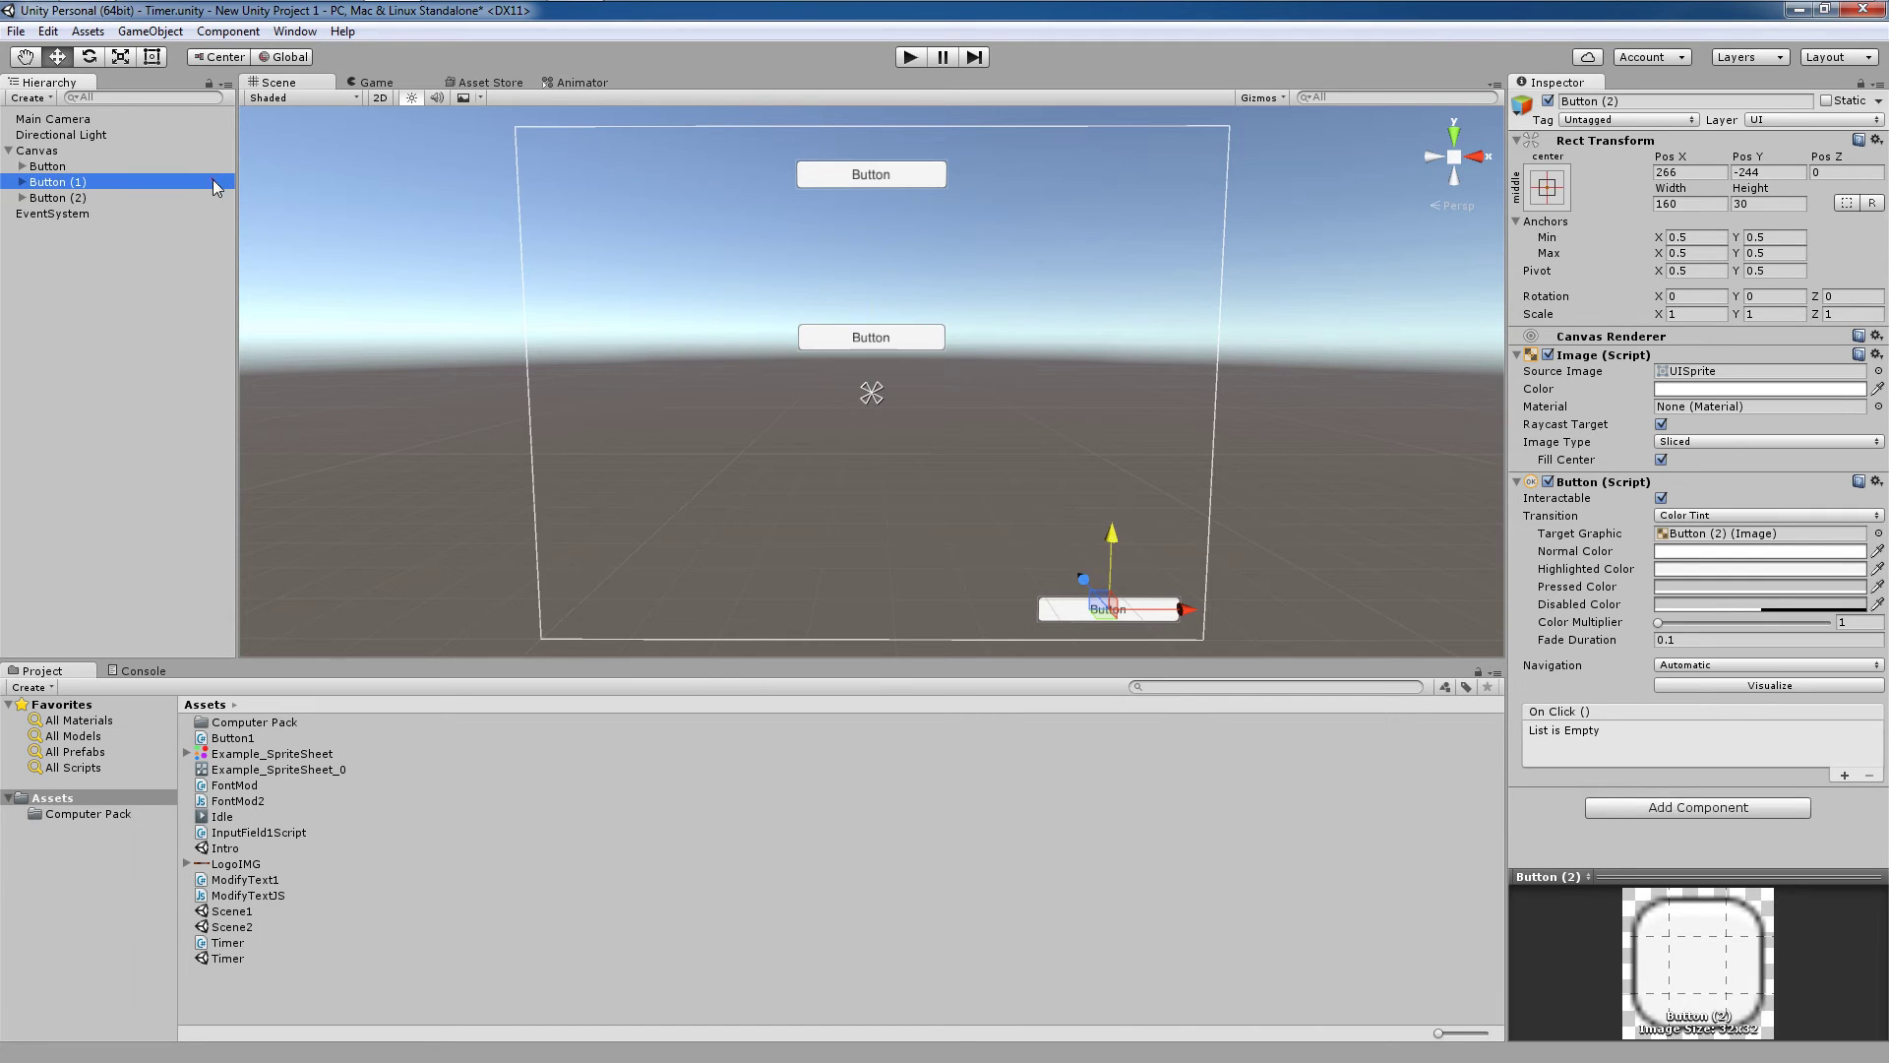
left_click(206, 165)
left_click(203, 153)
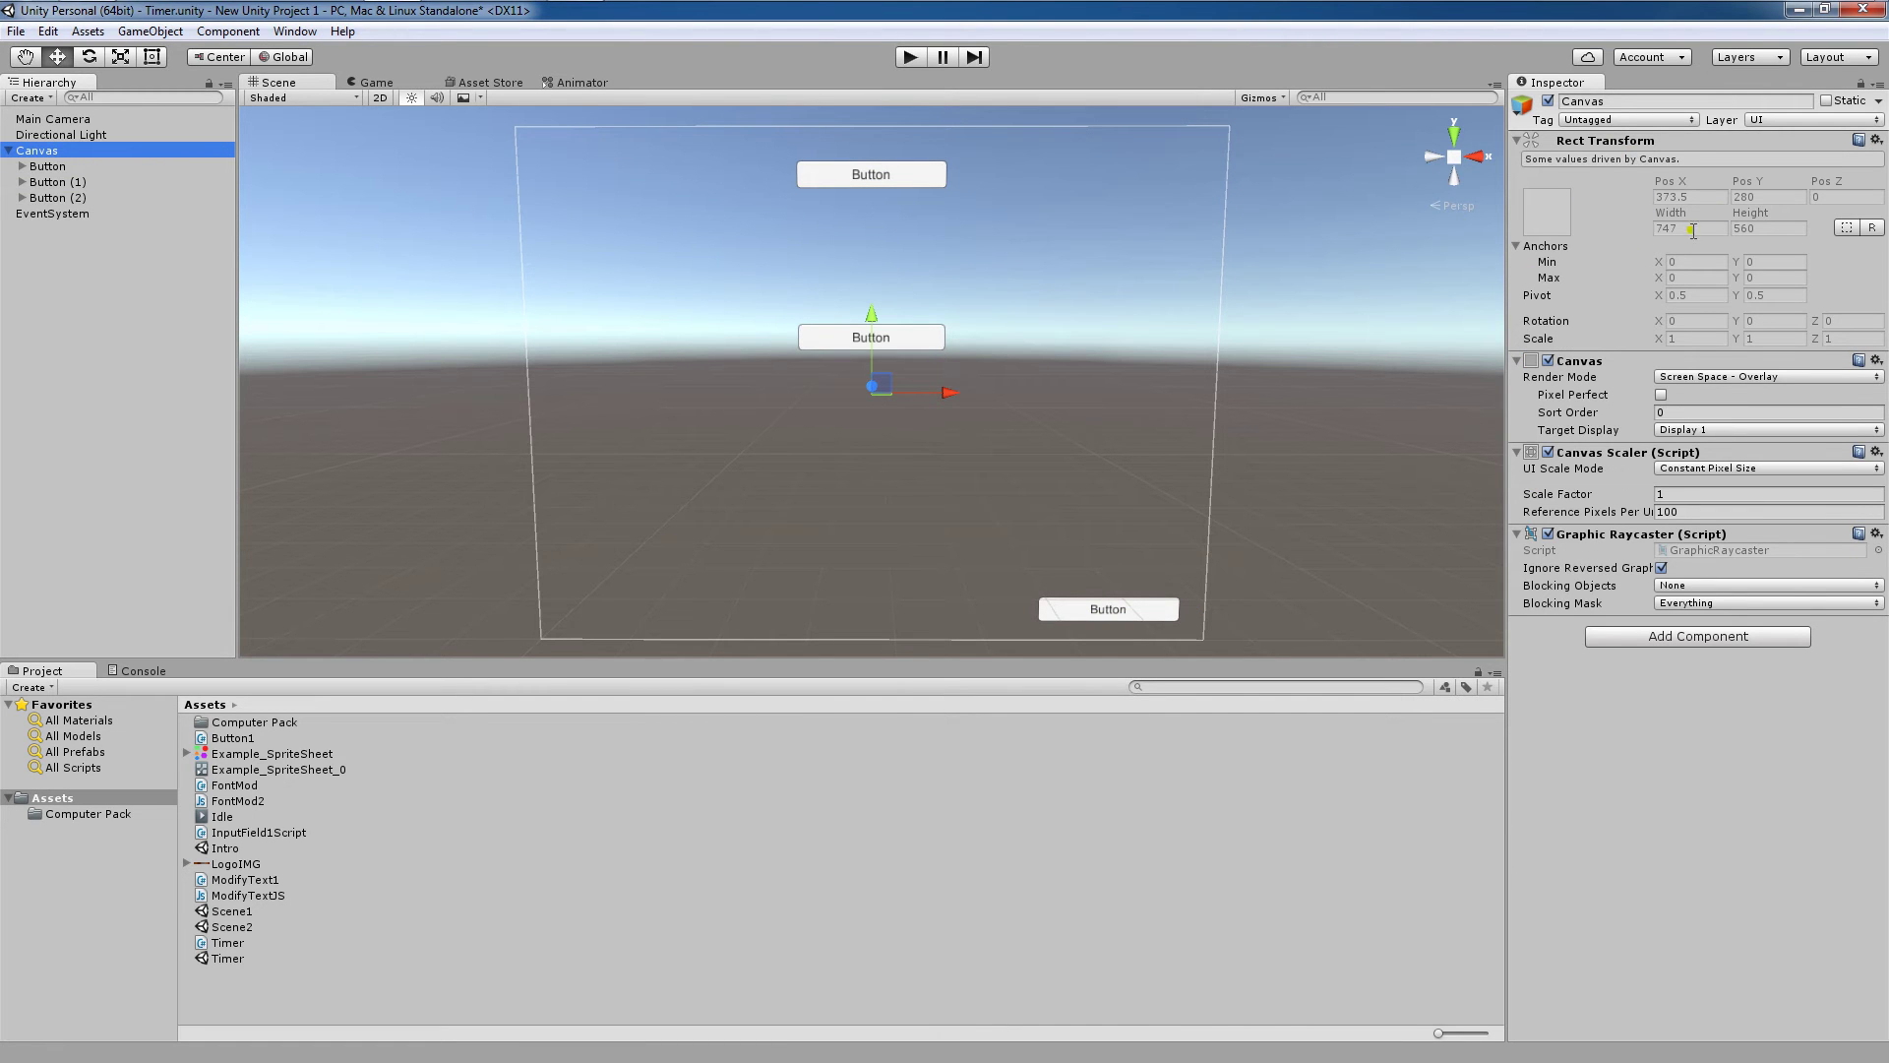
left_click(86, 165)
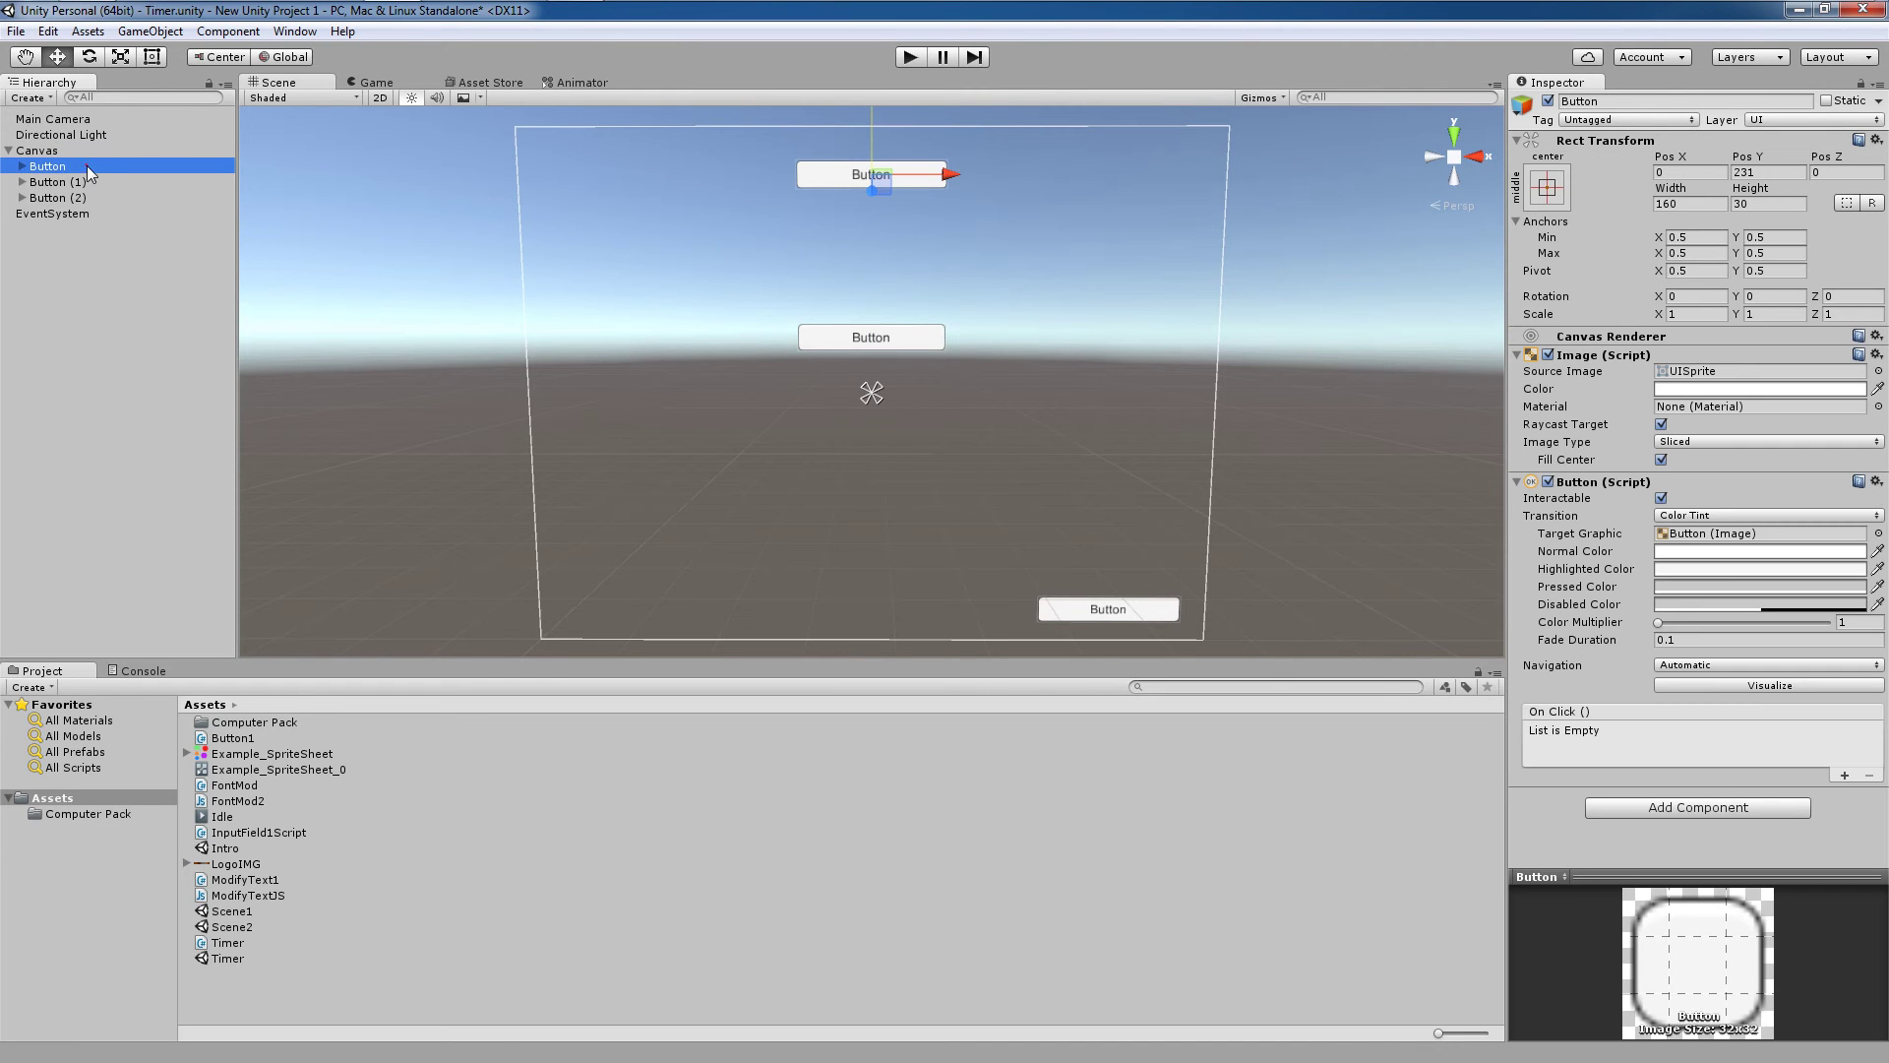
left_click(80, 181)
left_click(79, 197)
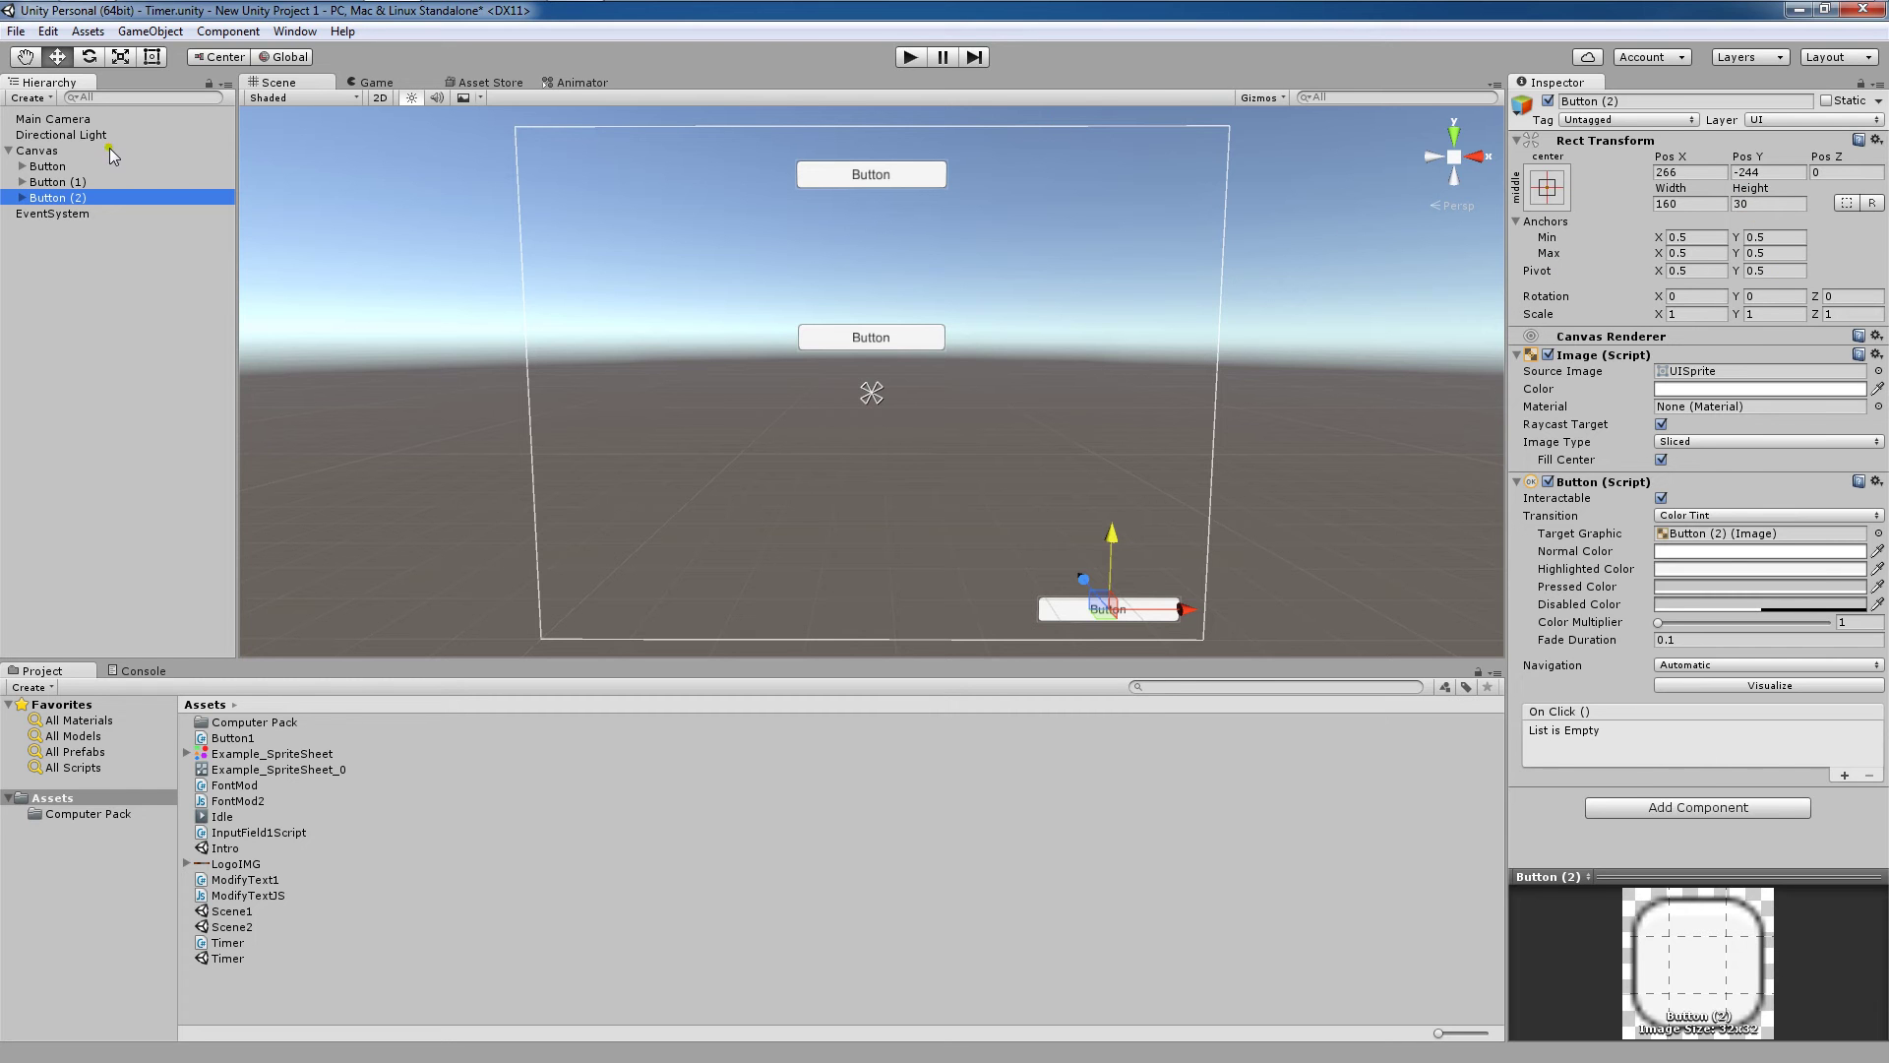
left_click(110, 120)
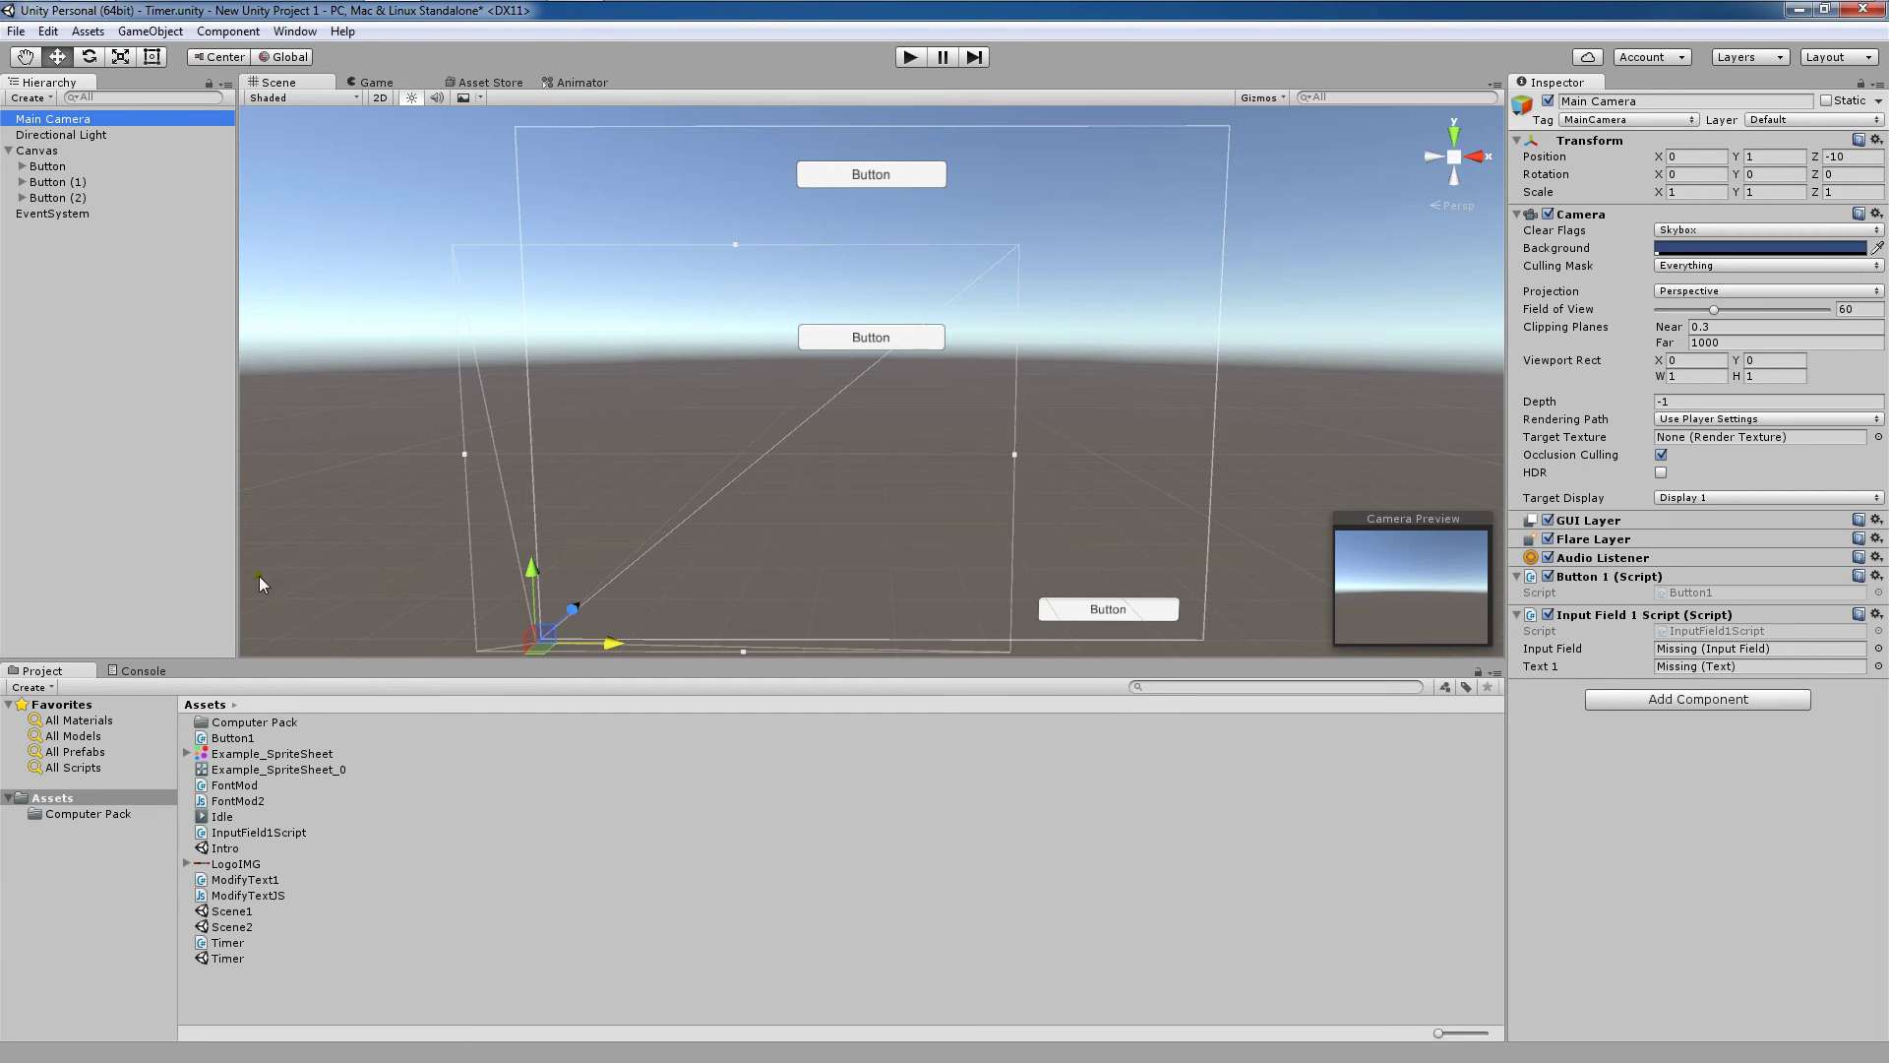
left_click(76, 168)
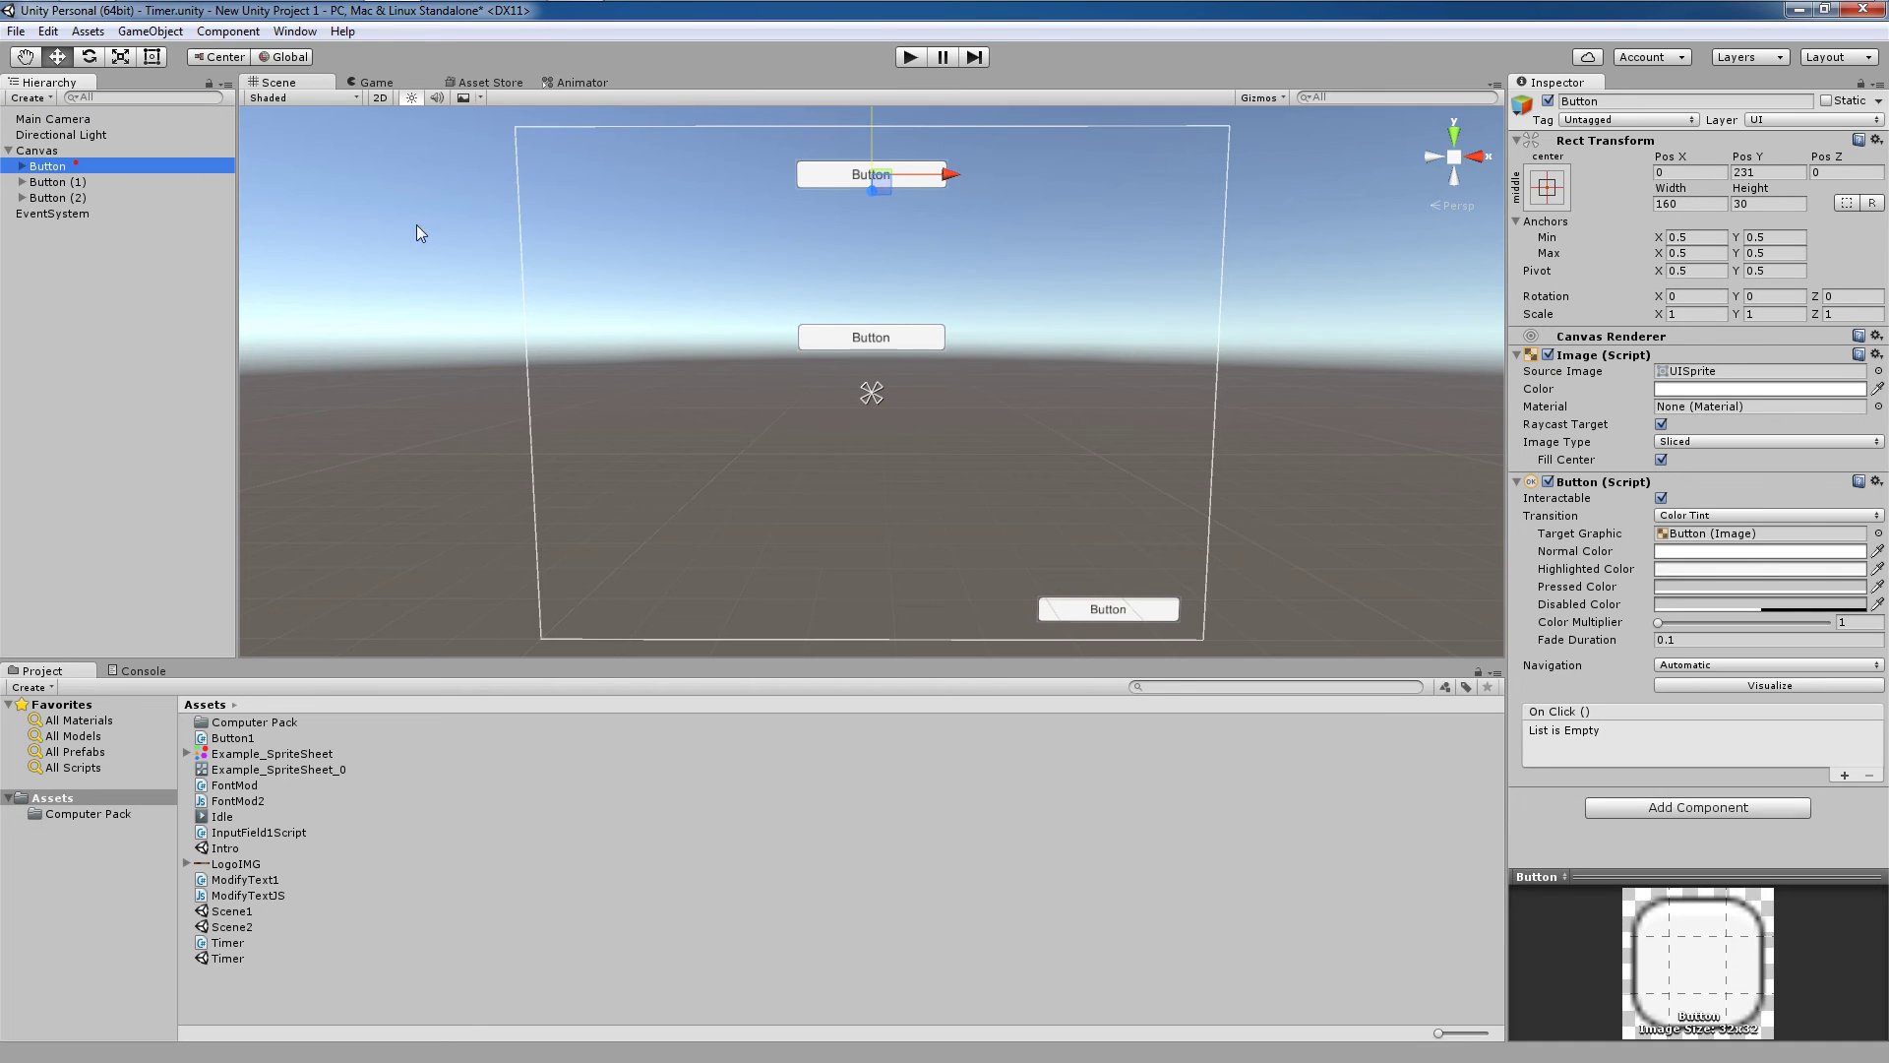
left_click(1548, 191)
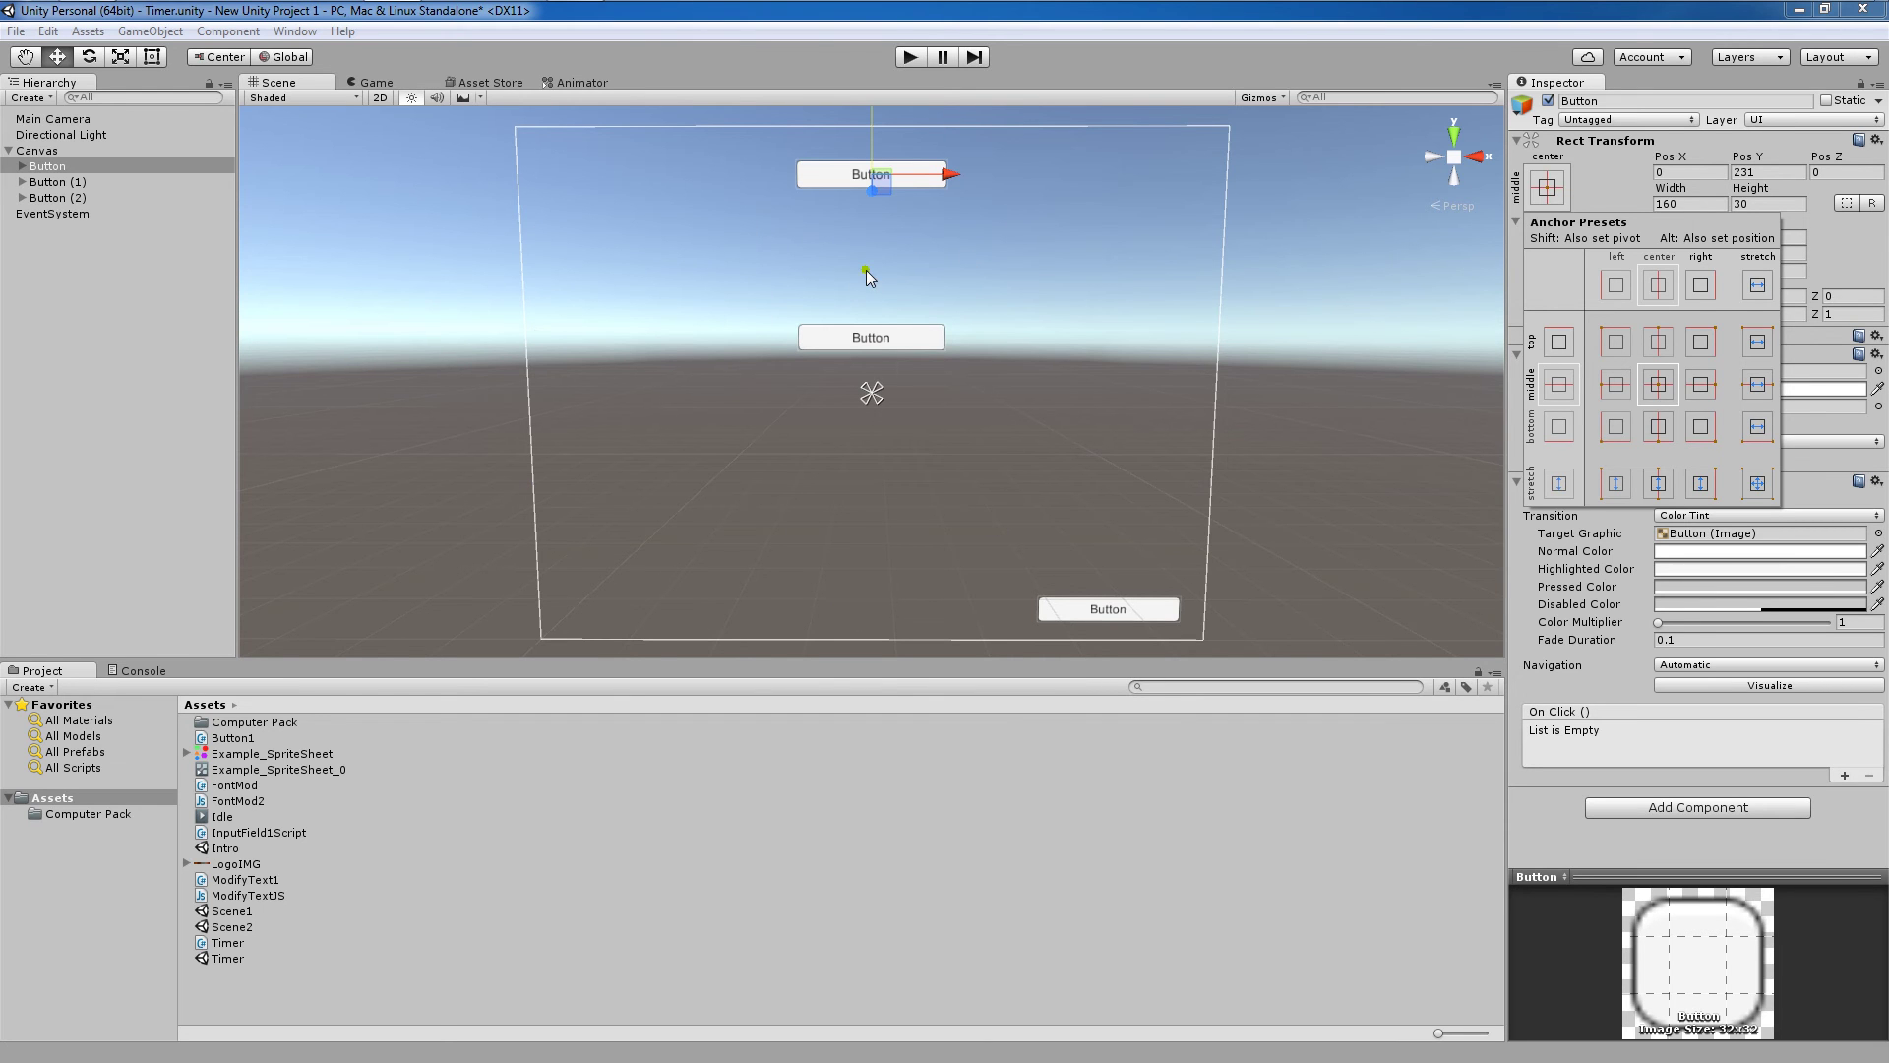
Step: Preview the buttons in the Game view at 5:4, 3:2, 16:10 and 16:9
left_click(372, 91)
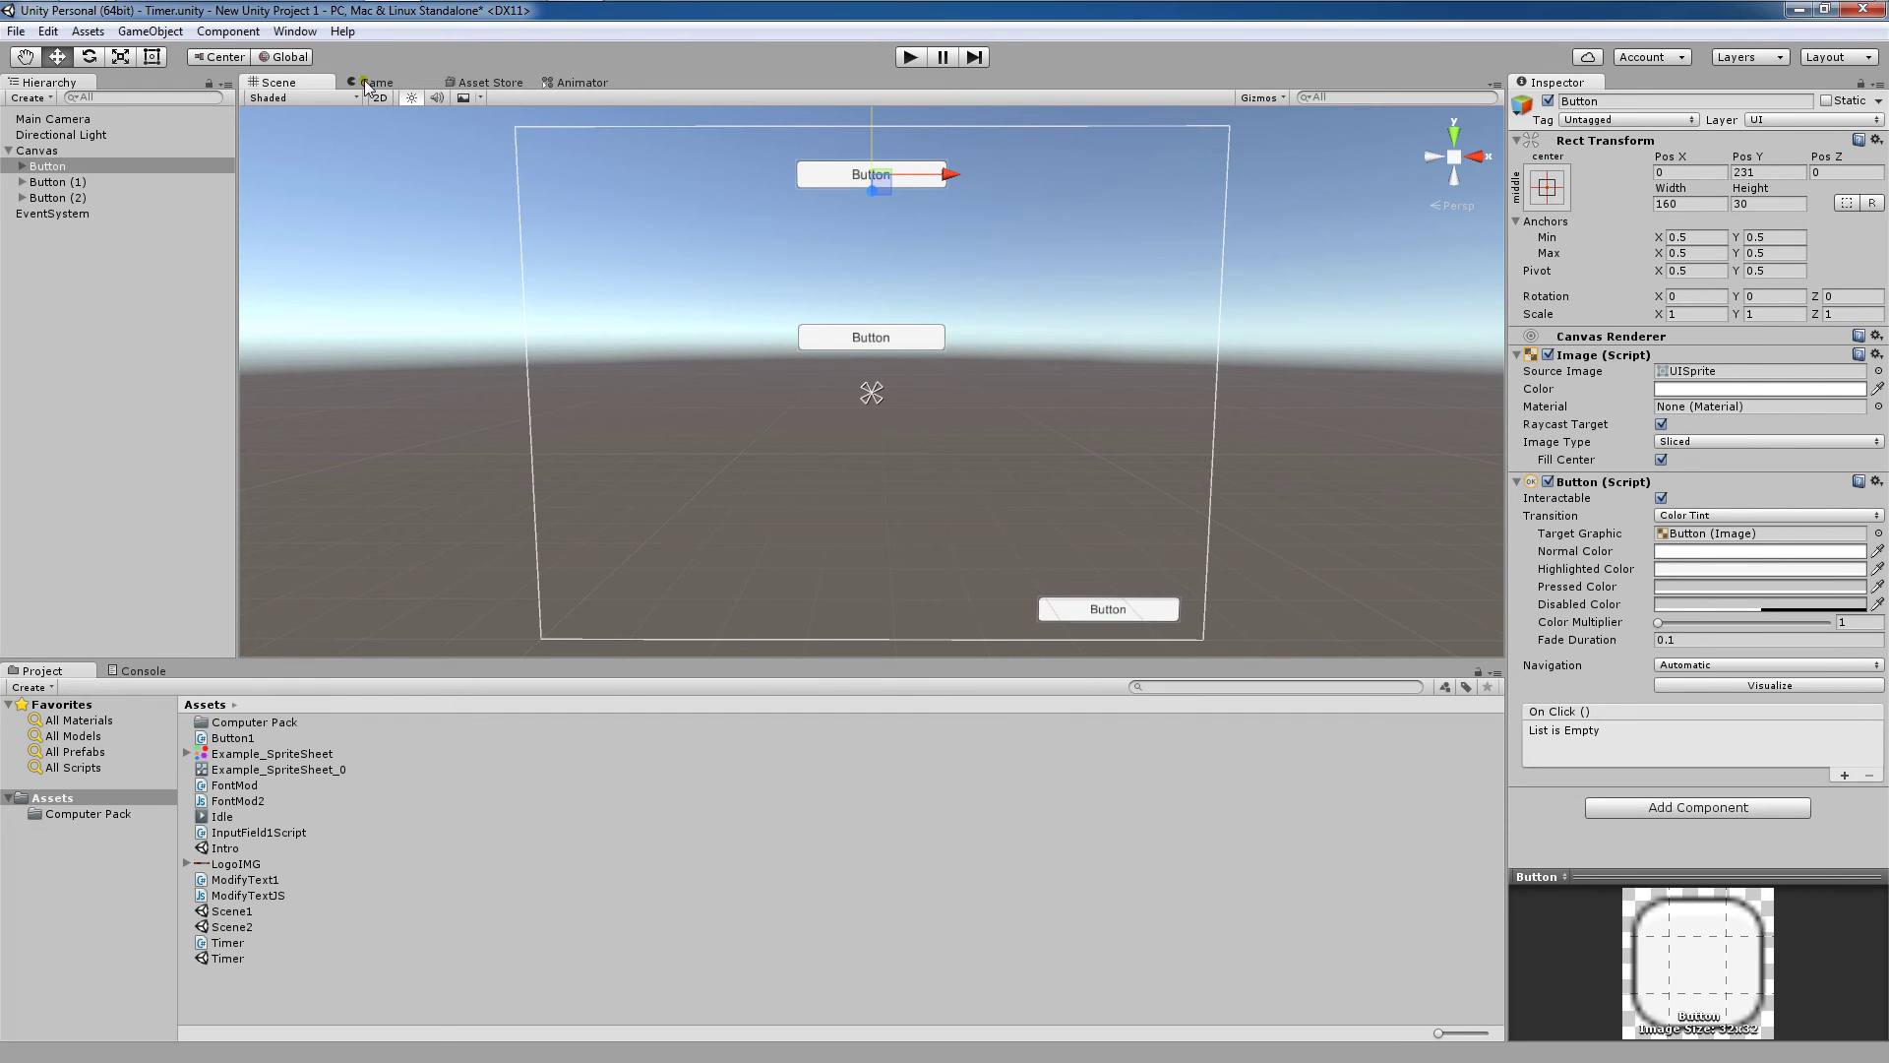
left_click(377, 84)
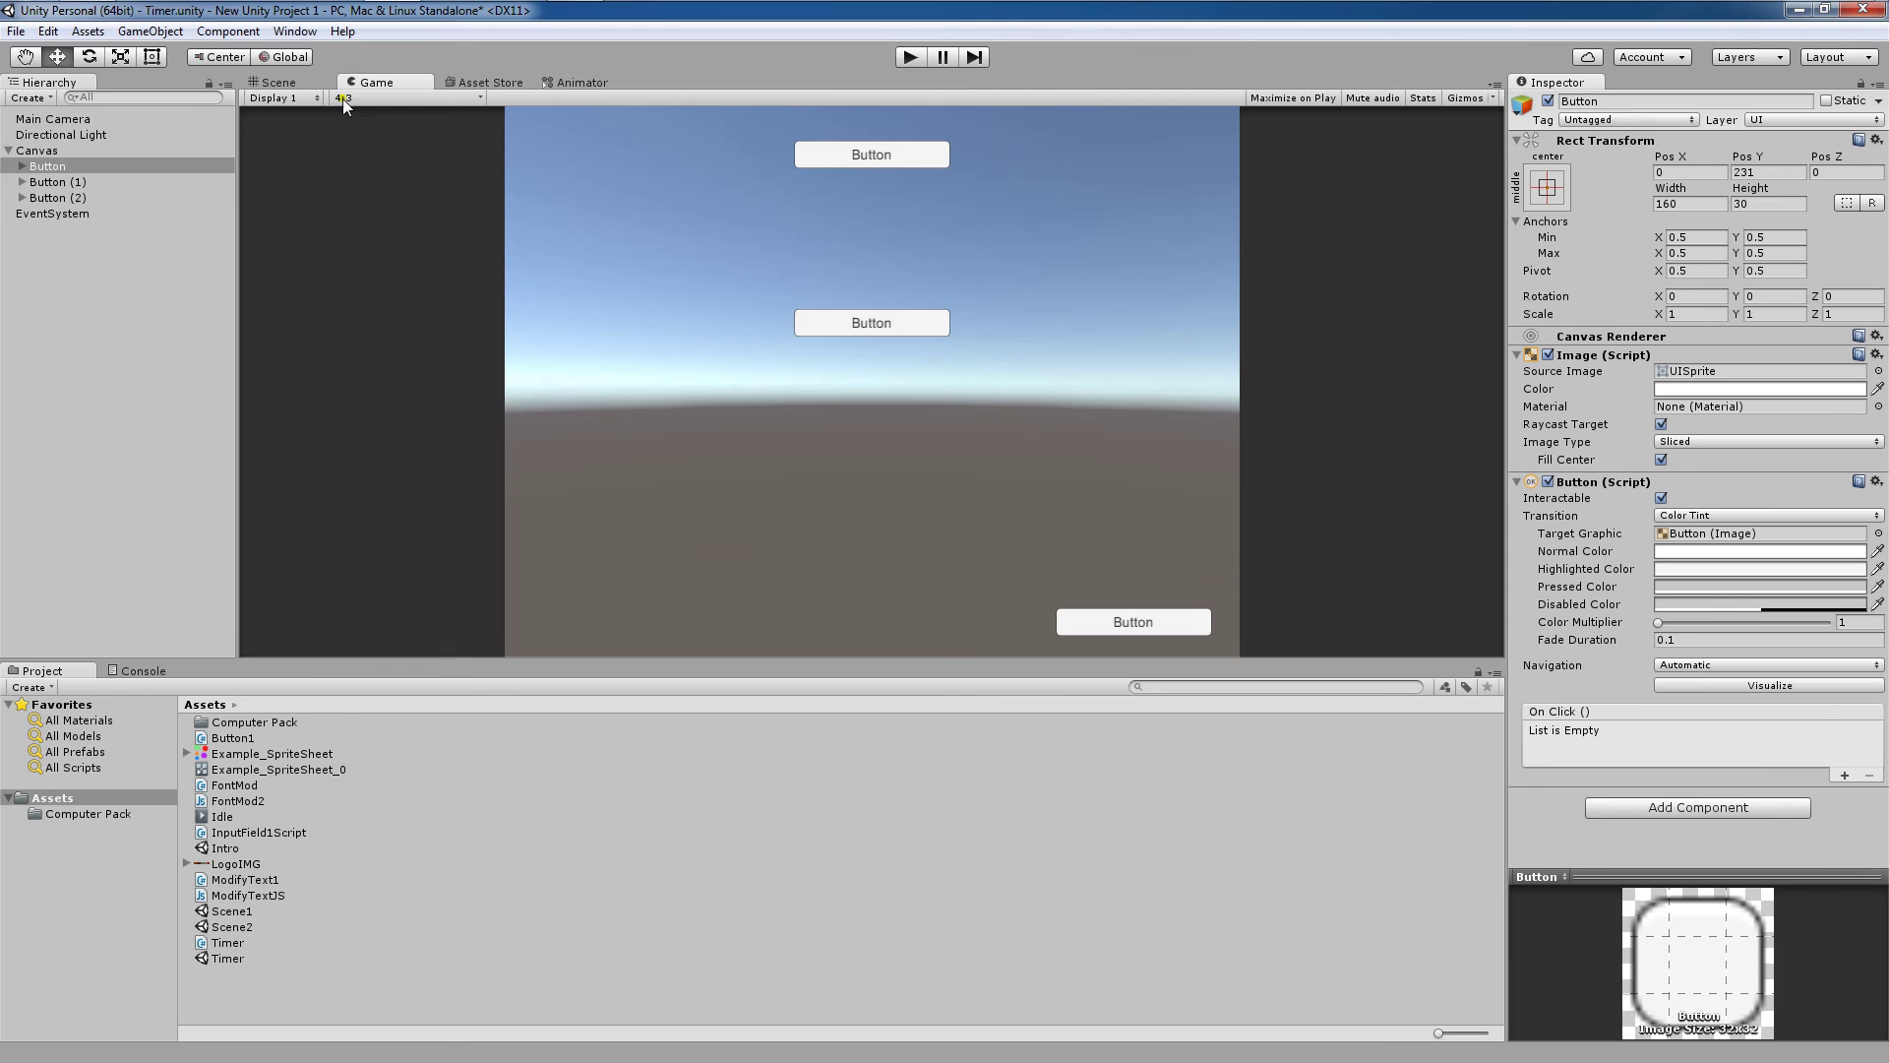
left_click(459, 99)
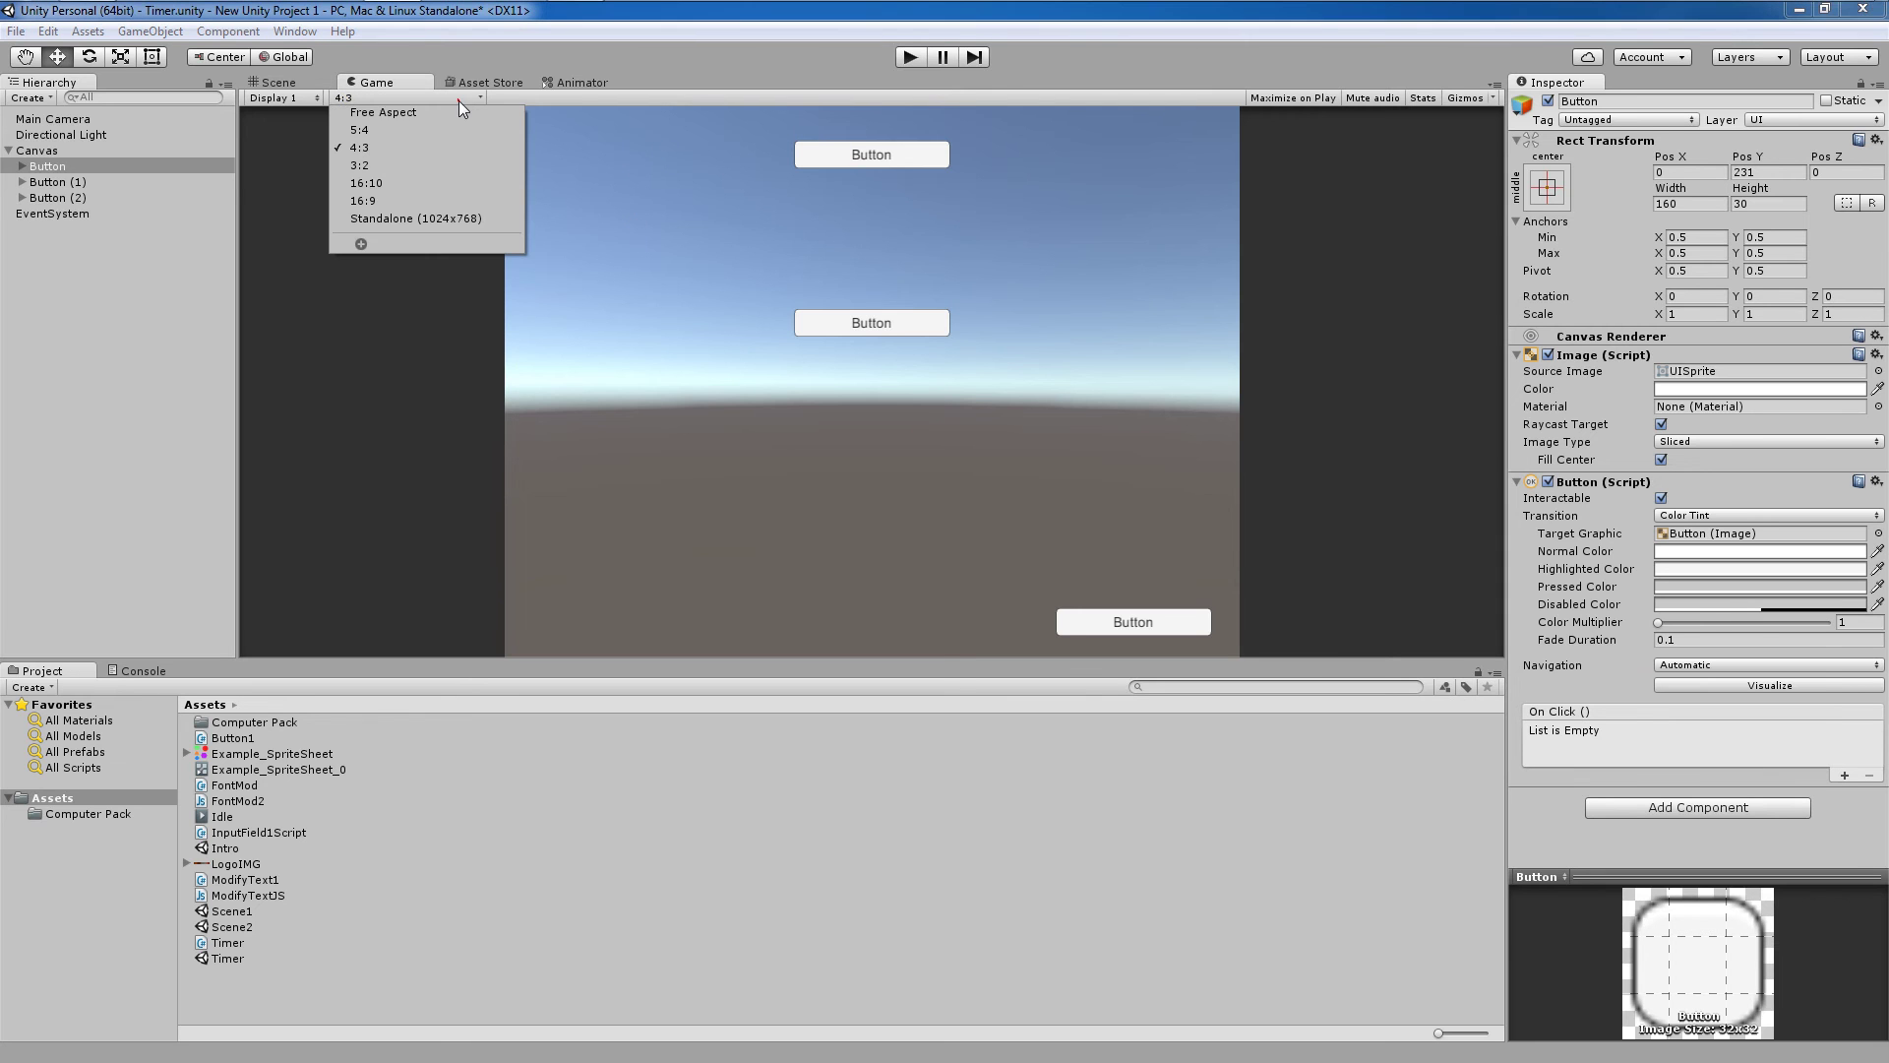
left_click(417, 128)
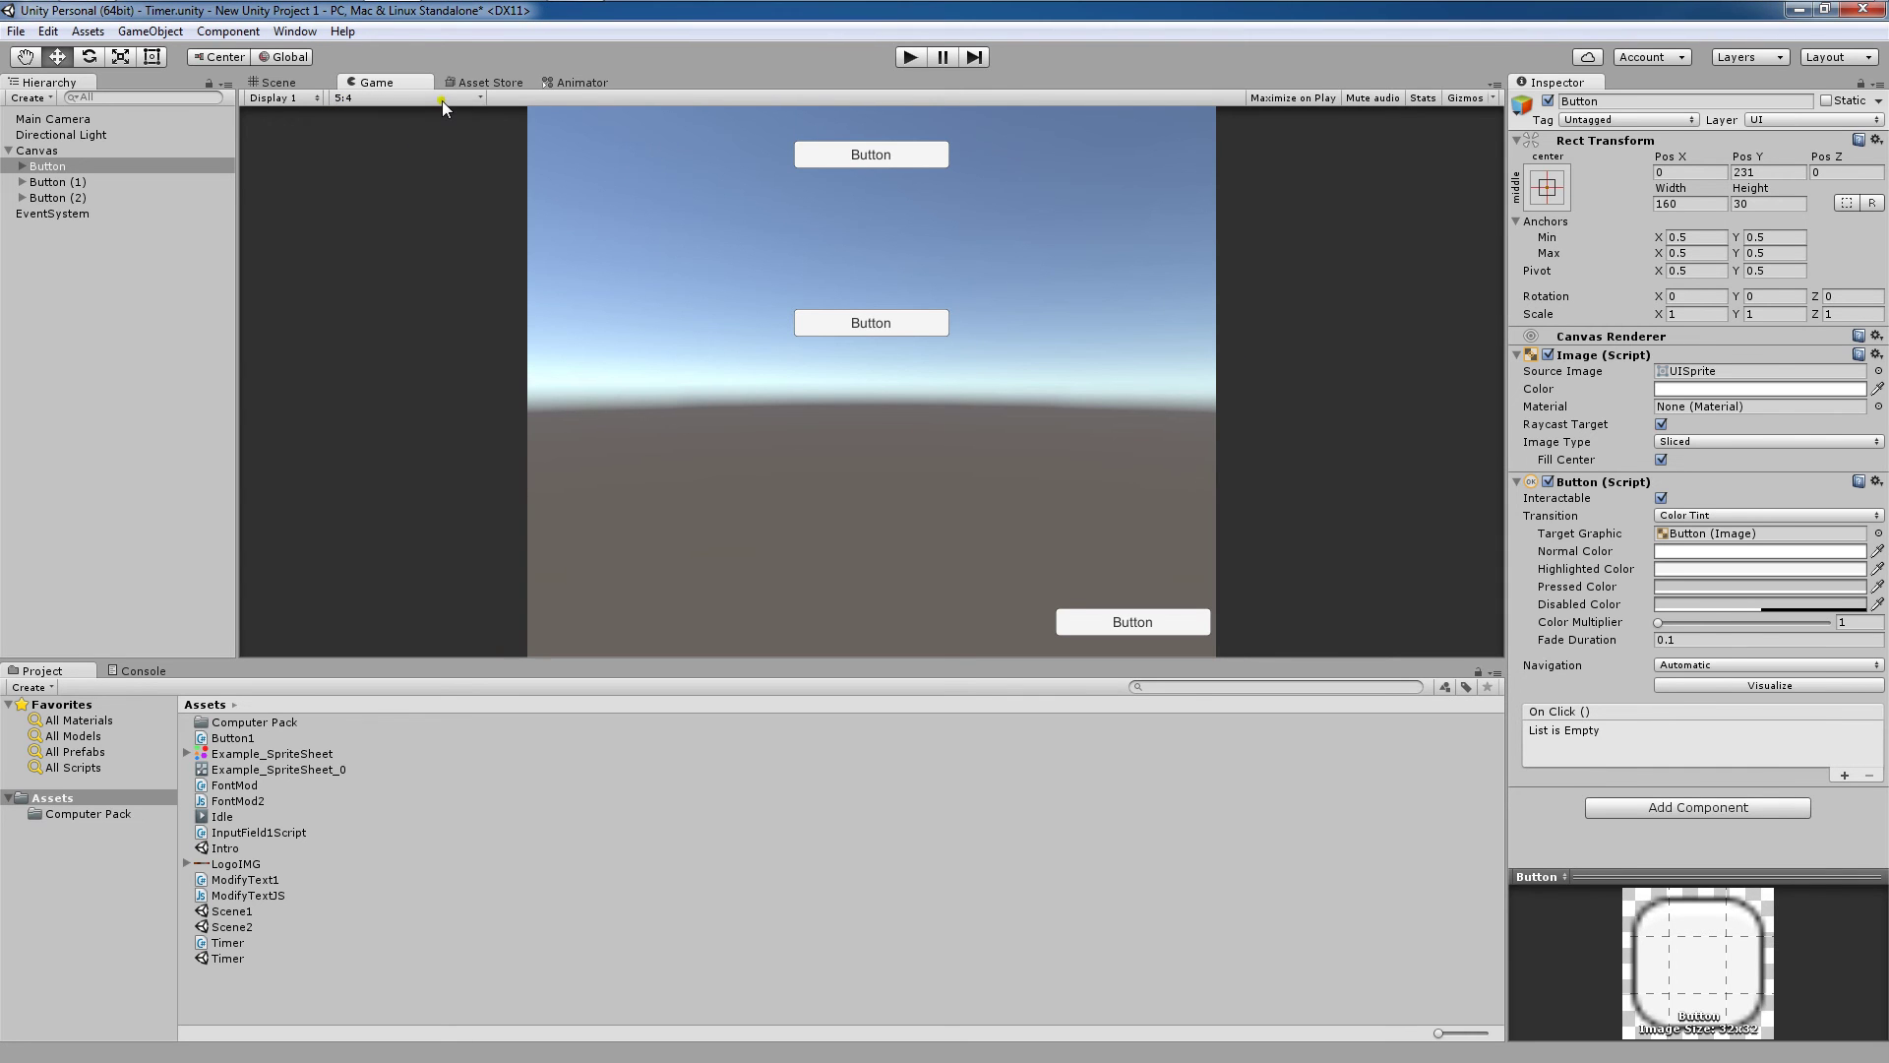
left_click(441, 100)
left_click(417, 171)
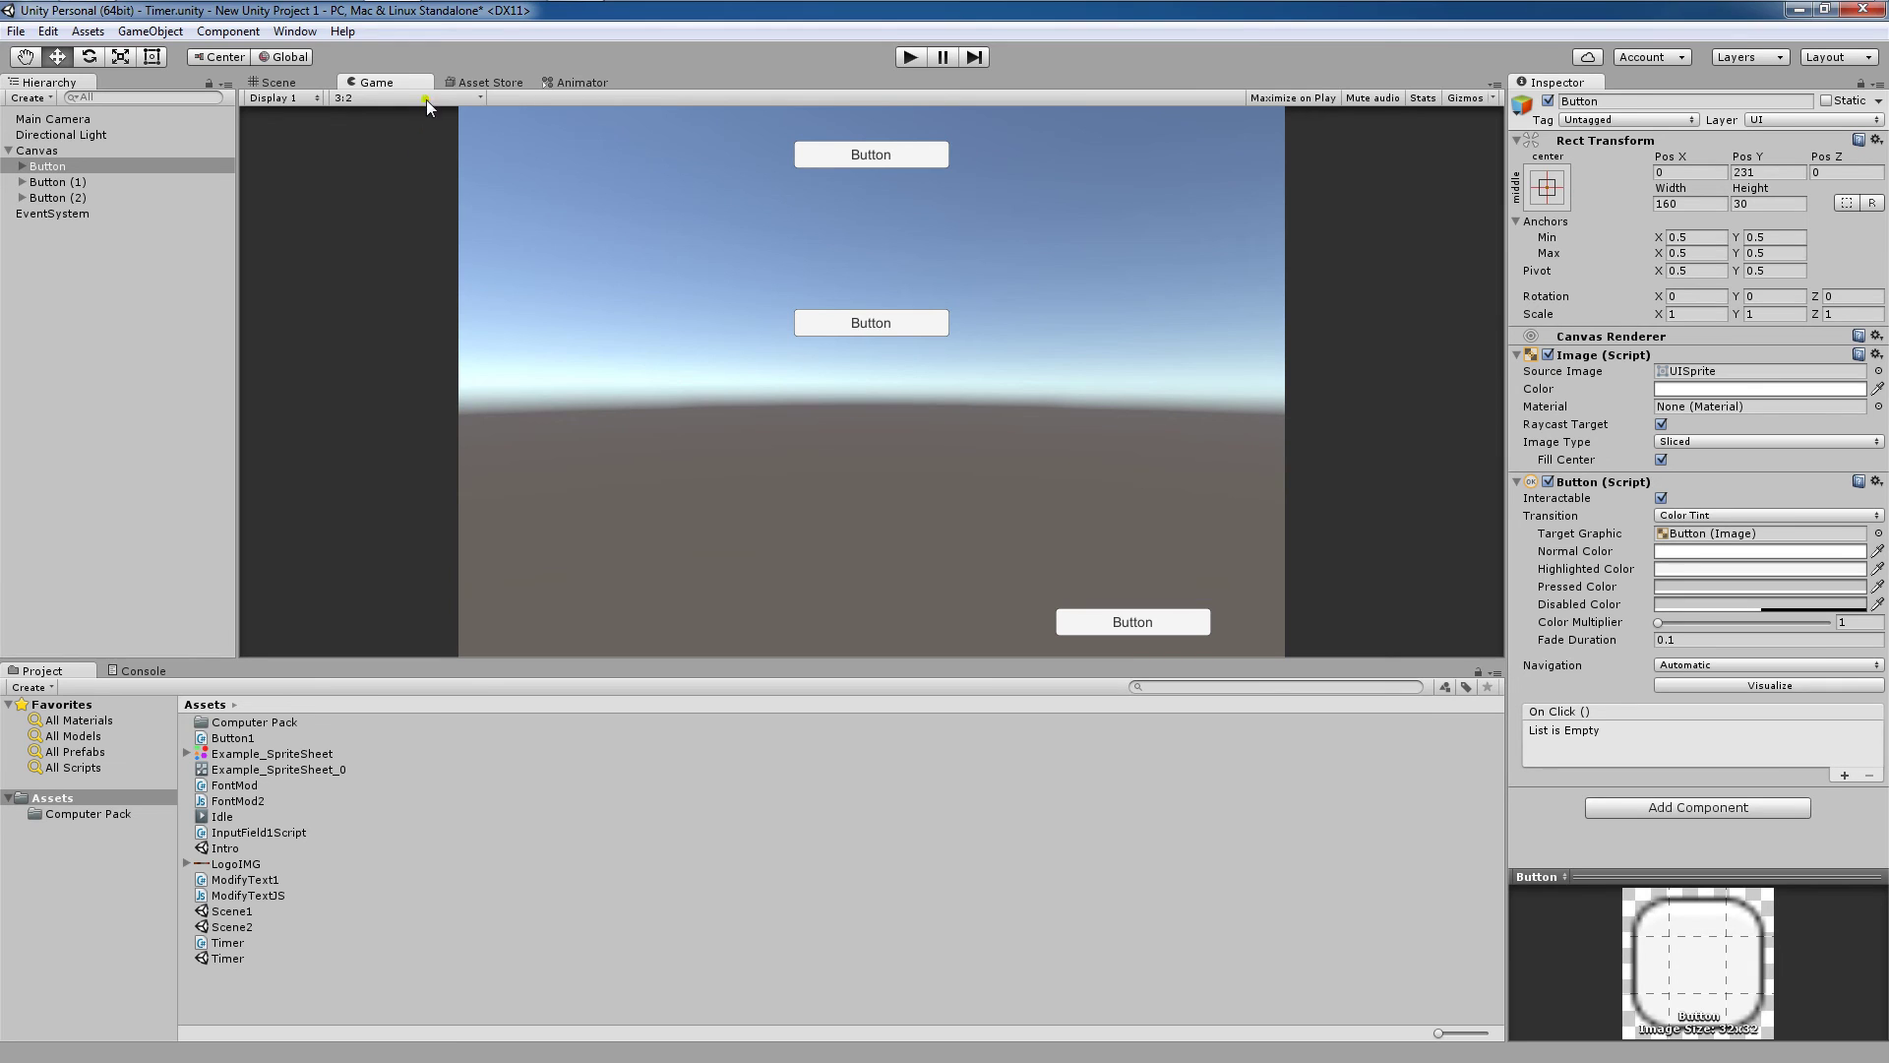
left_click(427, 99)
left_click(427, 183)
left_click(419, 102)
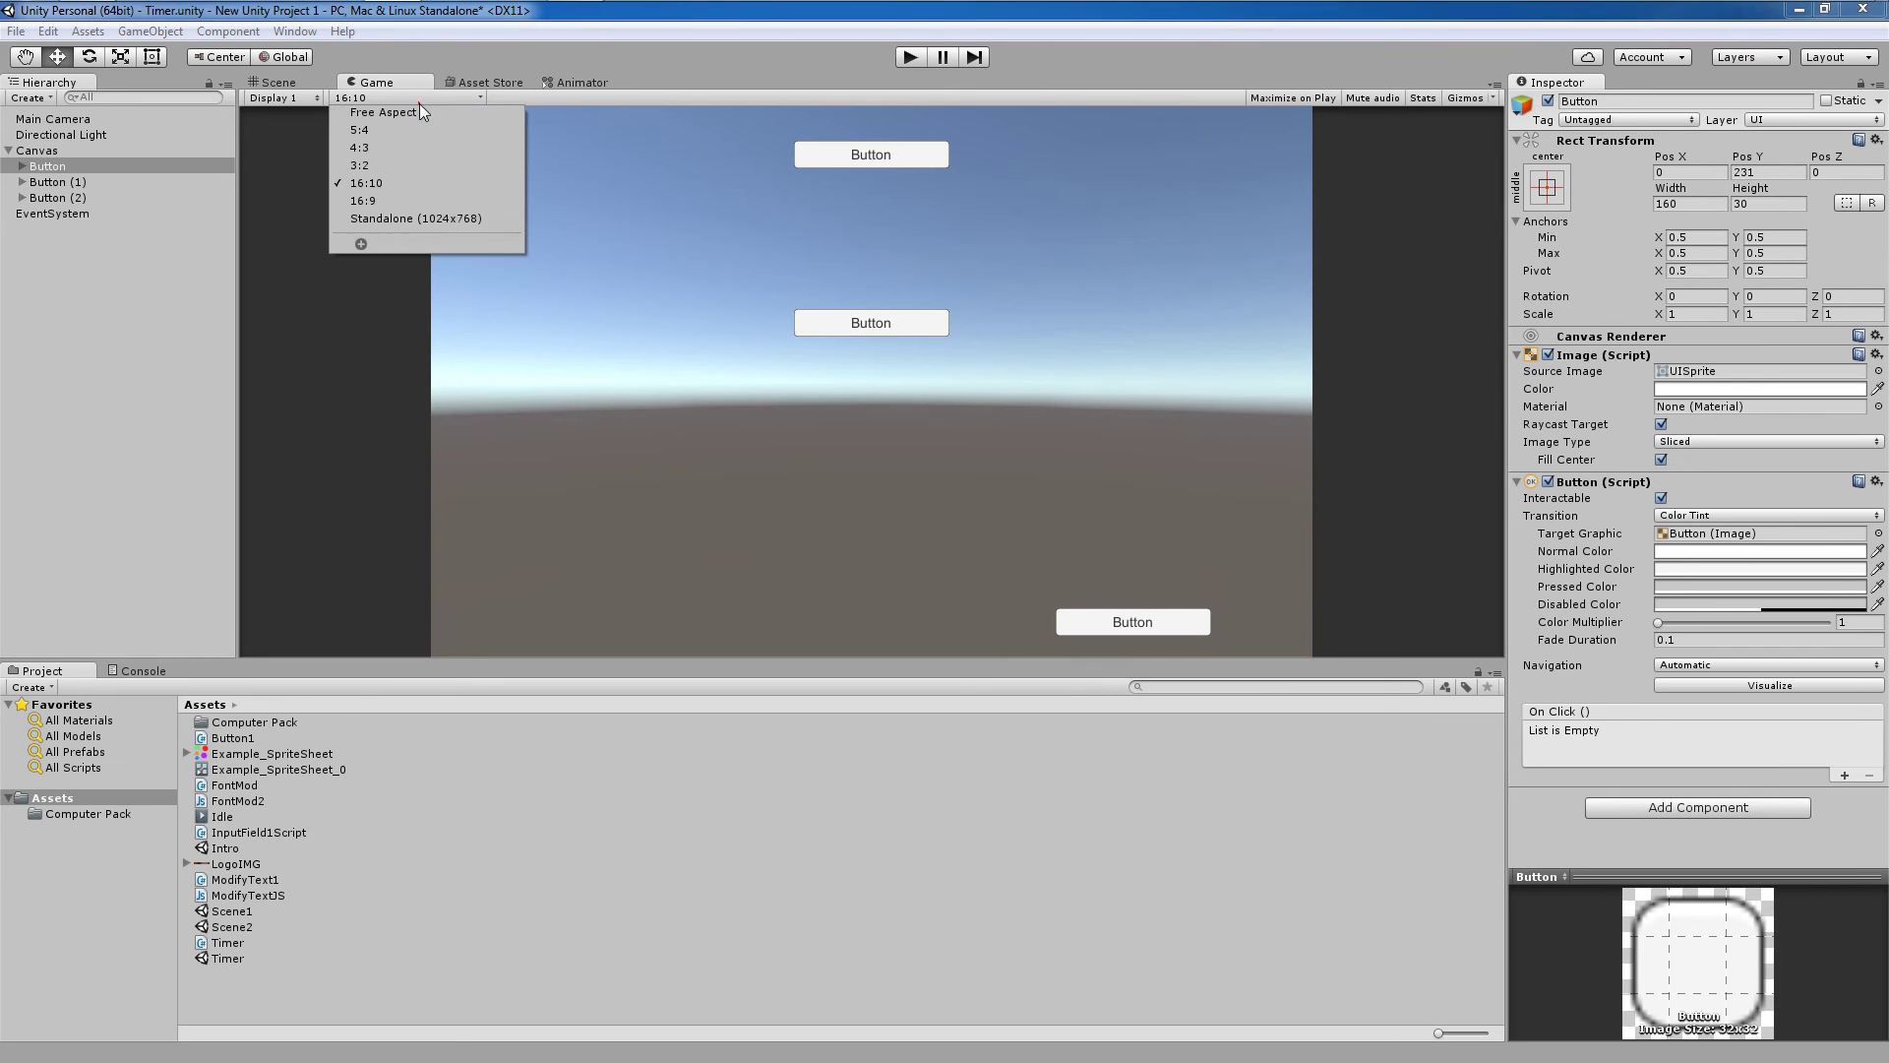
left_click(412, 201)
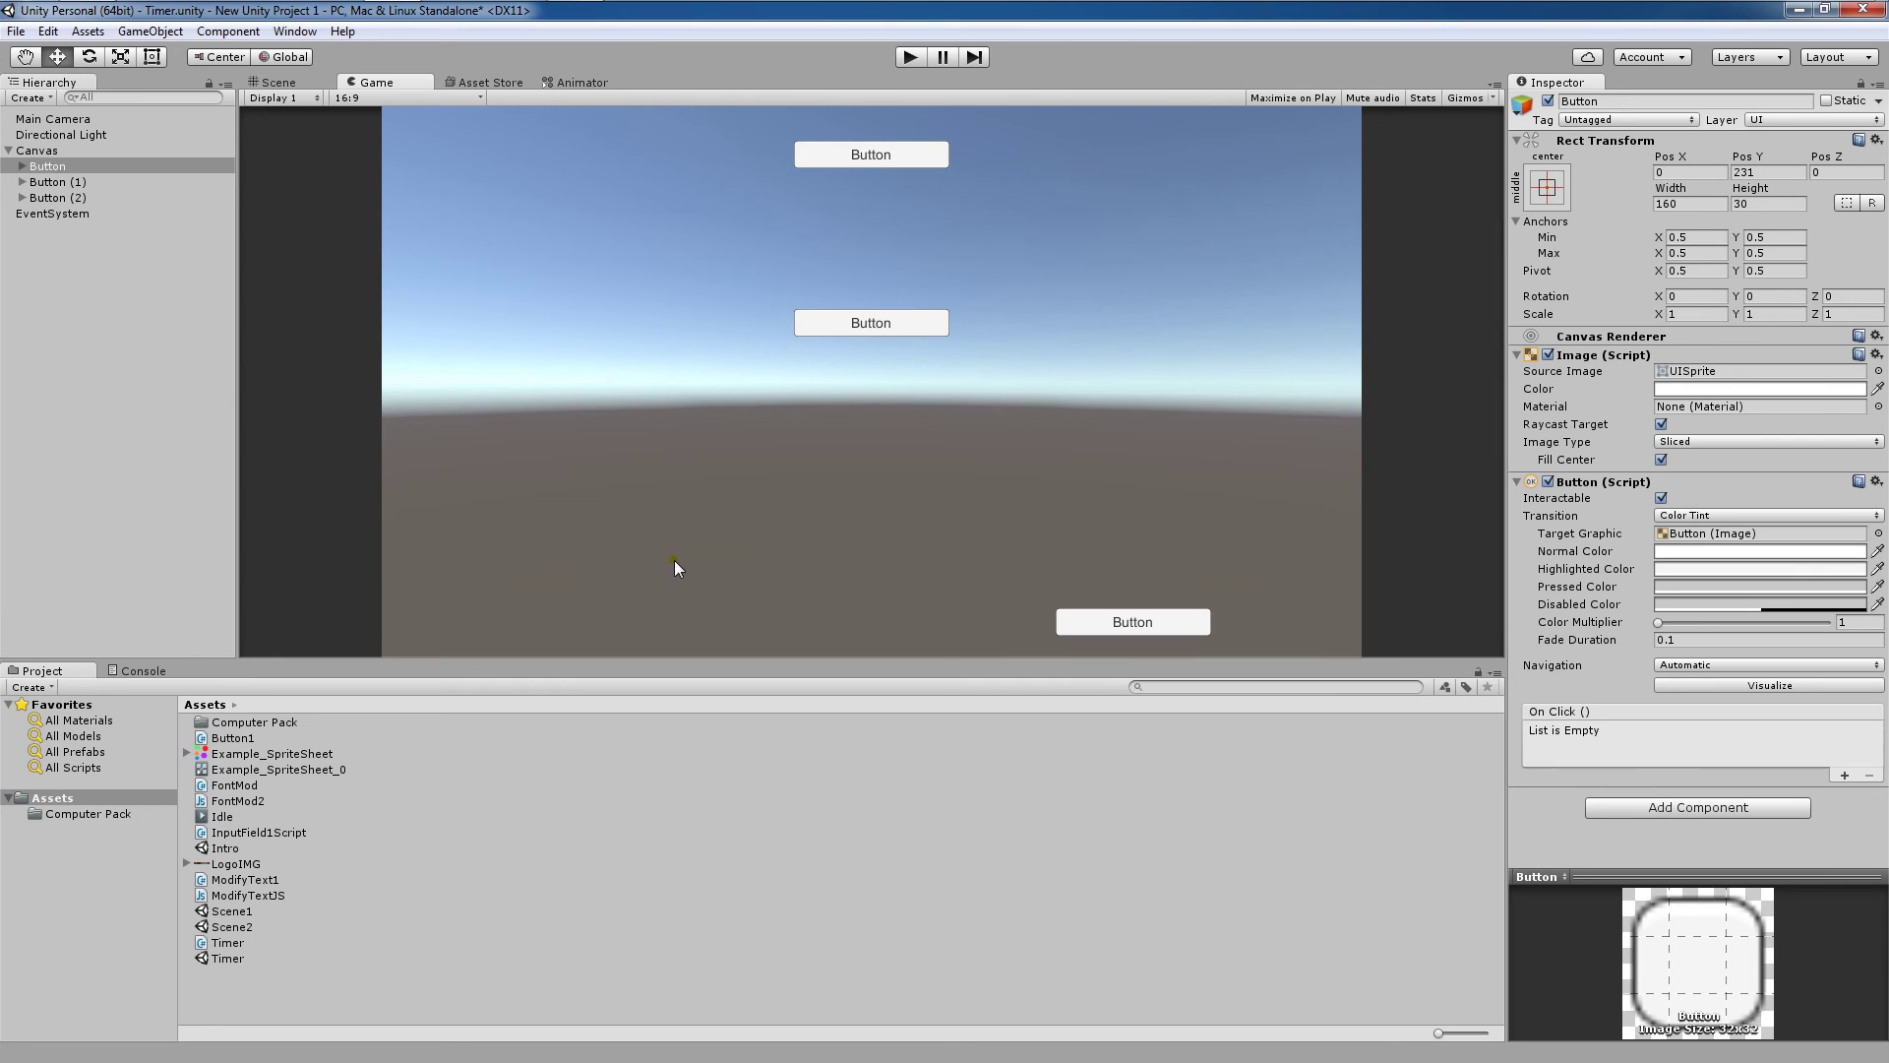
Step: Recheck the layout at 5:4, set the preview back to 16:9, and return to the Scene view
left_click(433, 97)
left_click(431, 136)
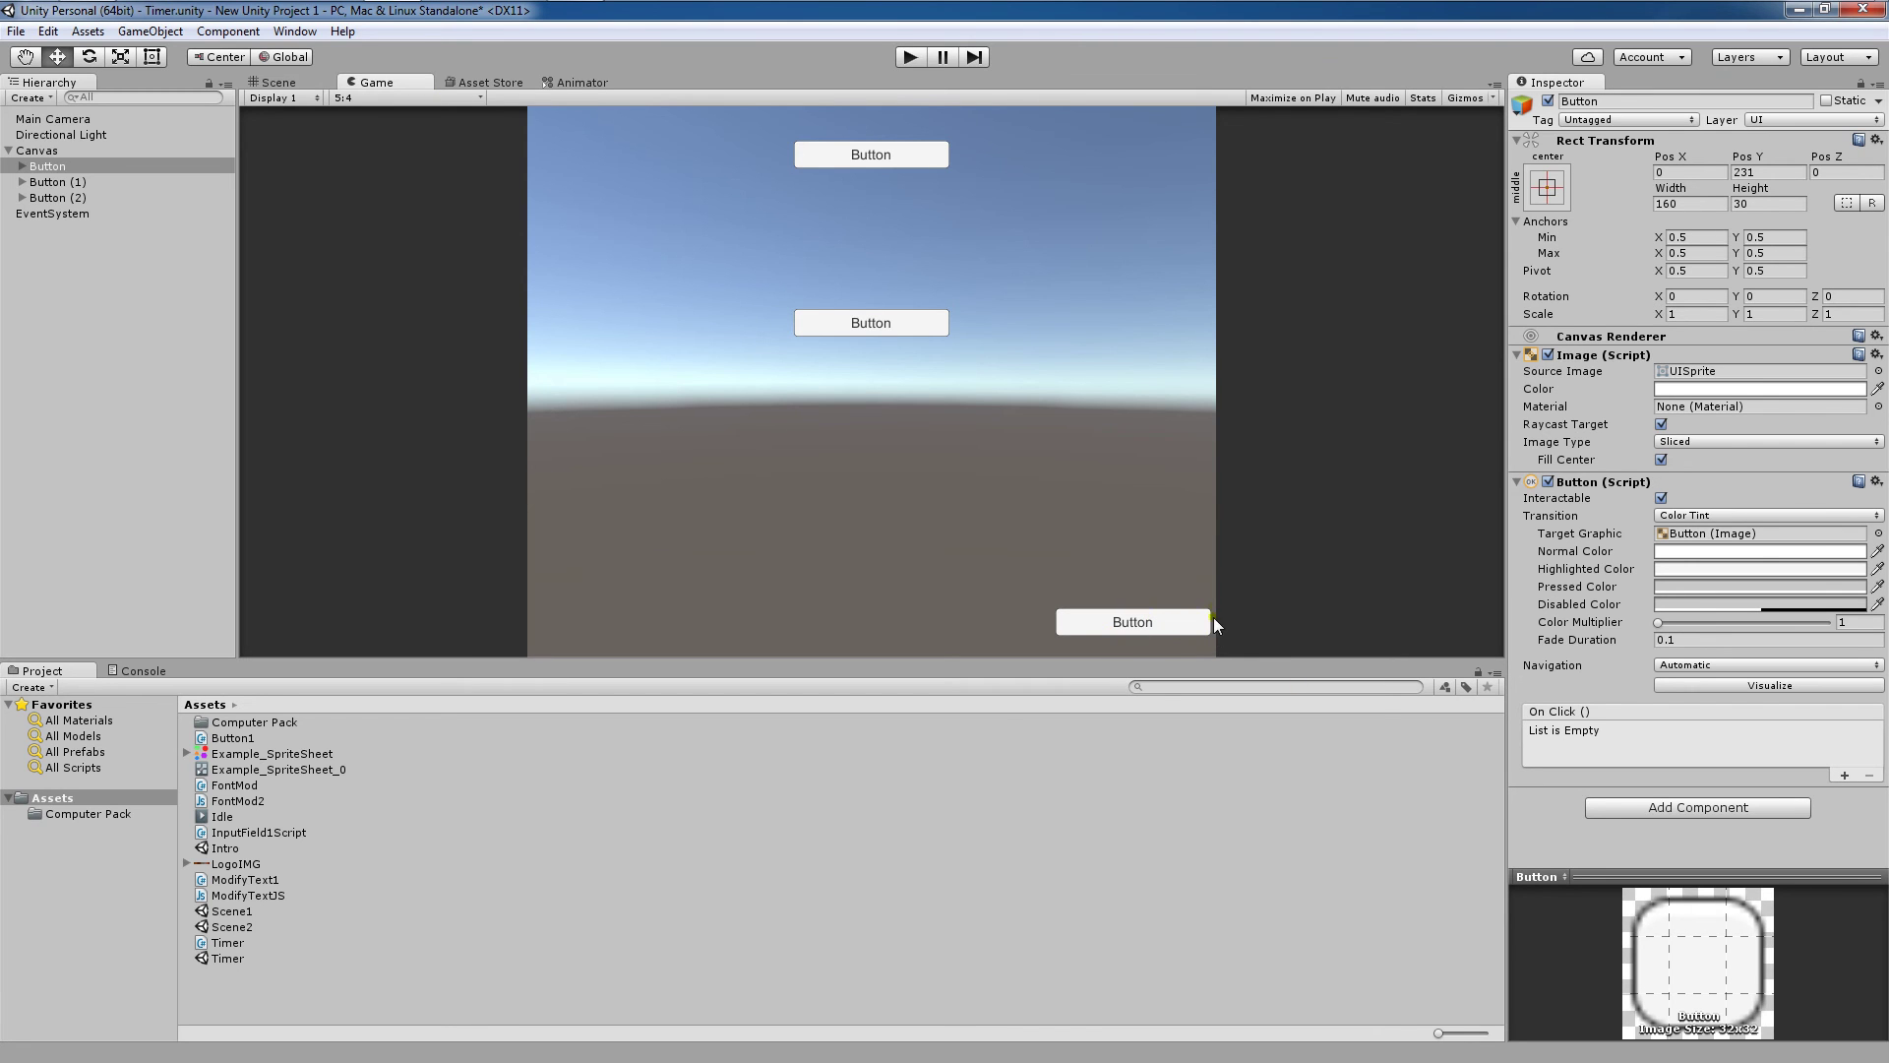
left_click(413, 97)
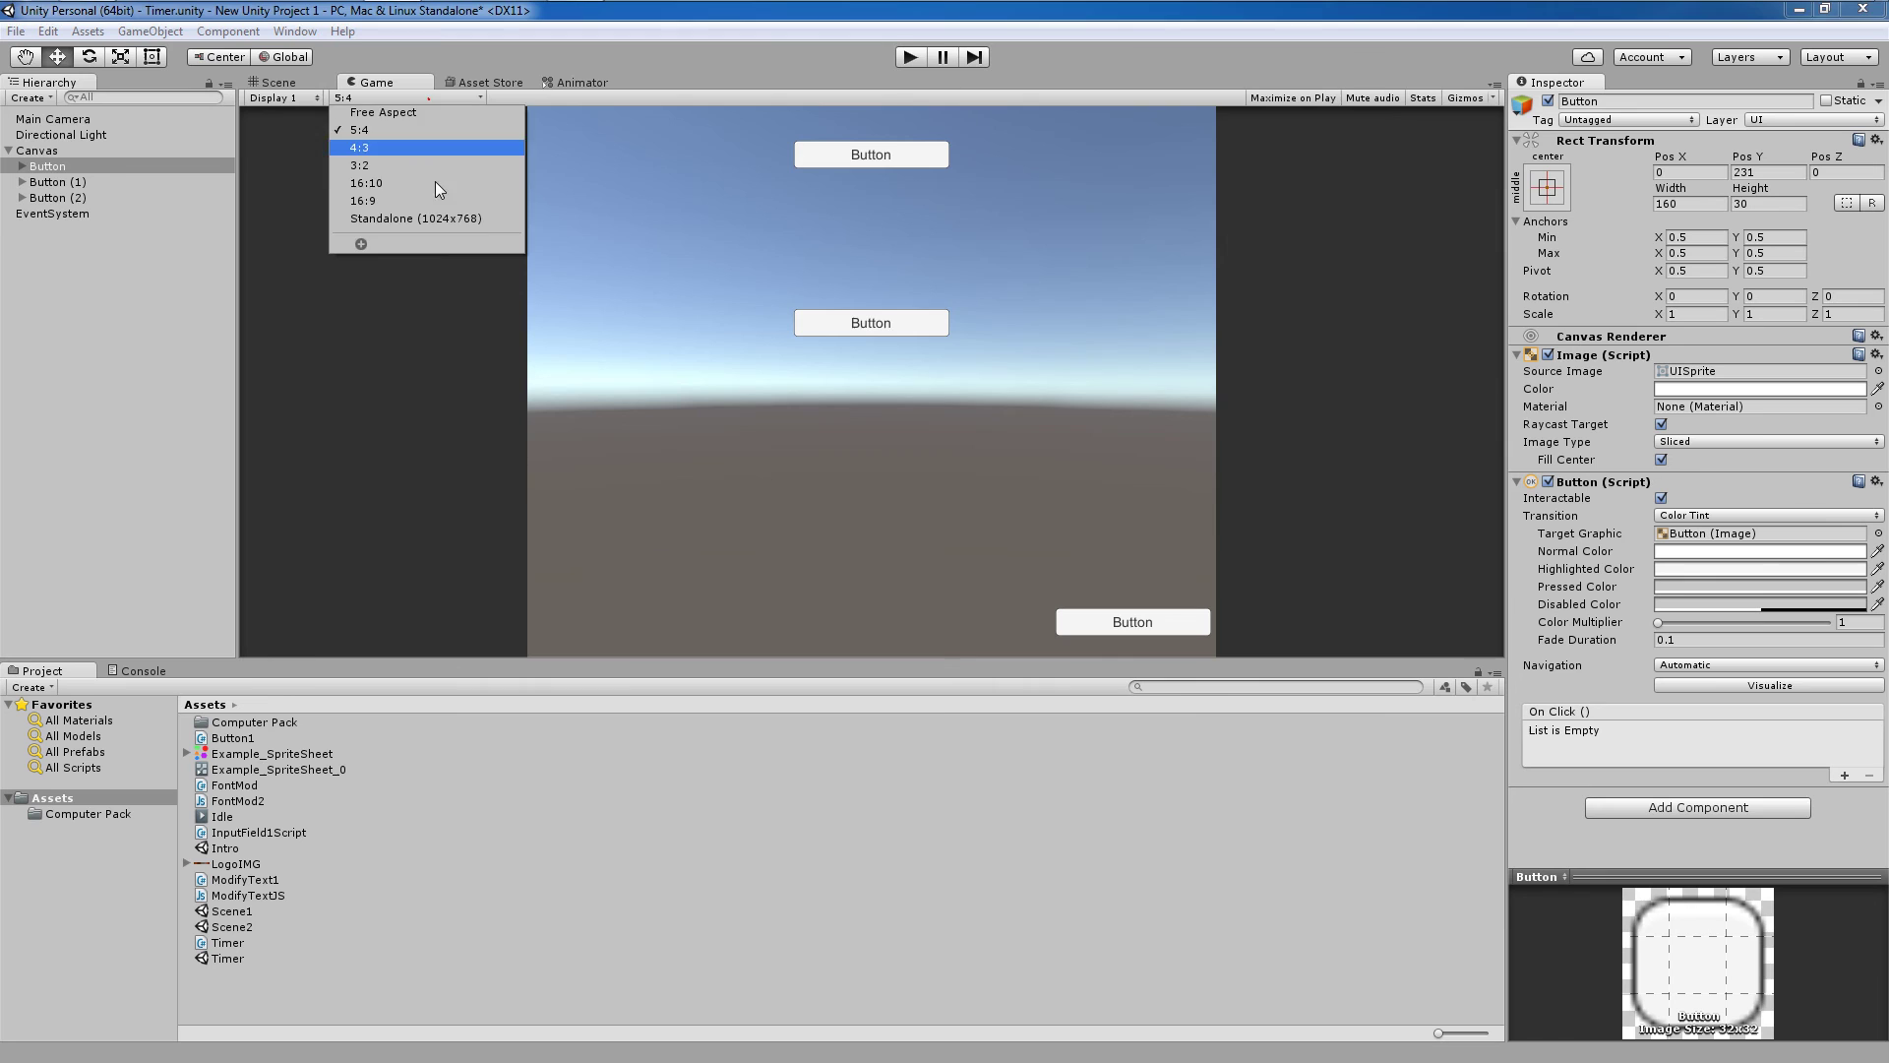
left_click(433, 201)
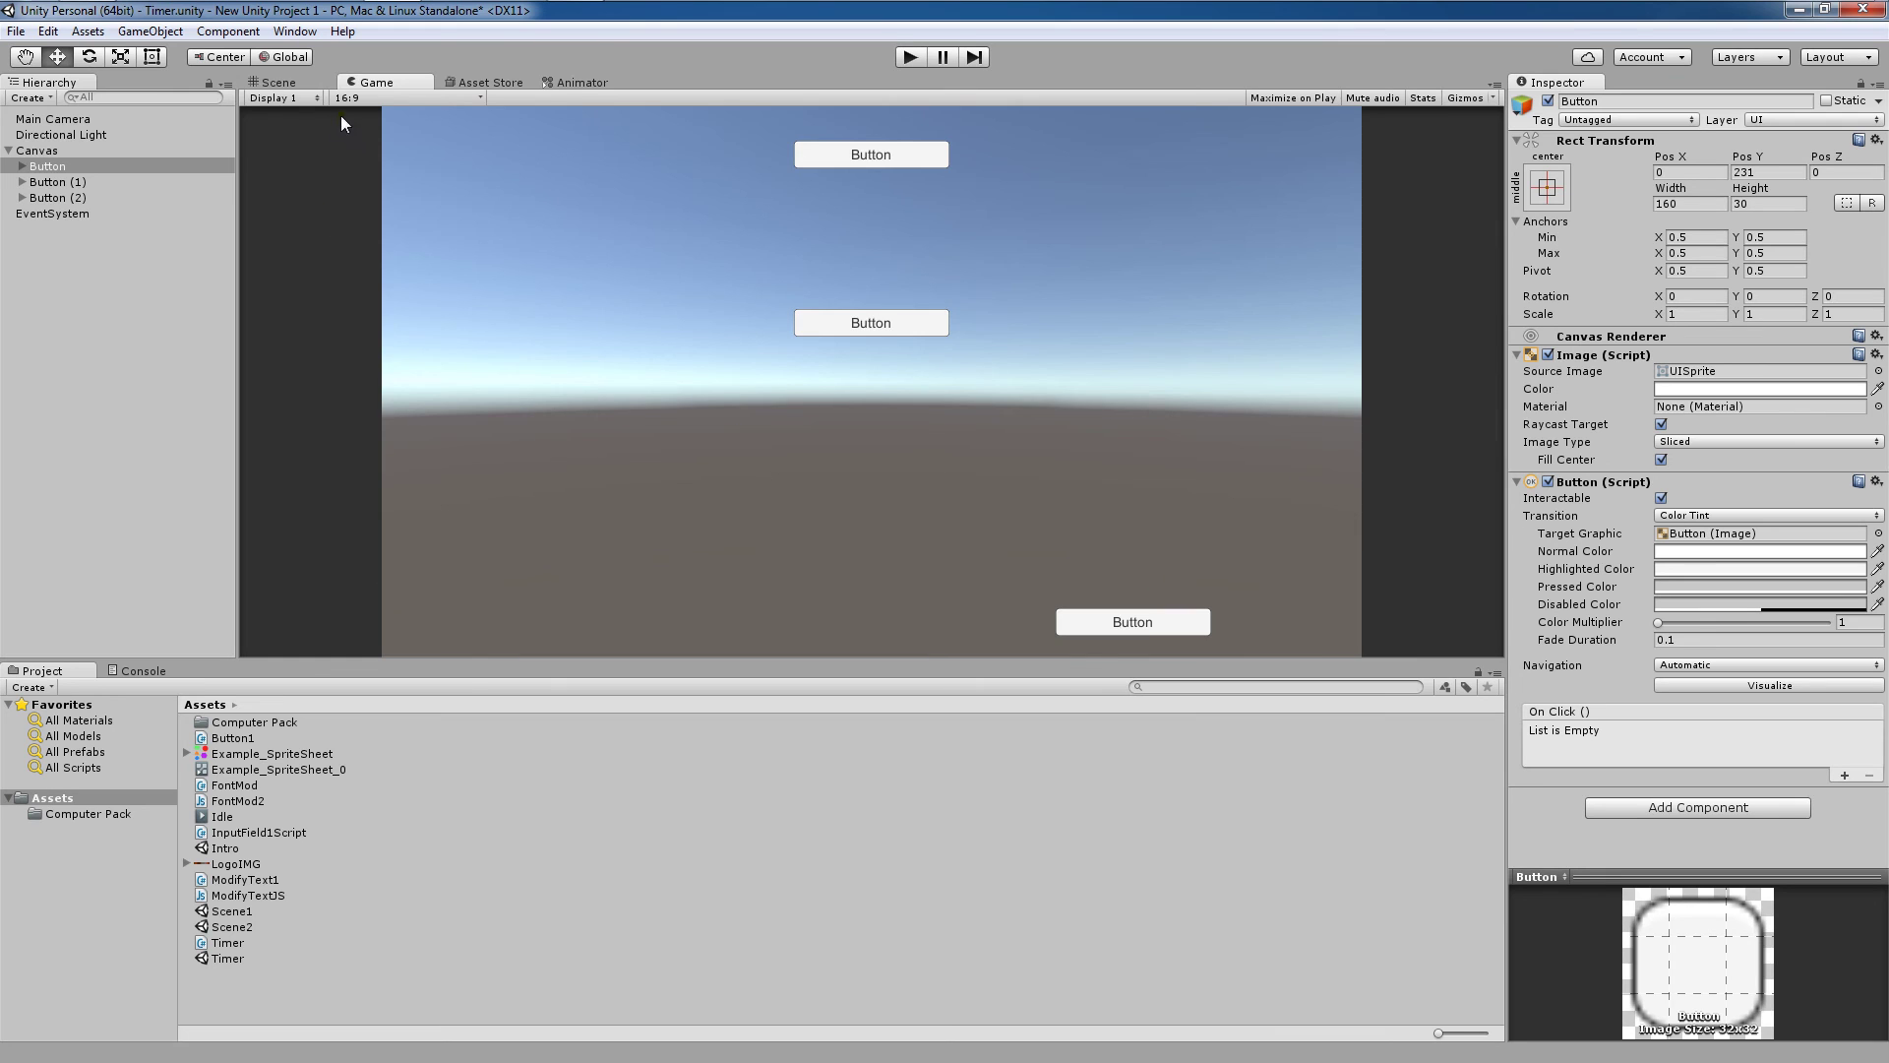
left_click(297, 83)
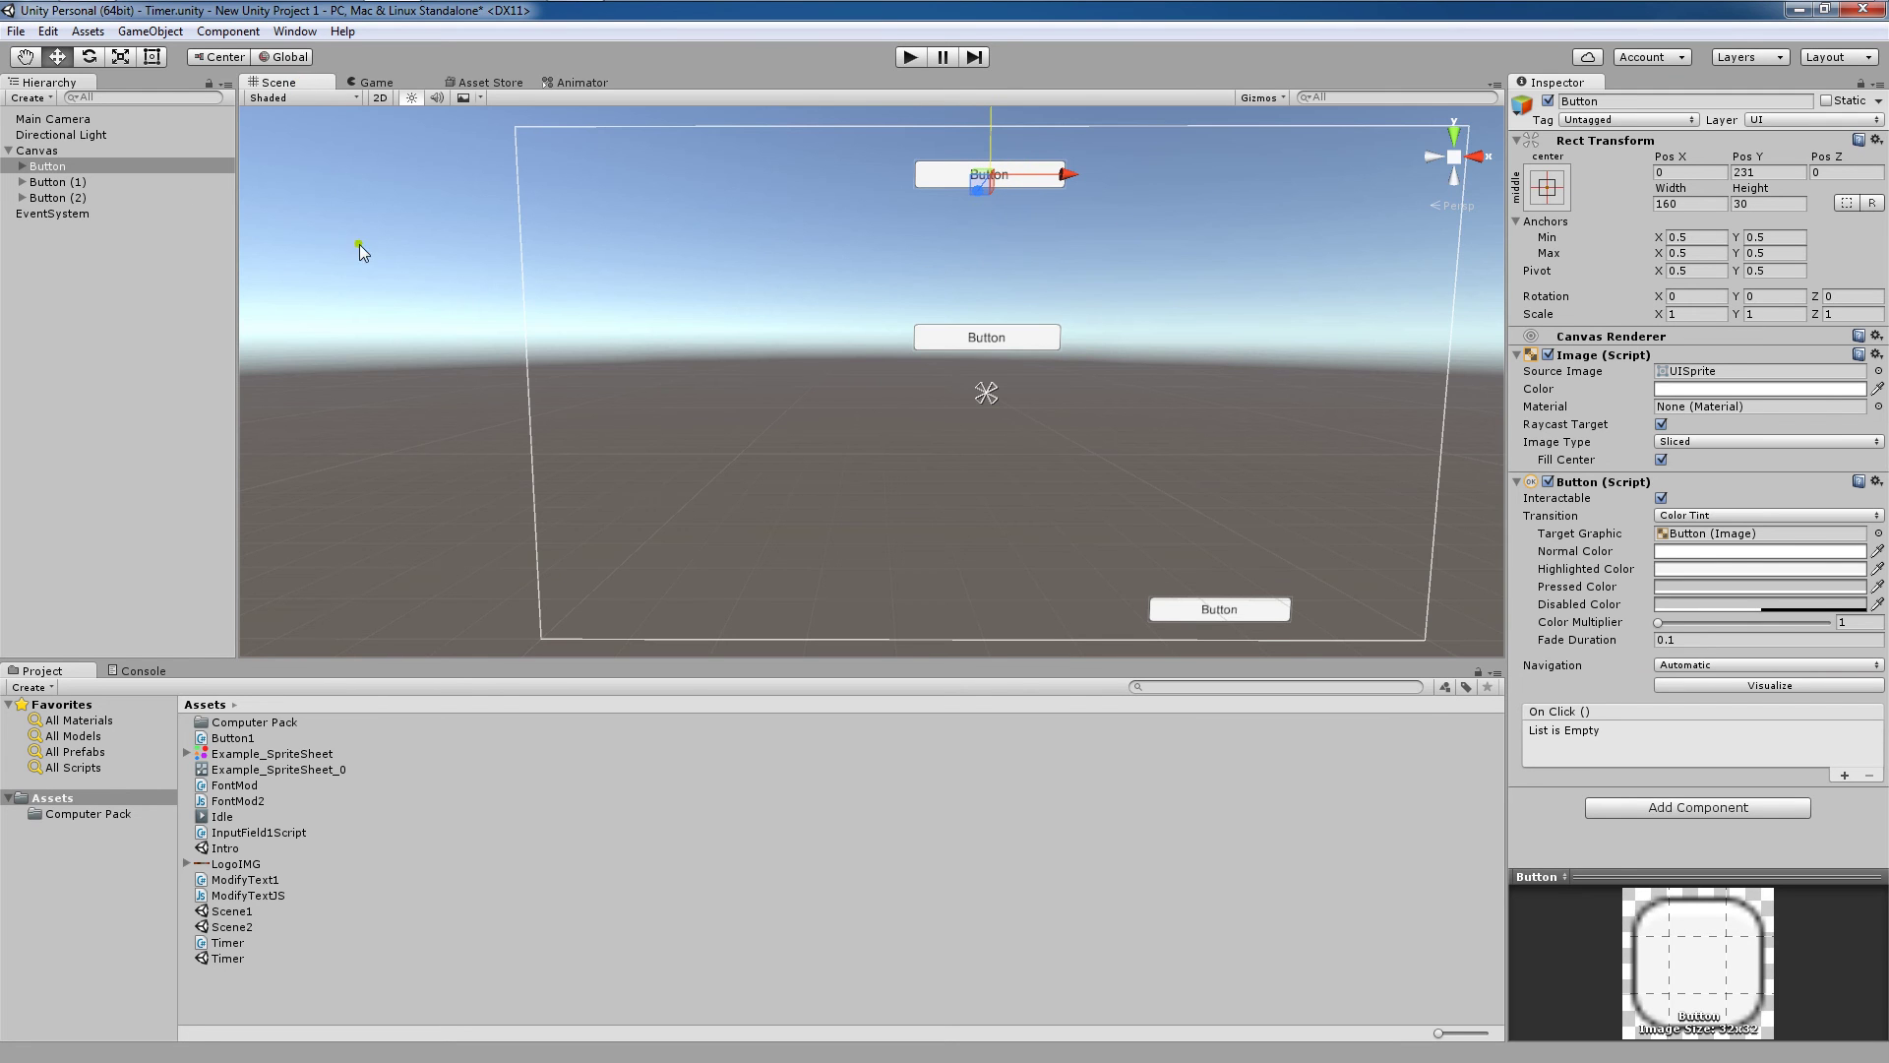
Step: Anchor the top Button to the Canvas top-center using the anchor presets
left_click(149, 169)
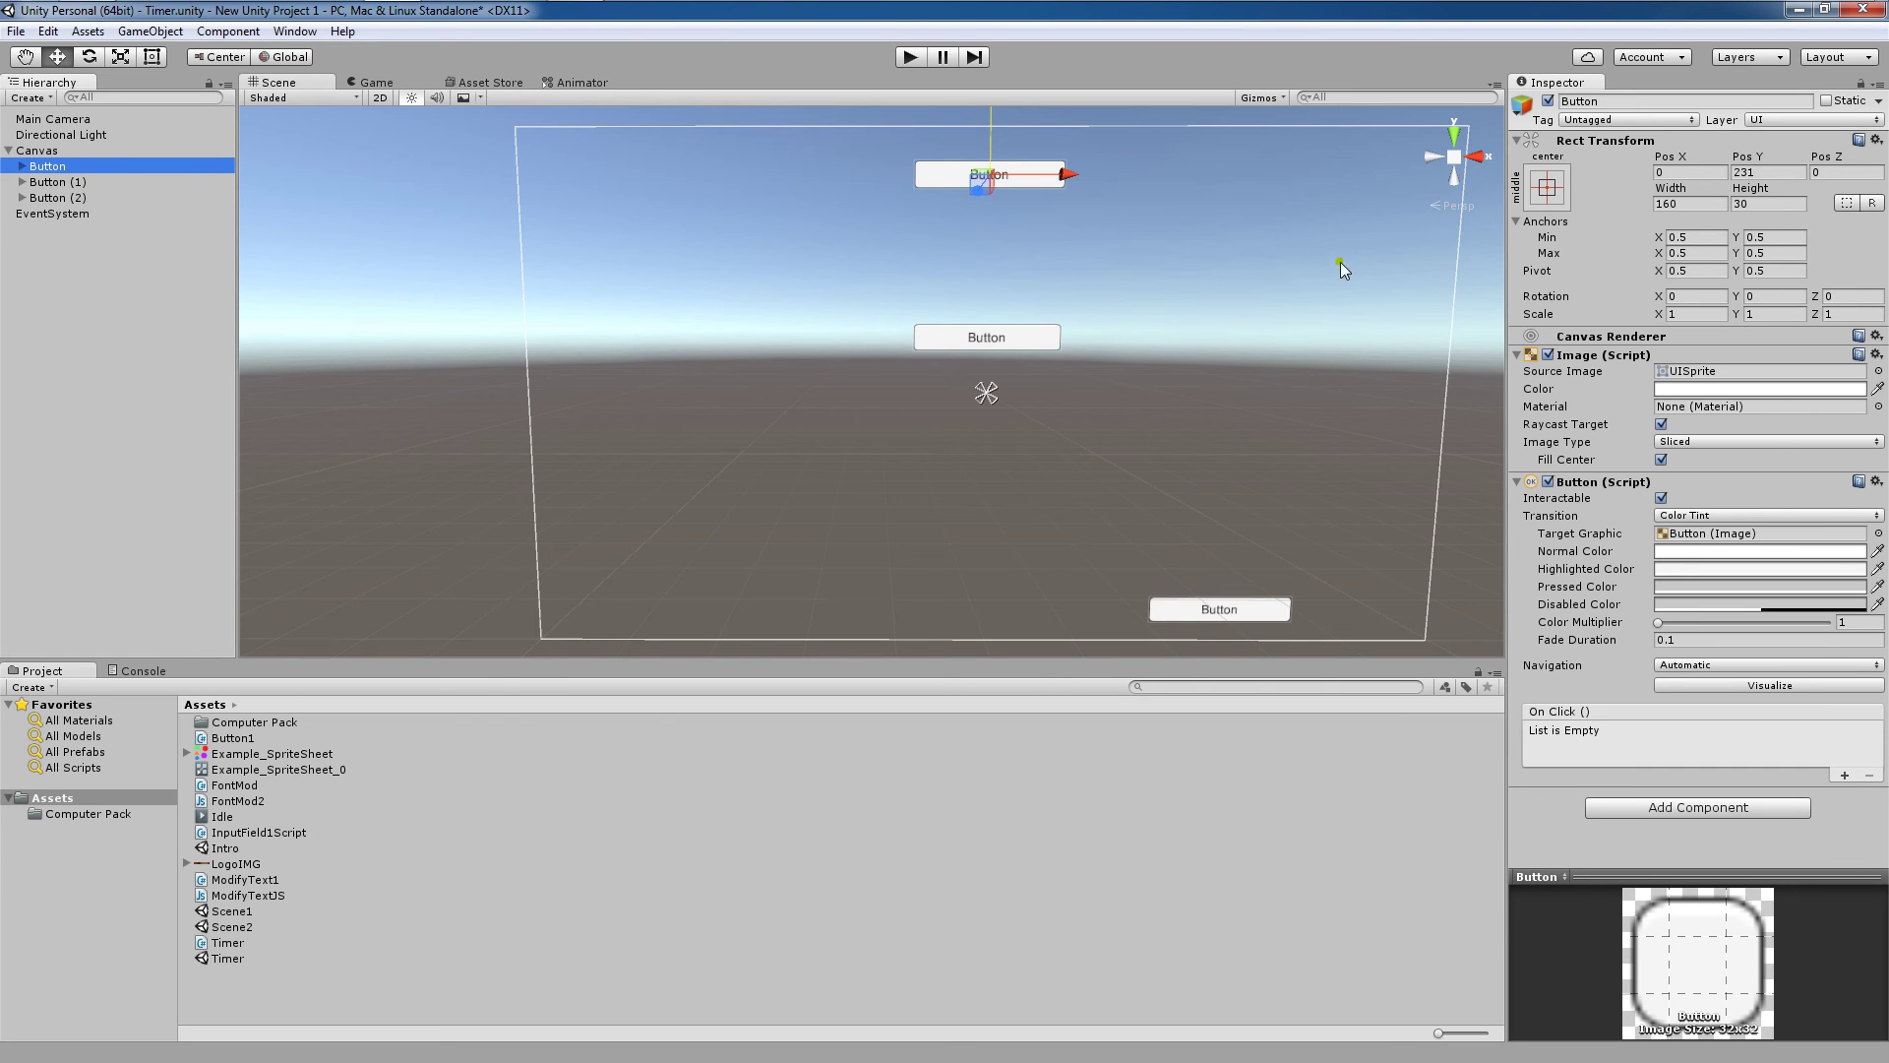
left_click(1548, 188)
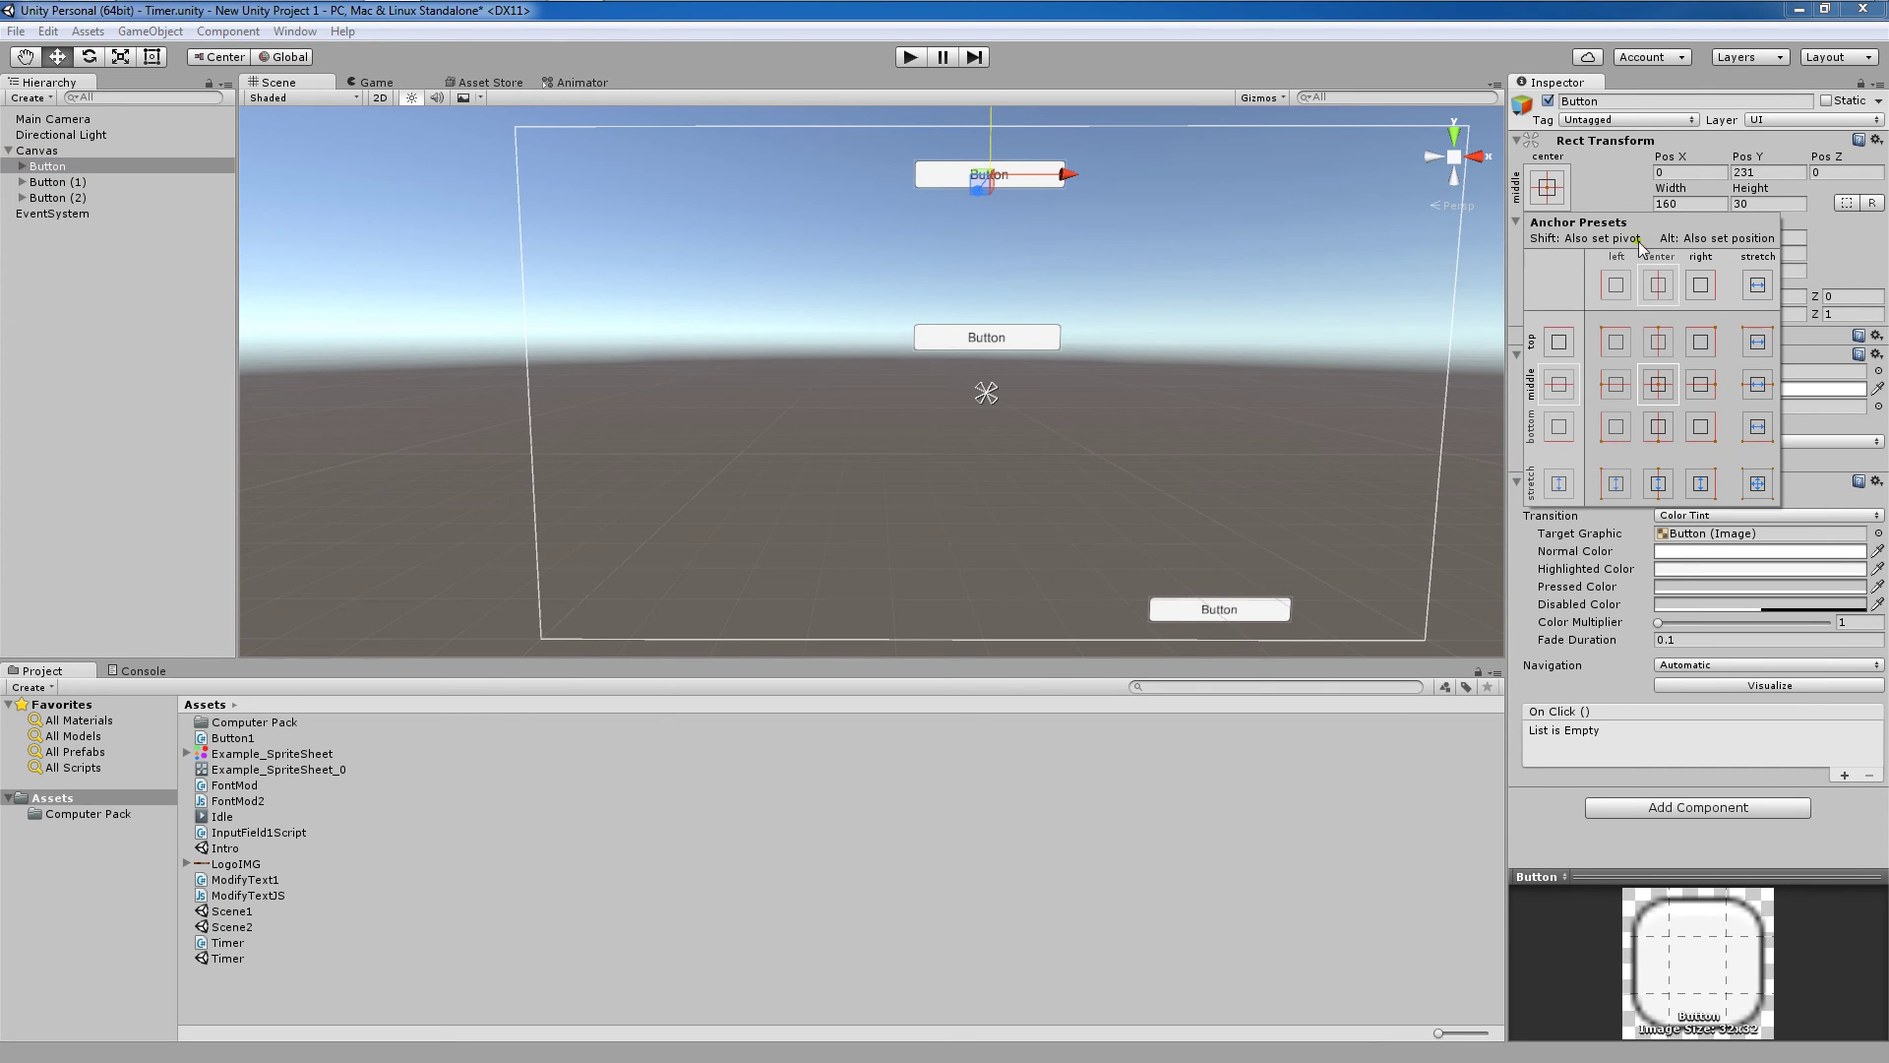
left_click(1660, 342)
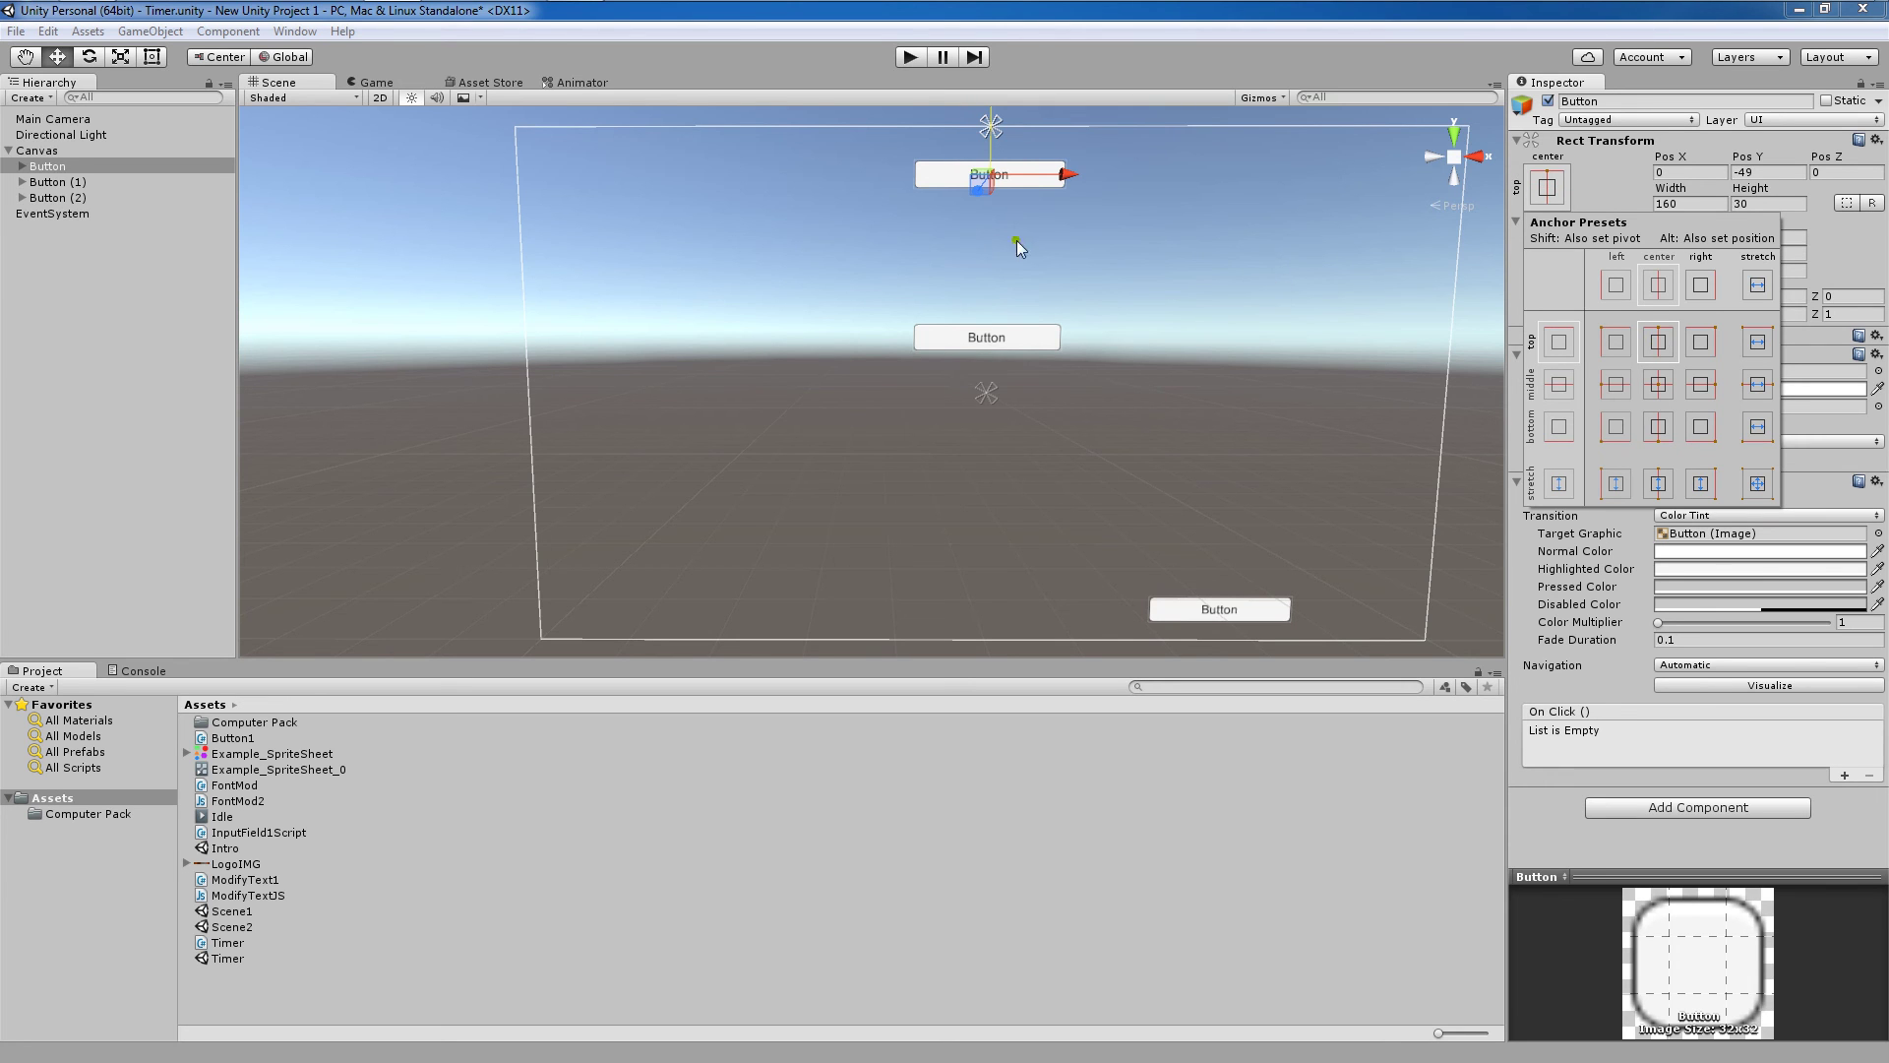
left_click(93, 184)
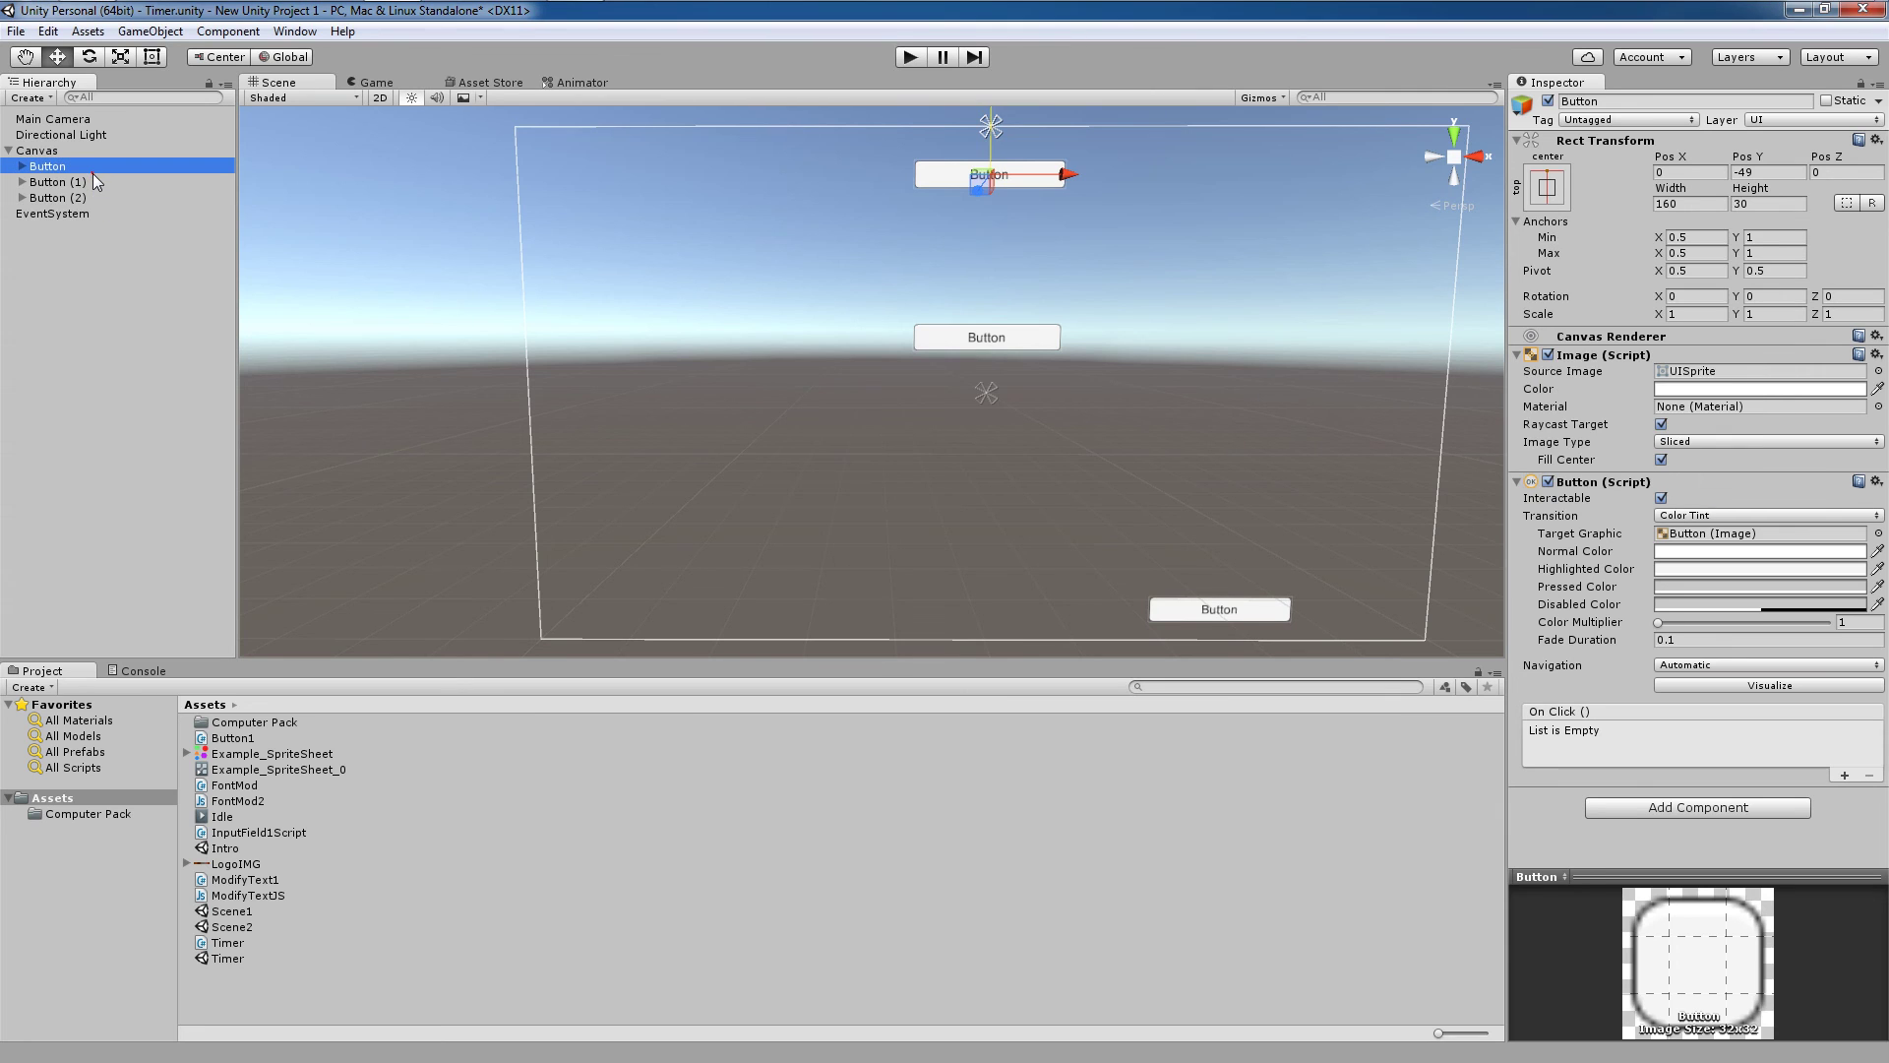
Step: Anchor Button (2) to the bottom-right corner (Pos X -232, Pos Y 36) and recheck the preset
left_click(93, 182)
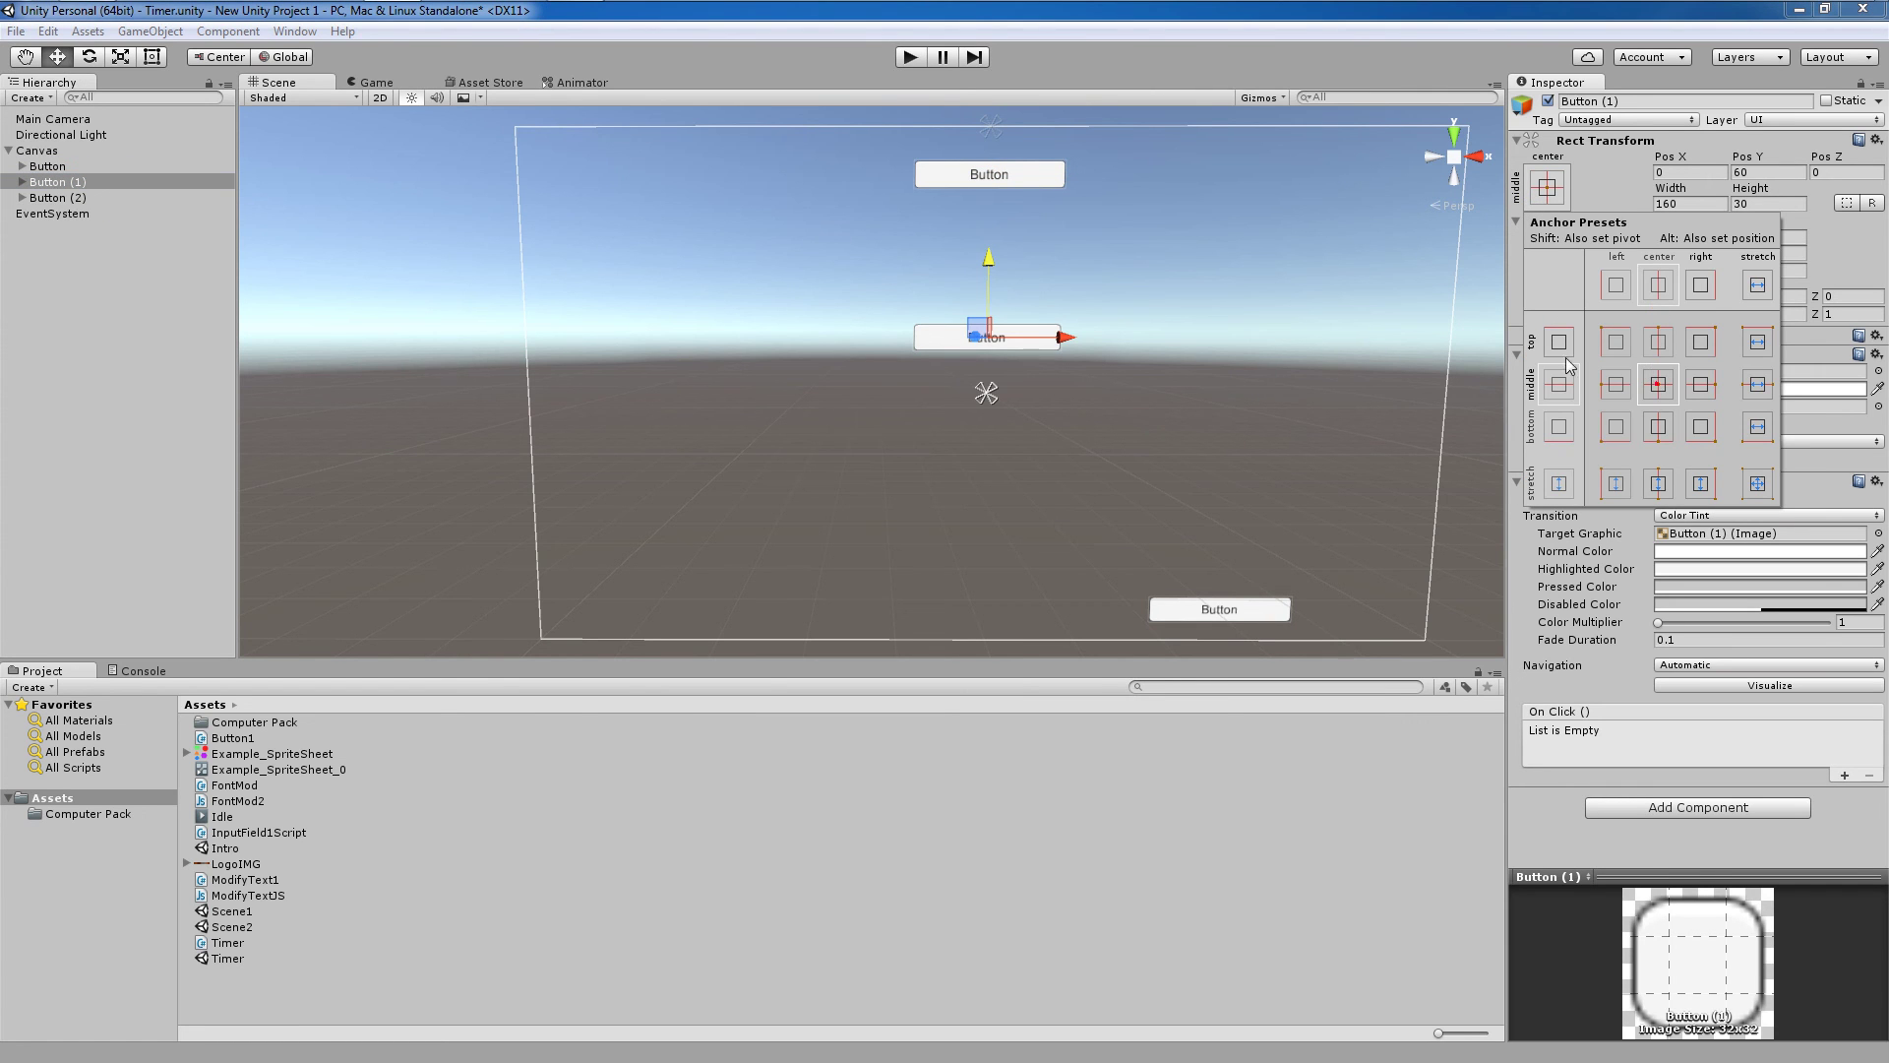
left_click(62, 207)
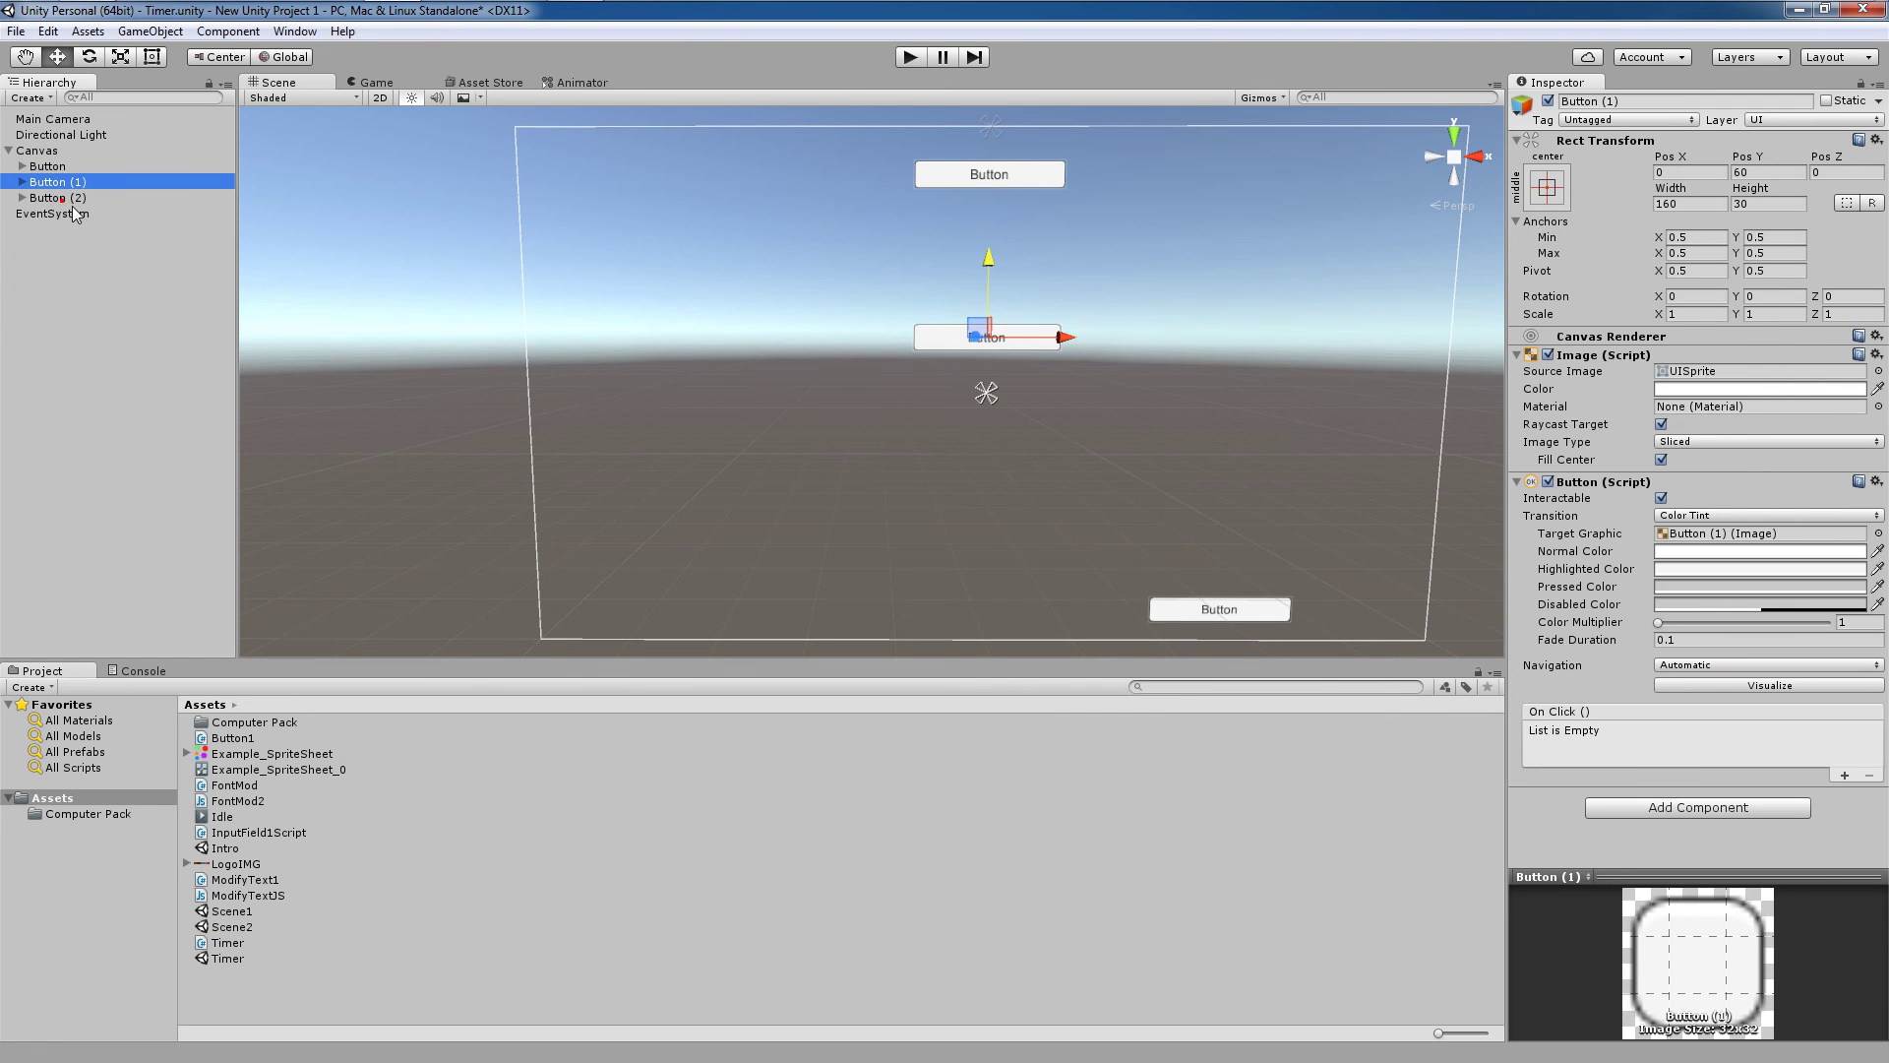
left_click(81, 205)
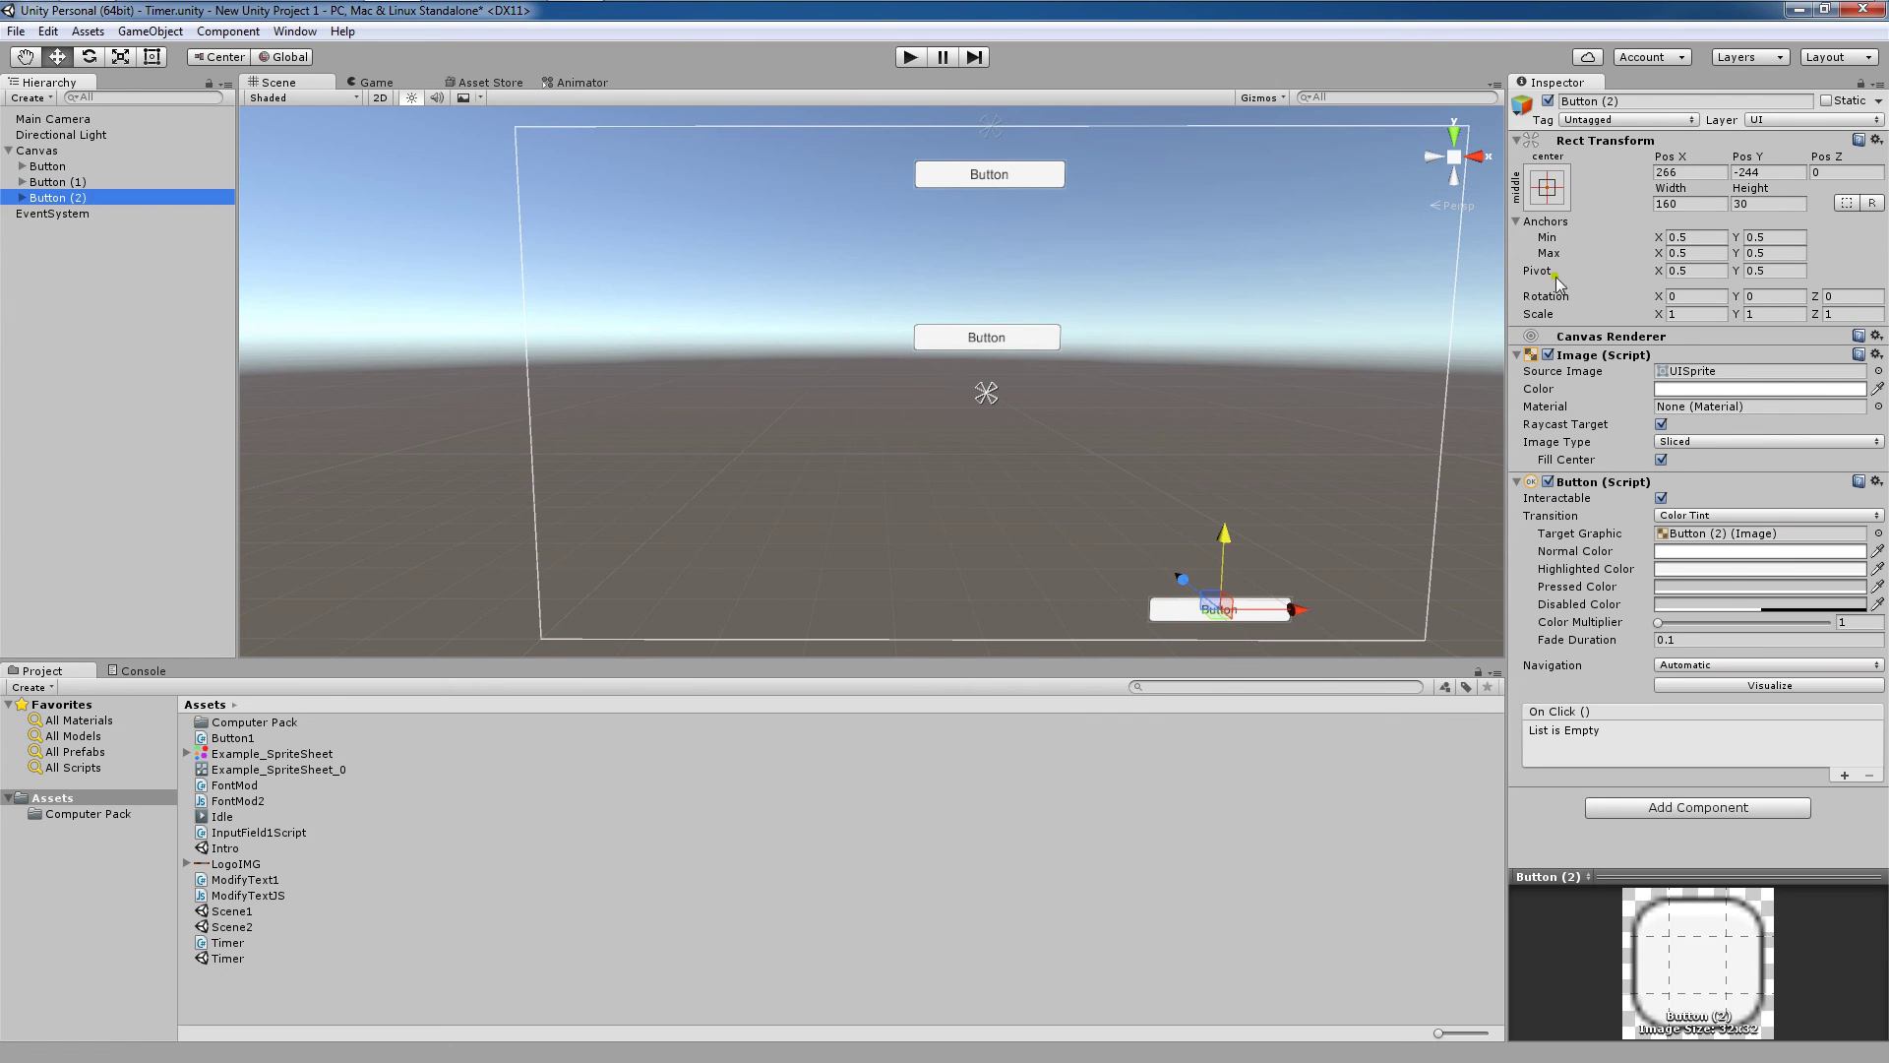
left_click(1555, 201)
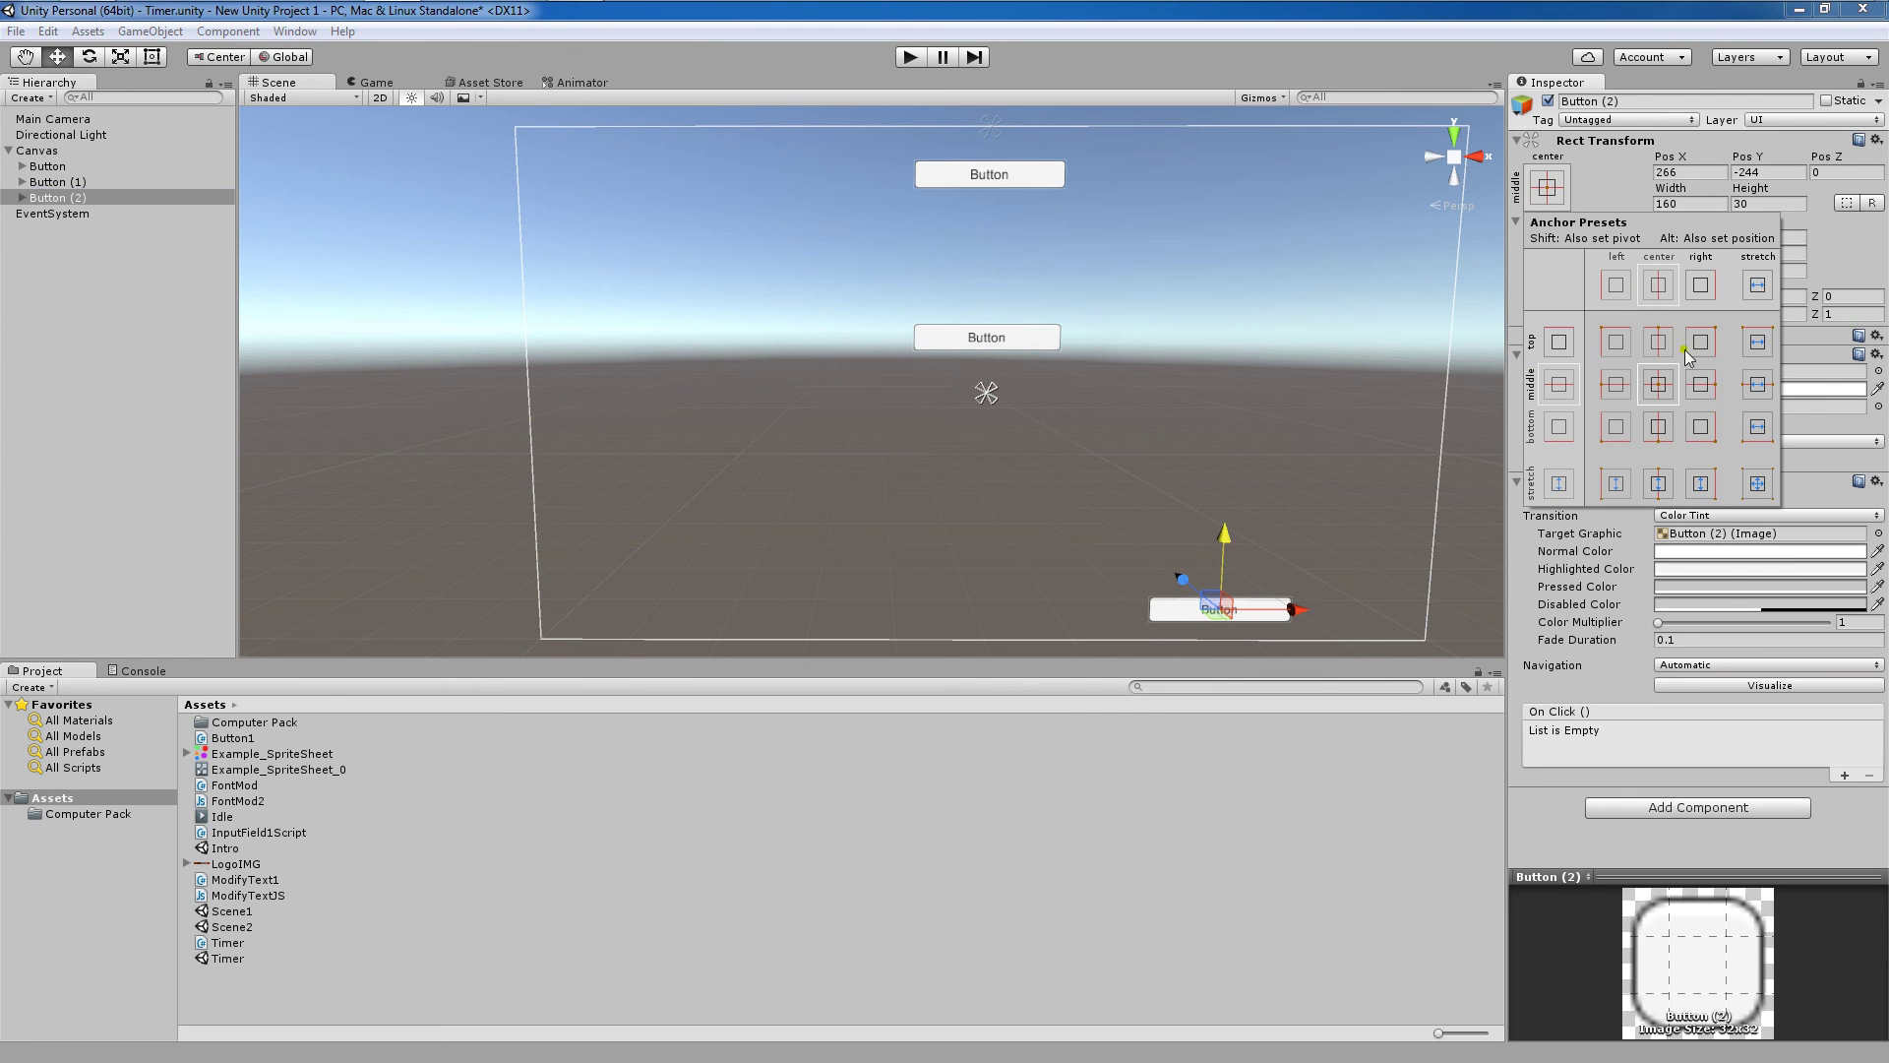
left_click(1702, 430)
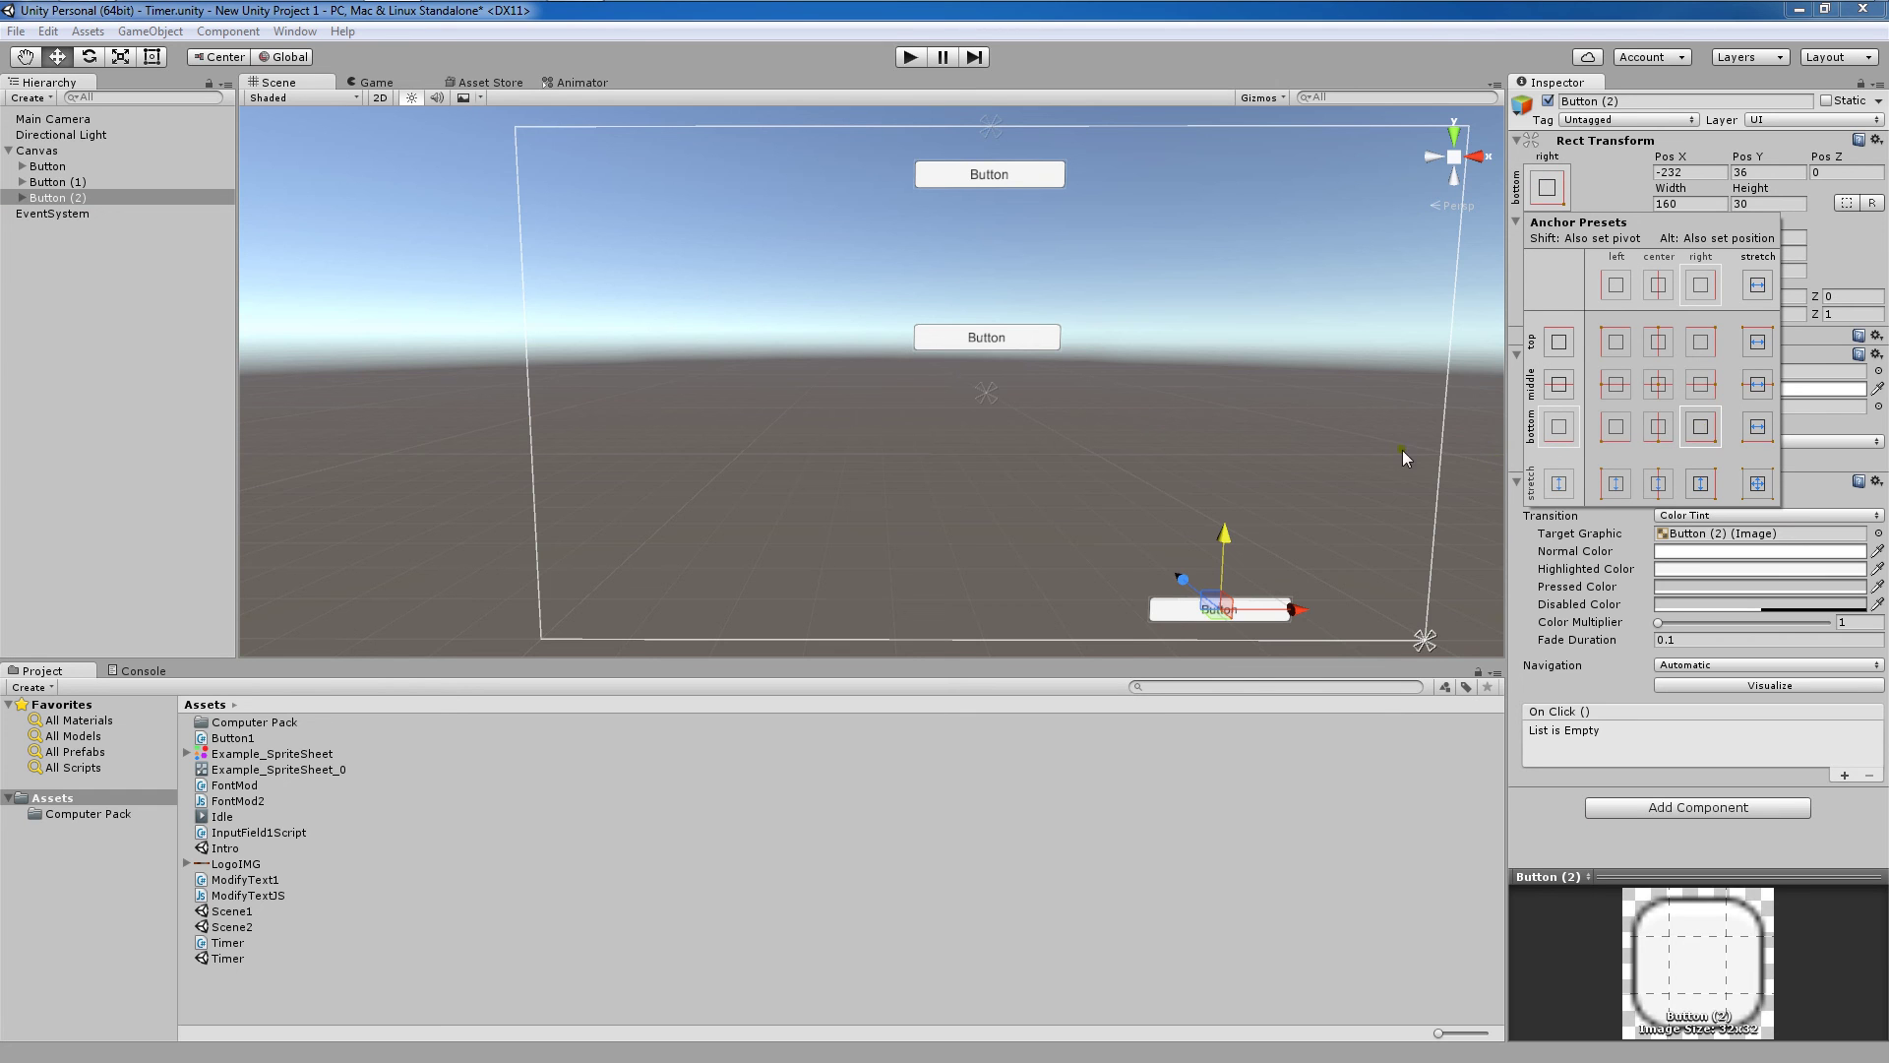
left_click(1452, 505)
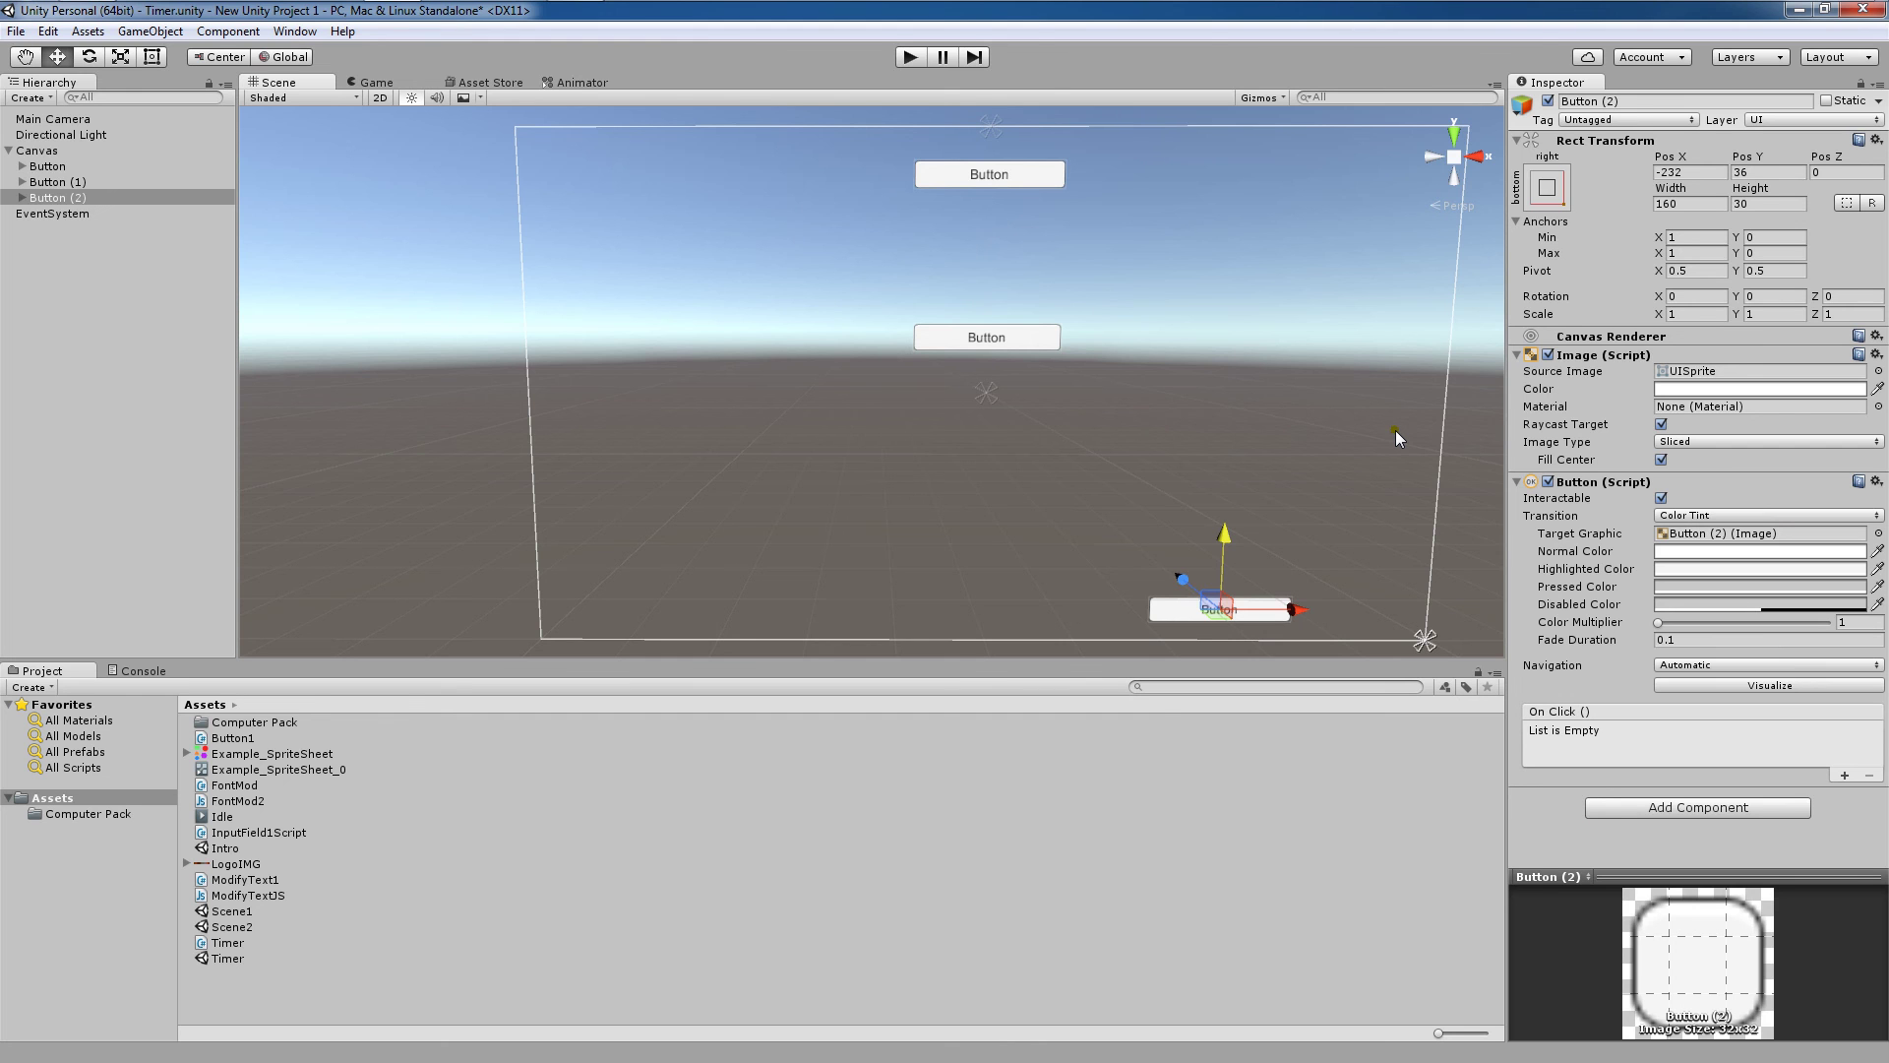
left_click(1549, 191)
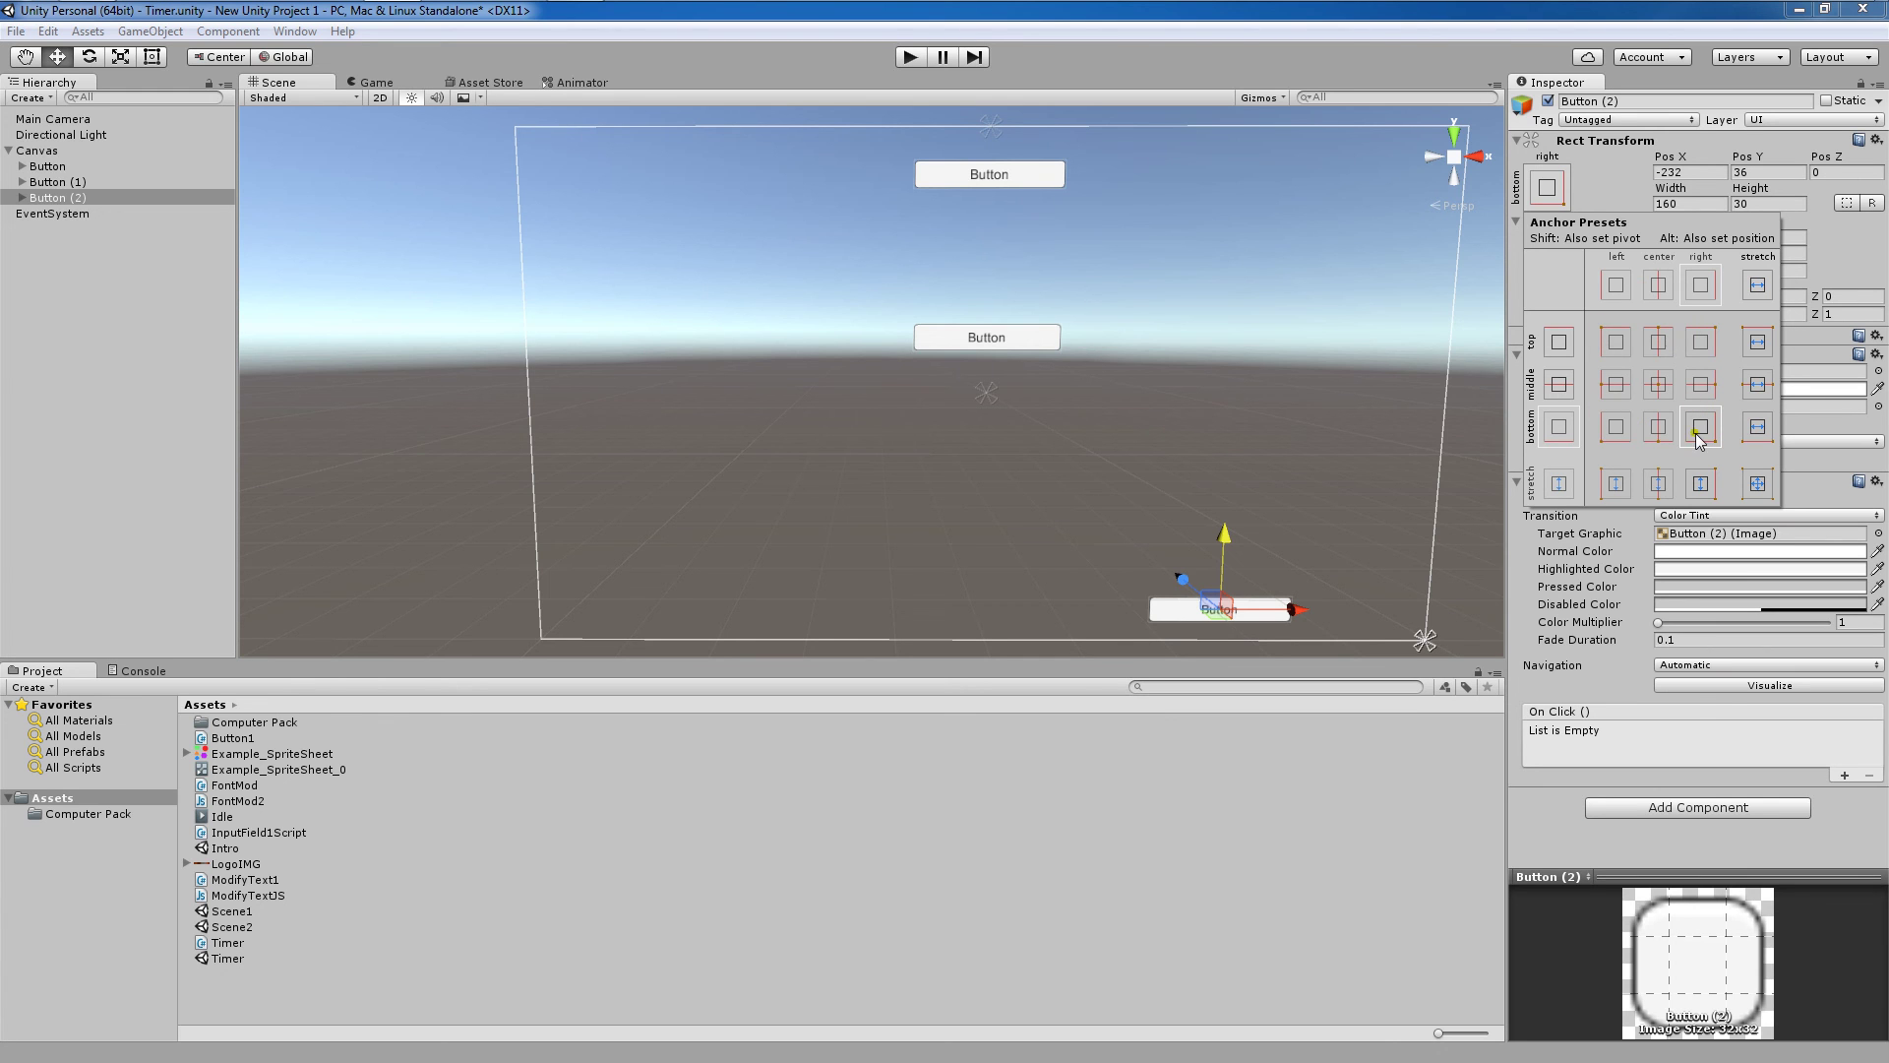
Step: Preview the anchored buttons in the Game view at 5:4, 4:3, 3:2, 16:10 and 16:9
left_click(469, 325)
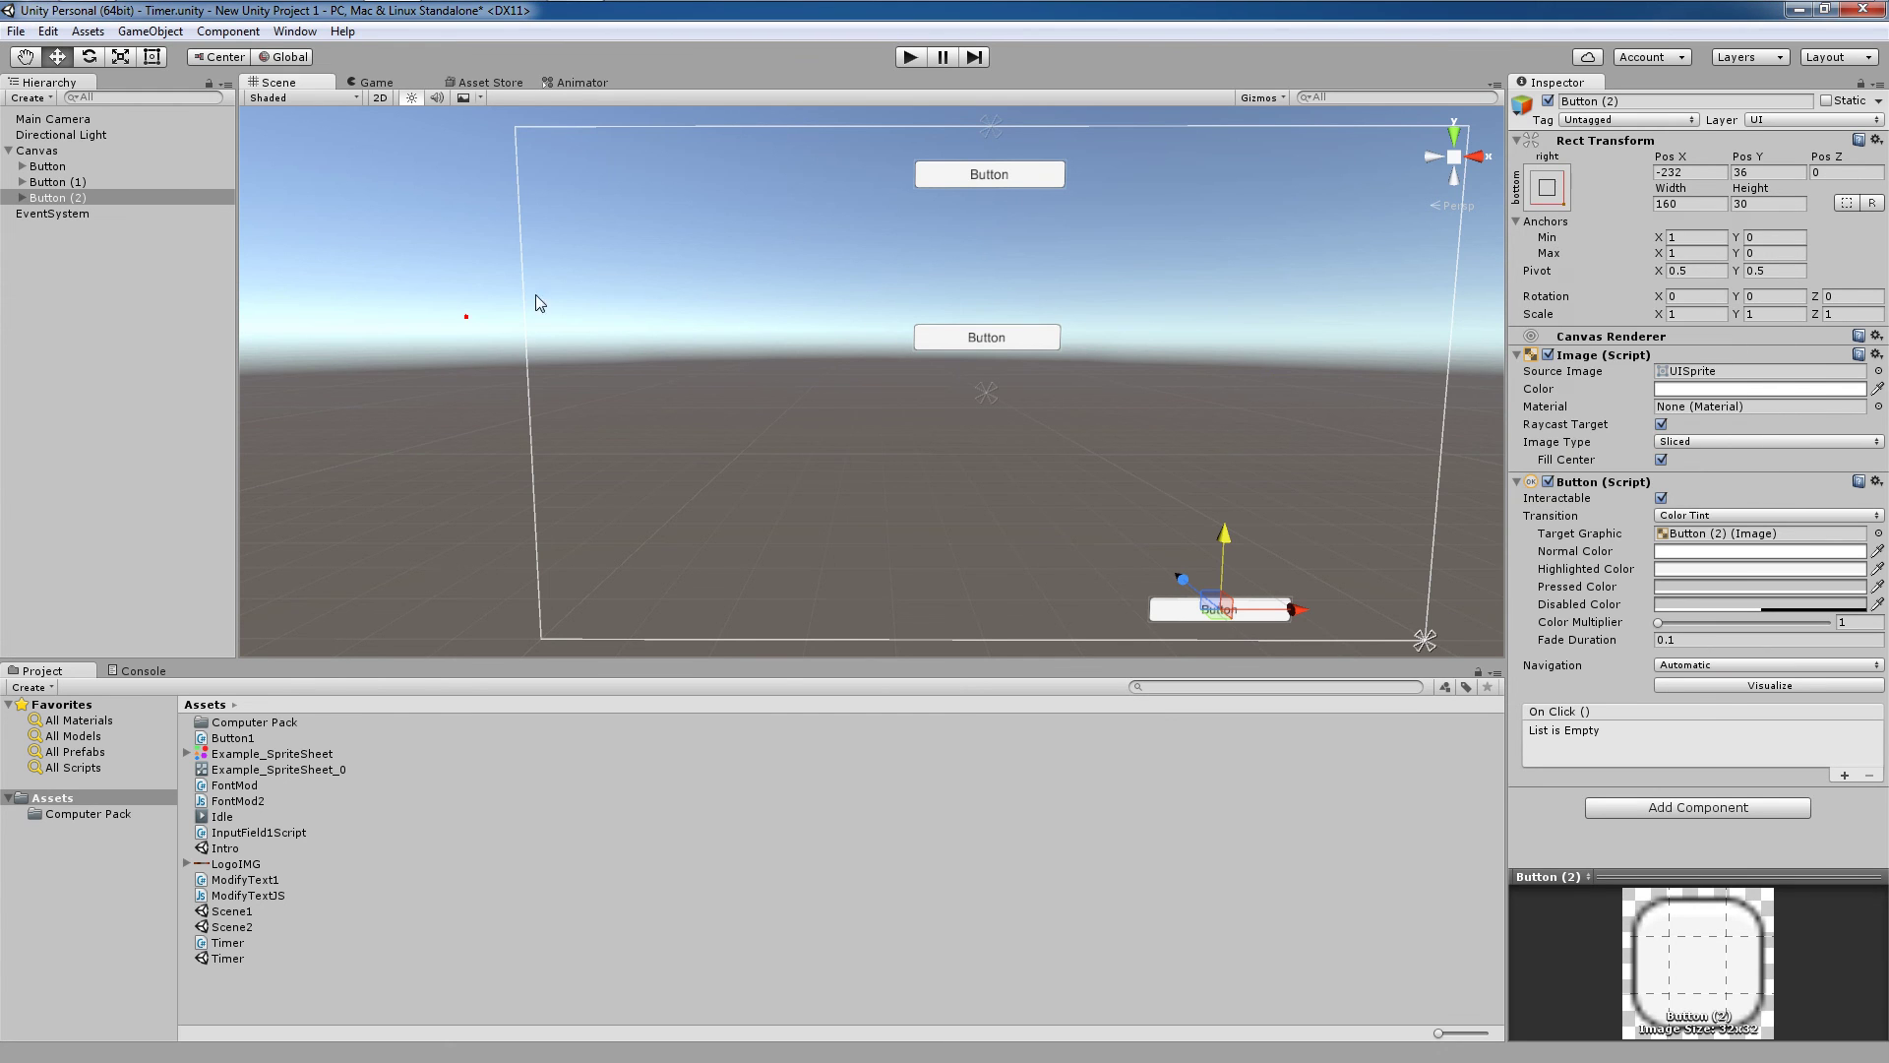
left_click(391, 85)
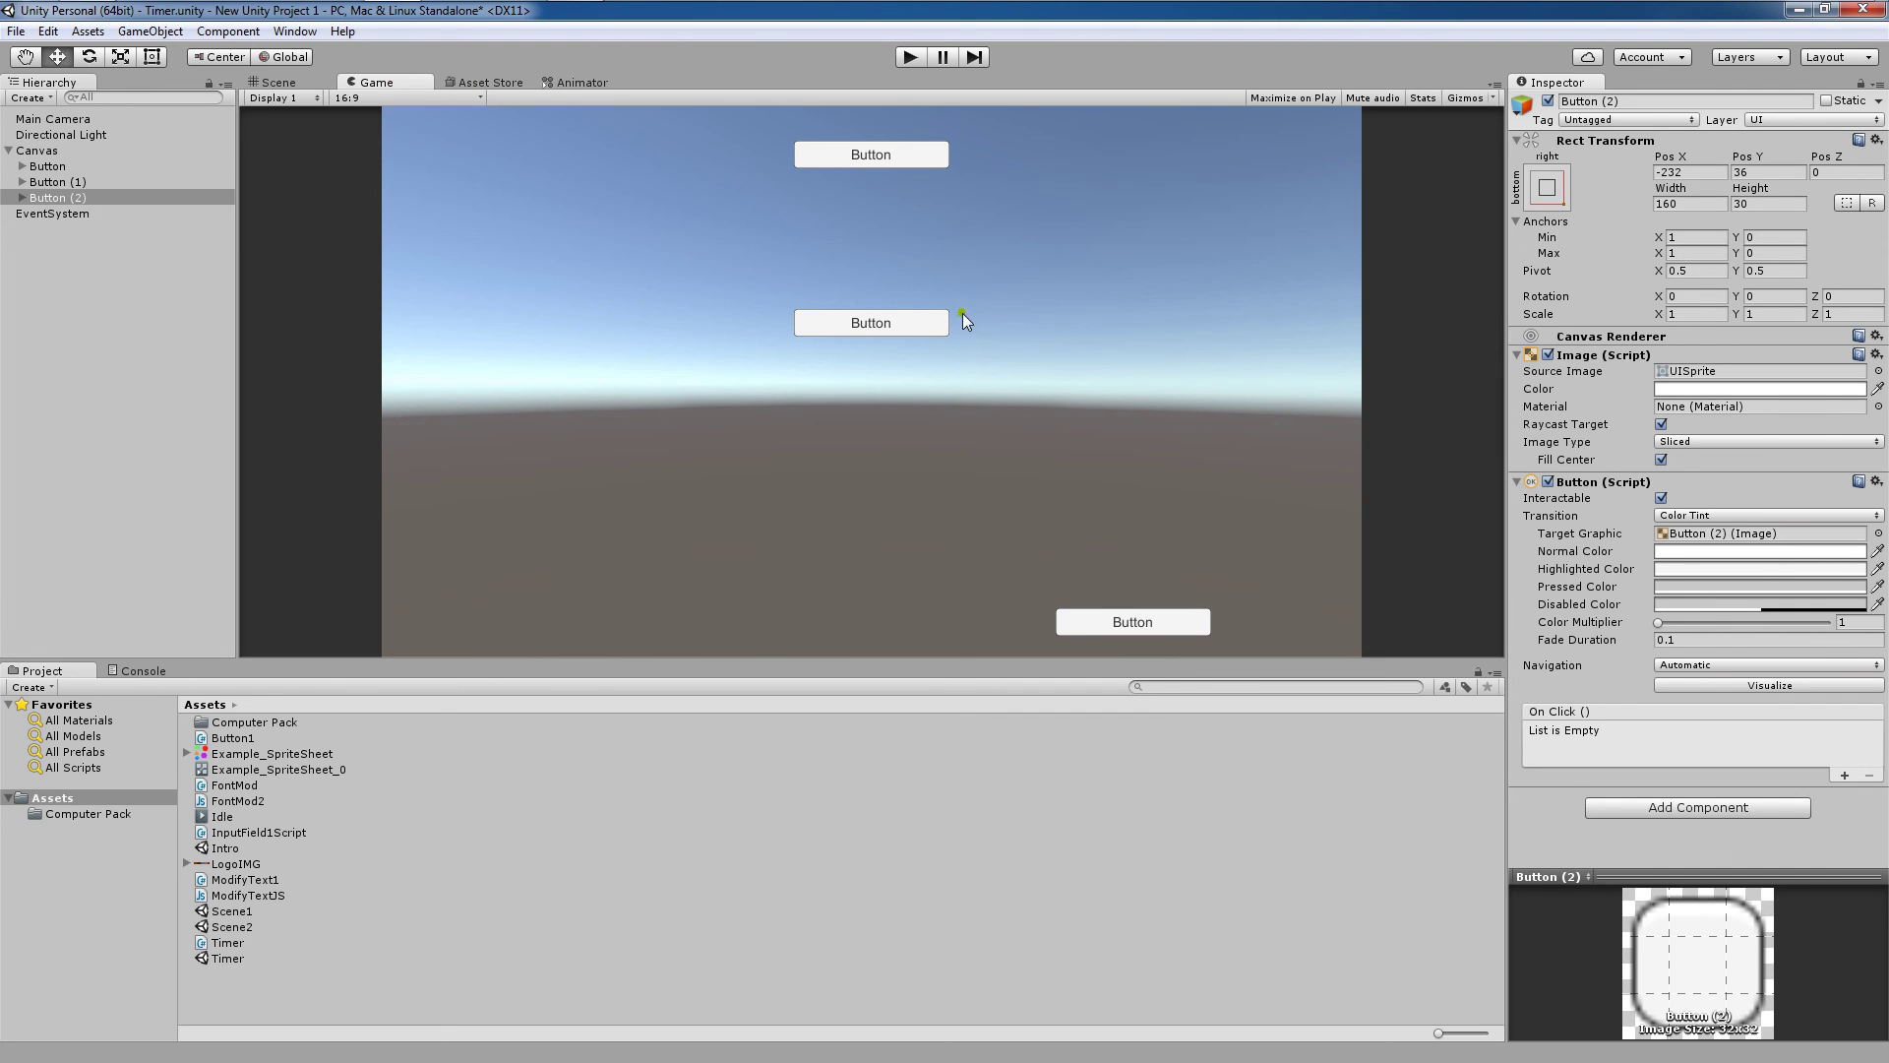
left_click(476, 98)
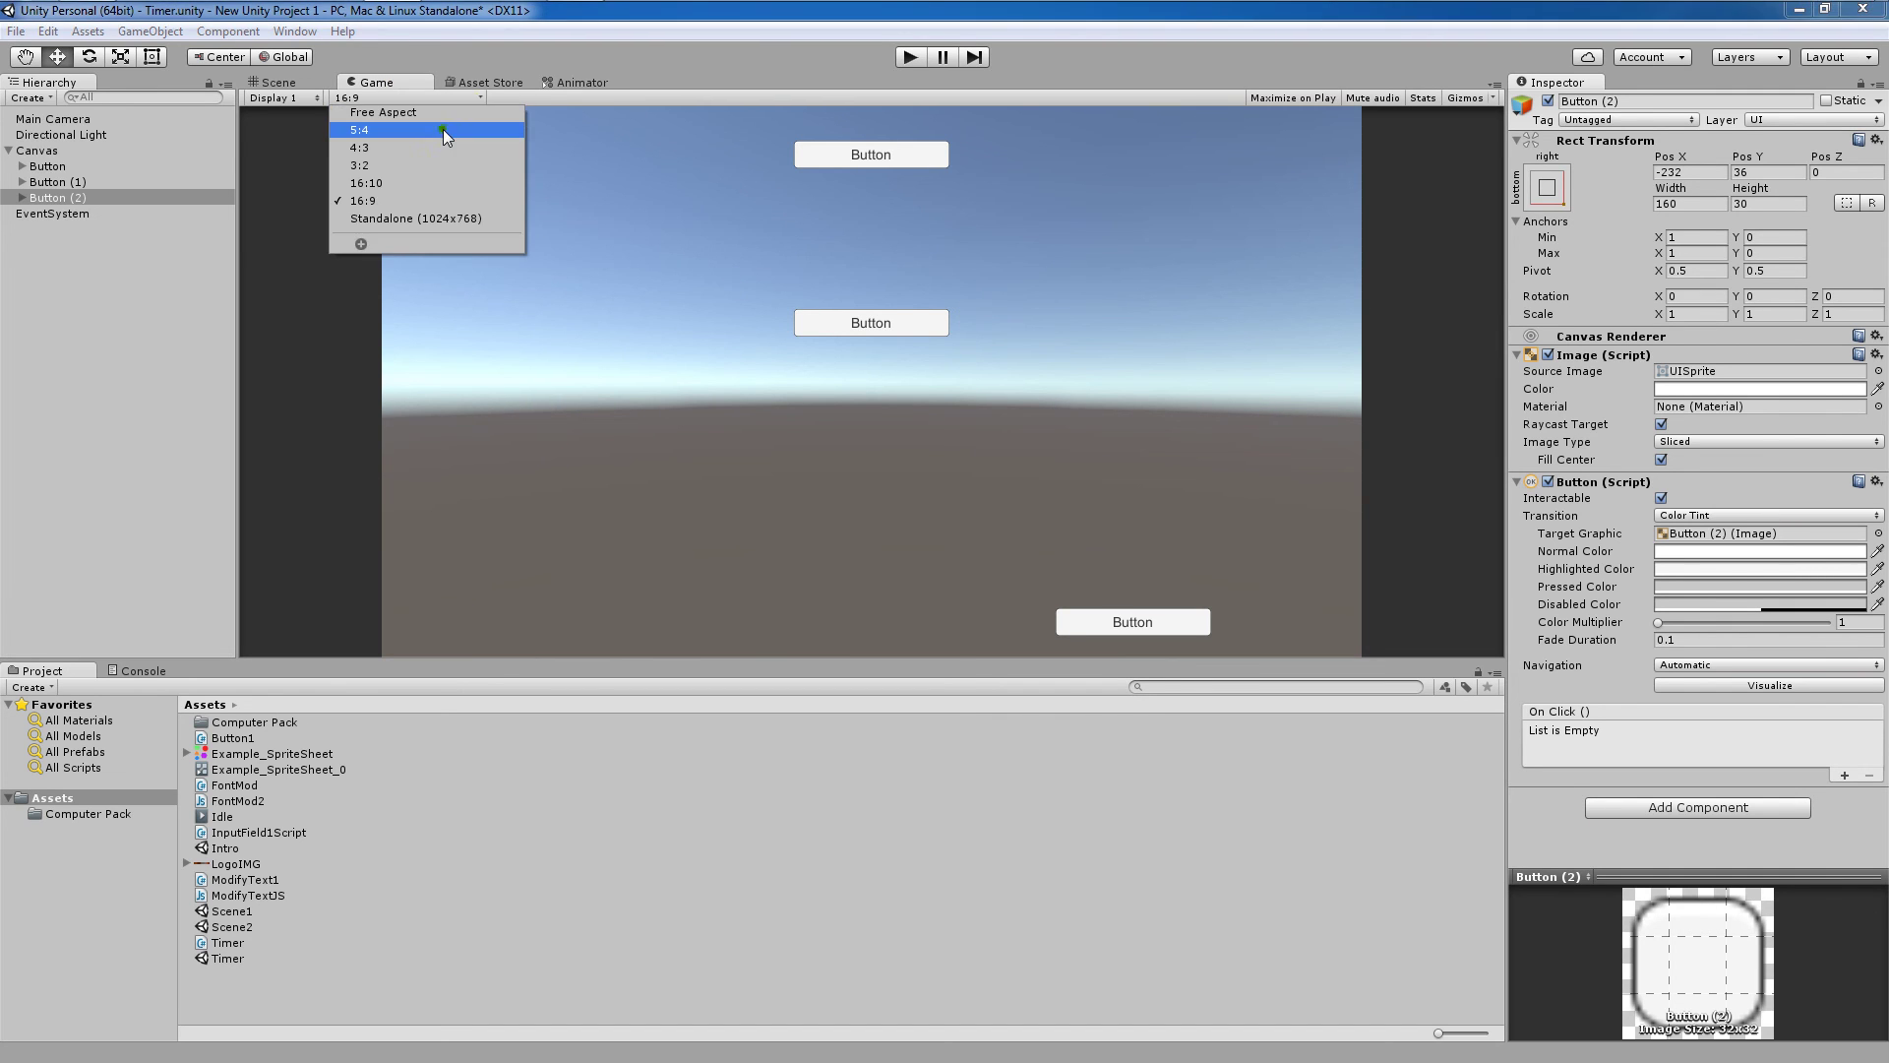
left_click(442, 128)
left_click(392, 97)
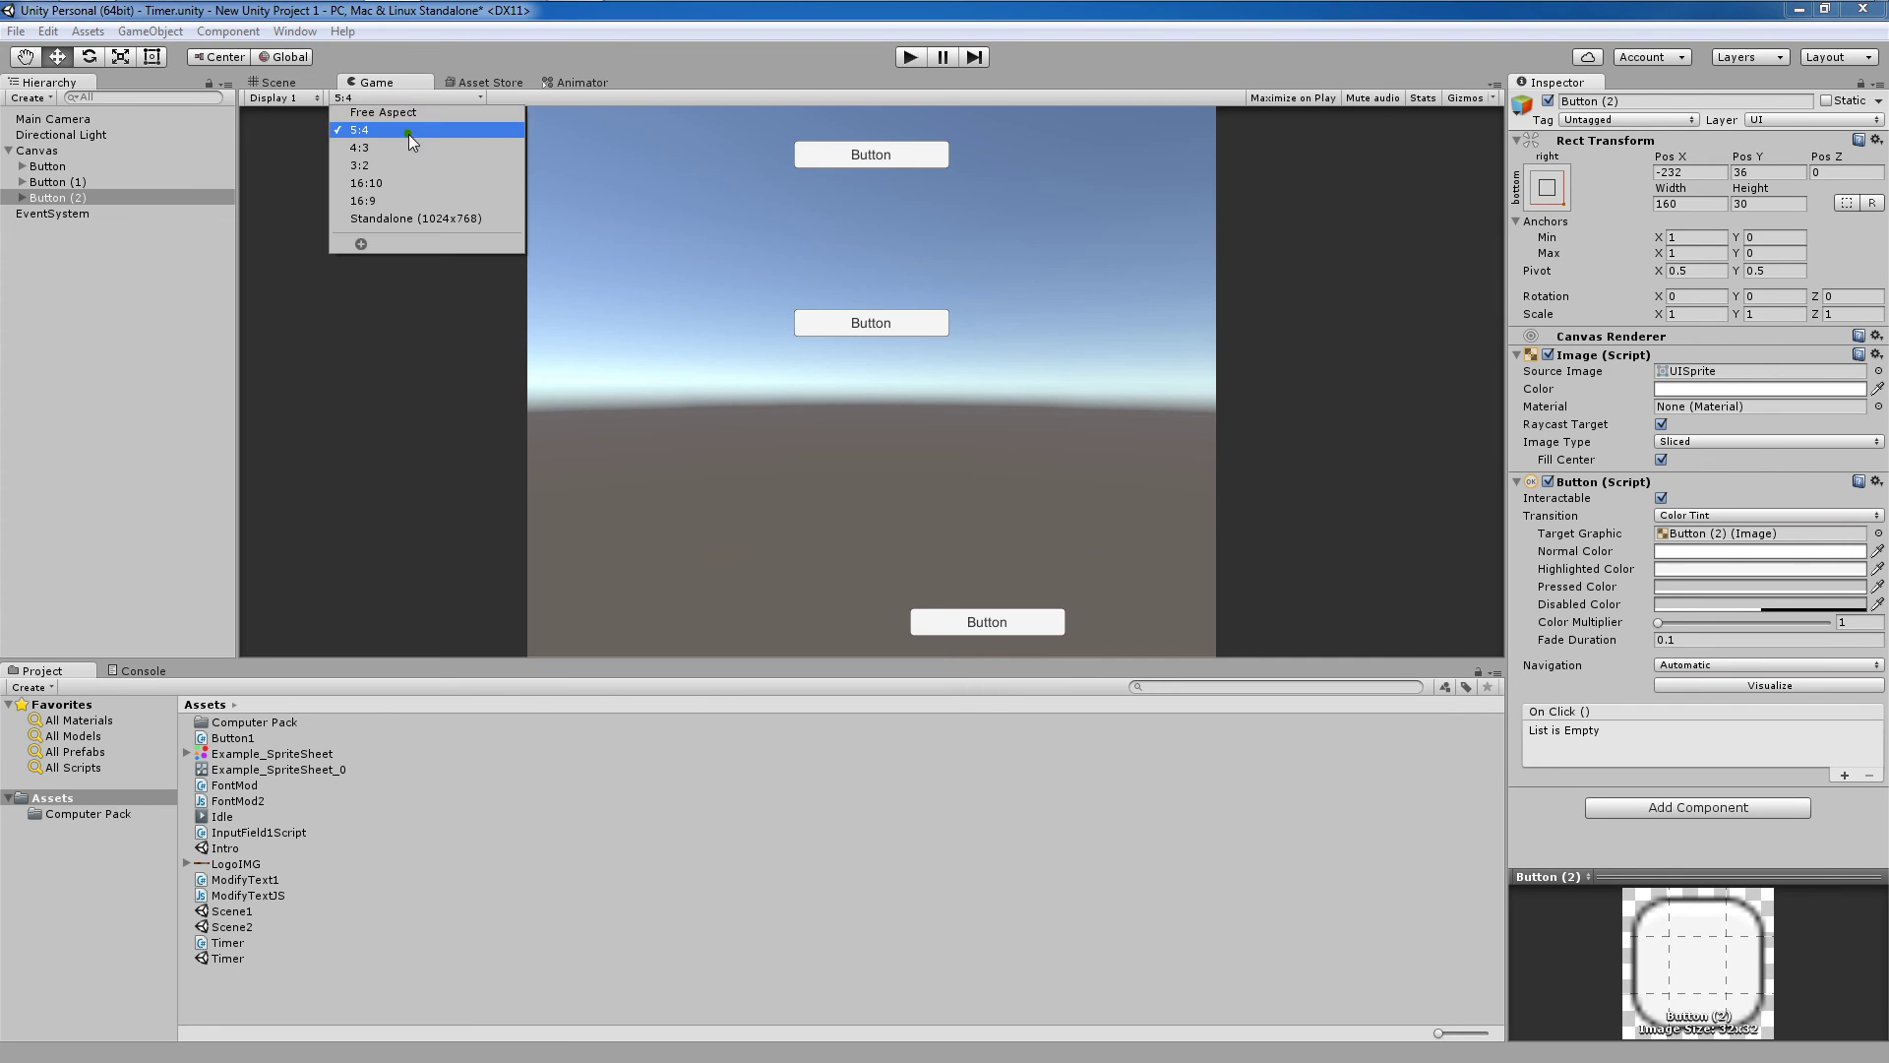
left_click(397, 153)
left_click(412, 96)
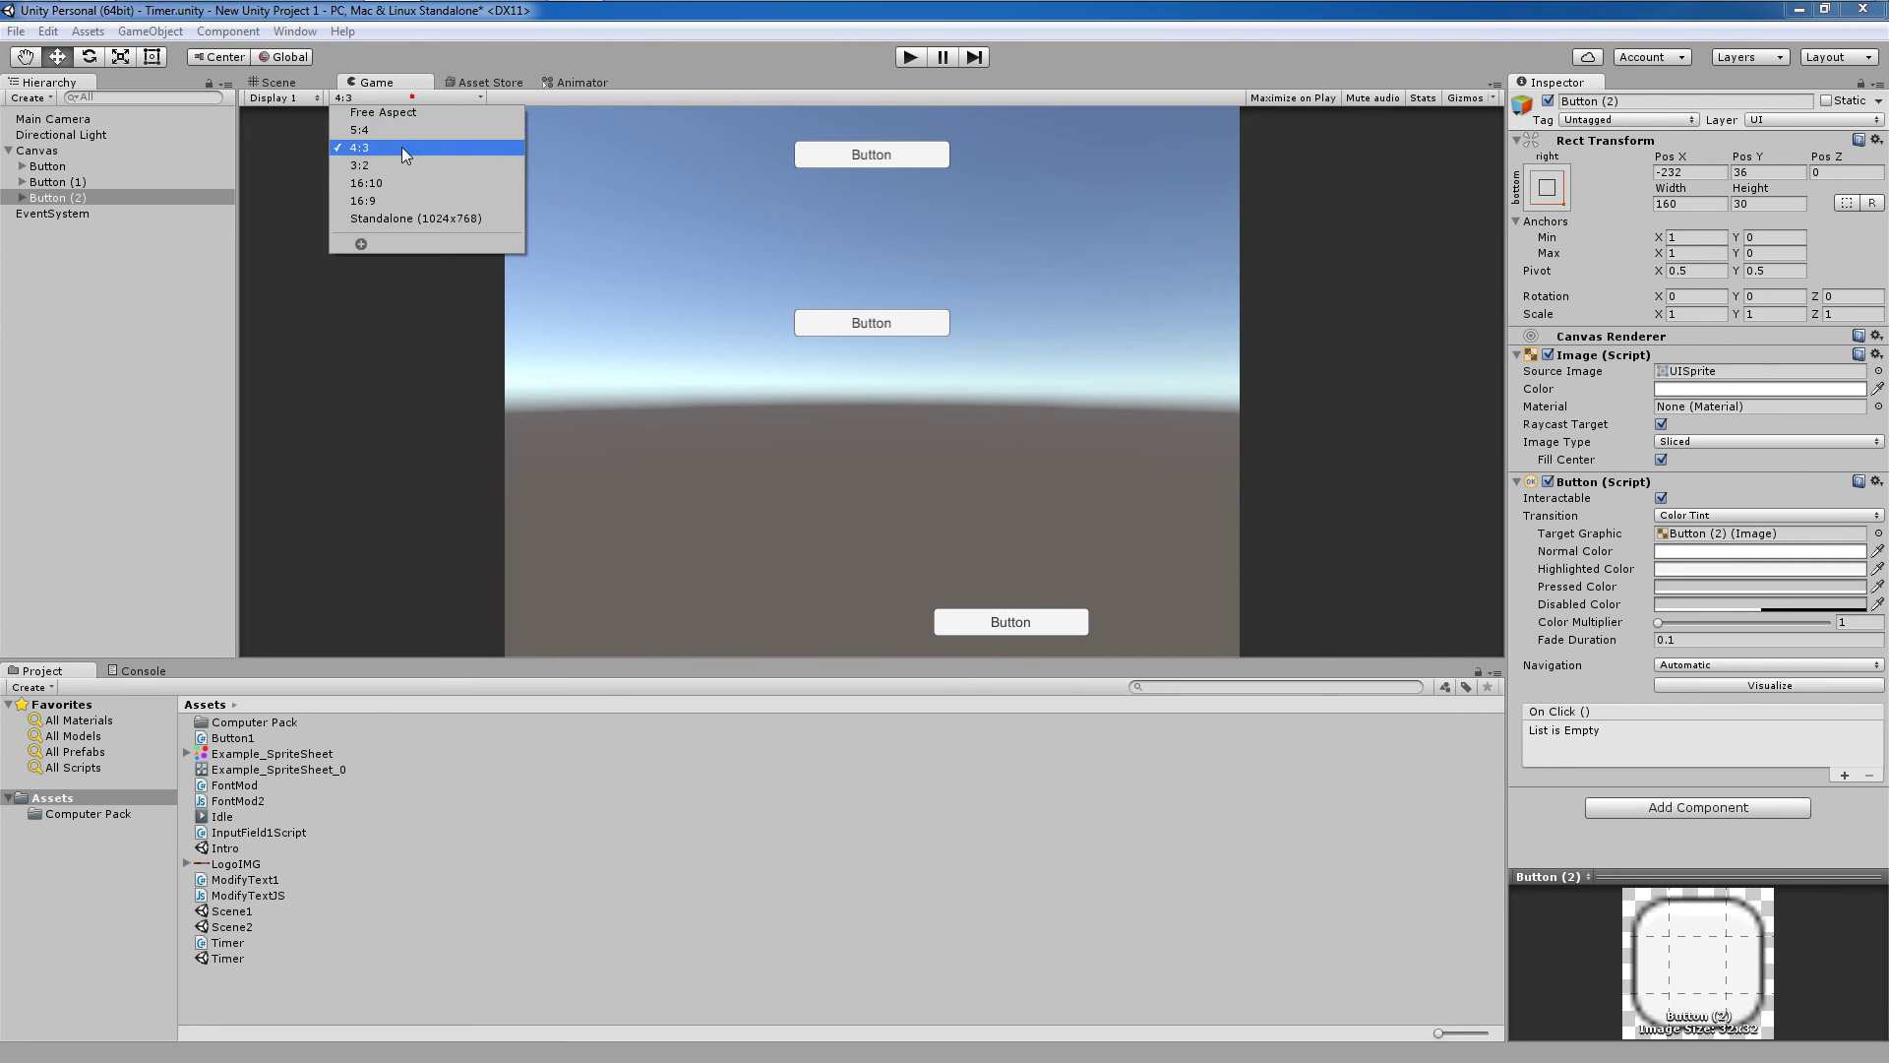
left_click(398, 161)
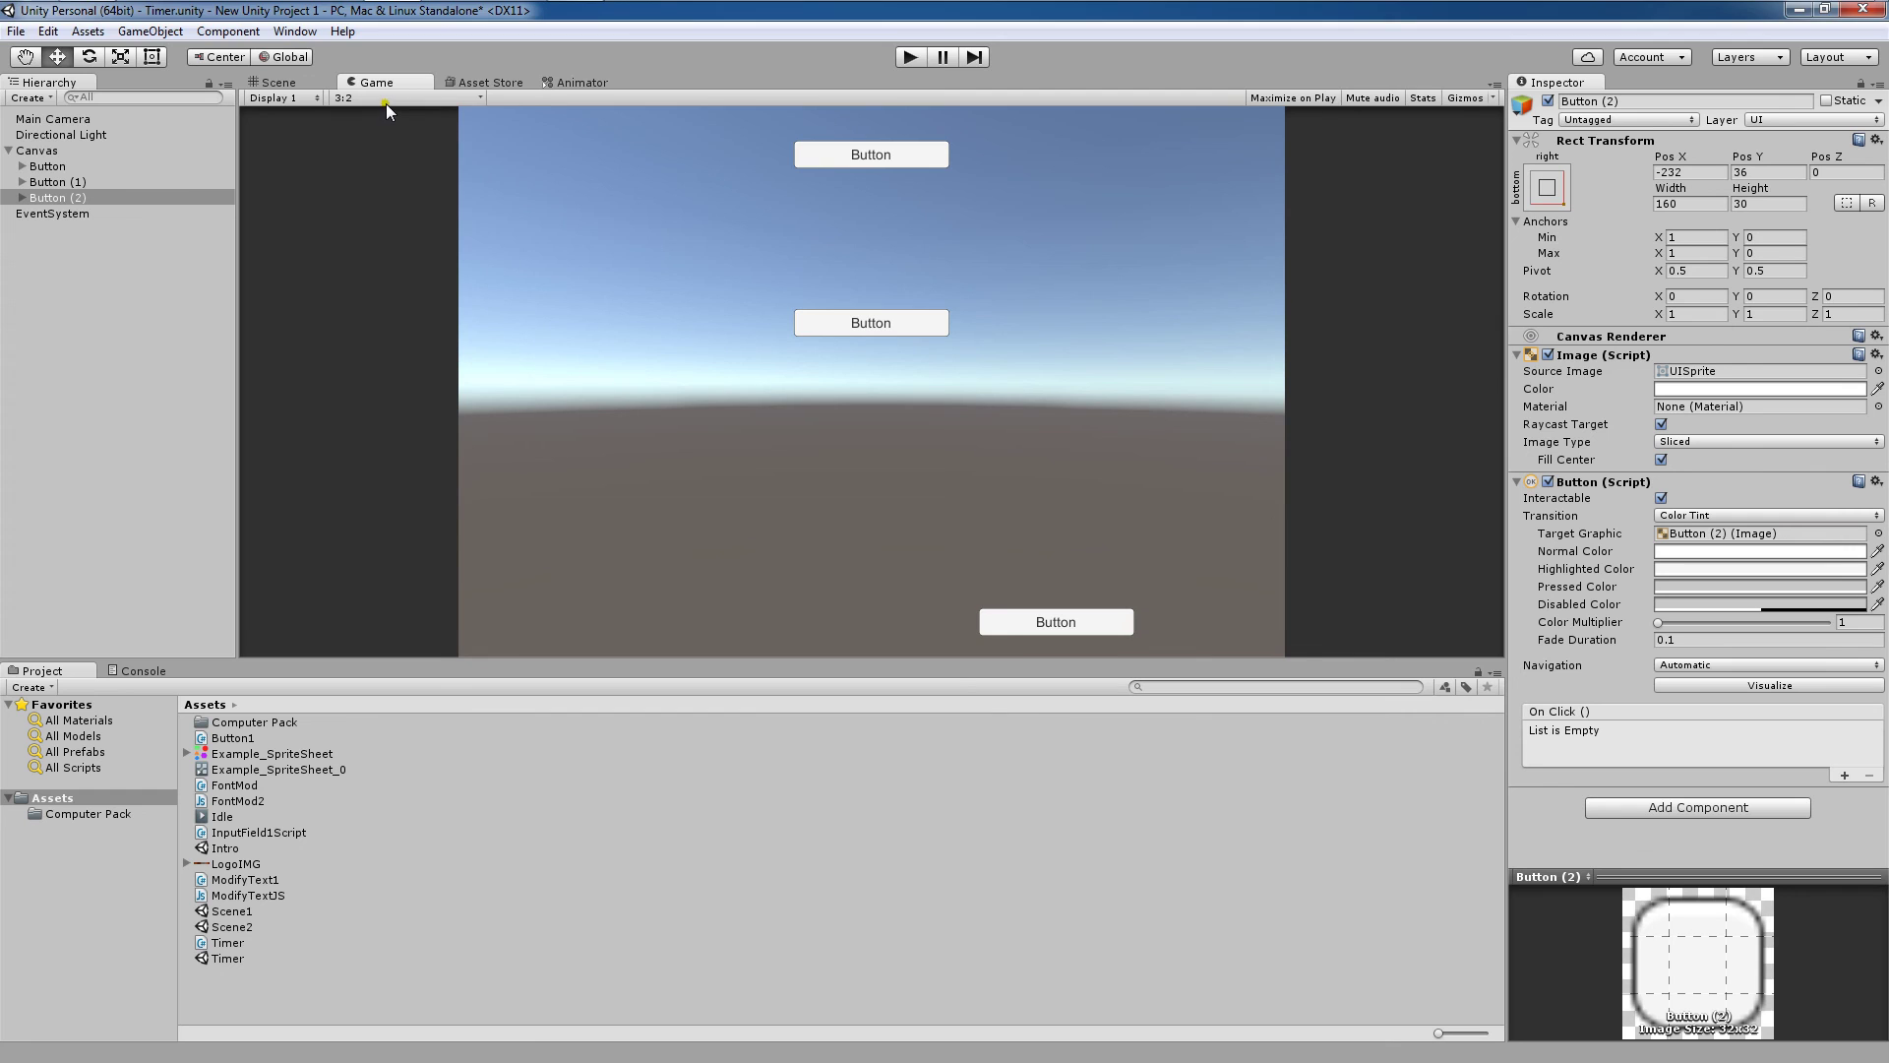
left_click(386, 103)
left_click(372, 178)
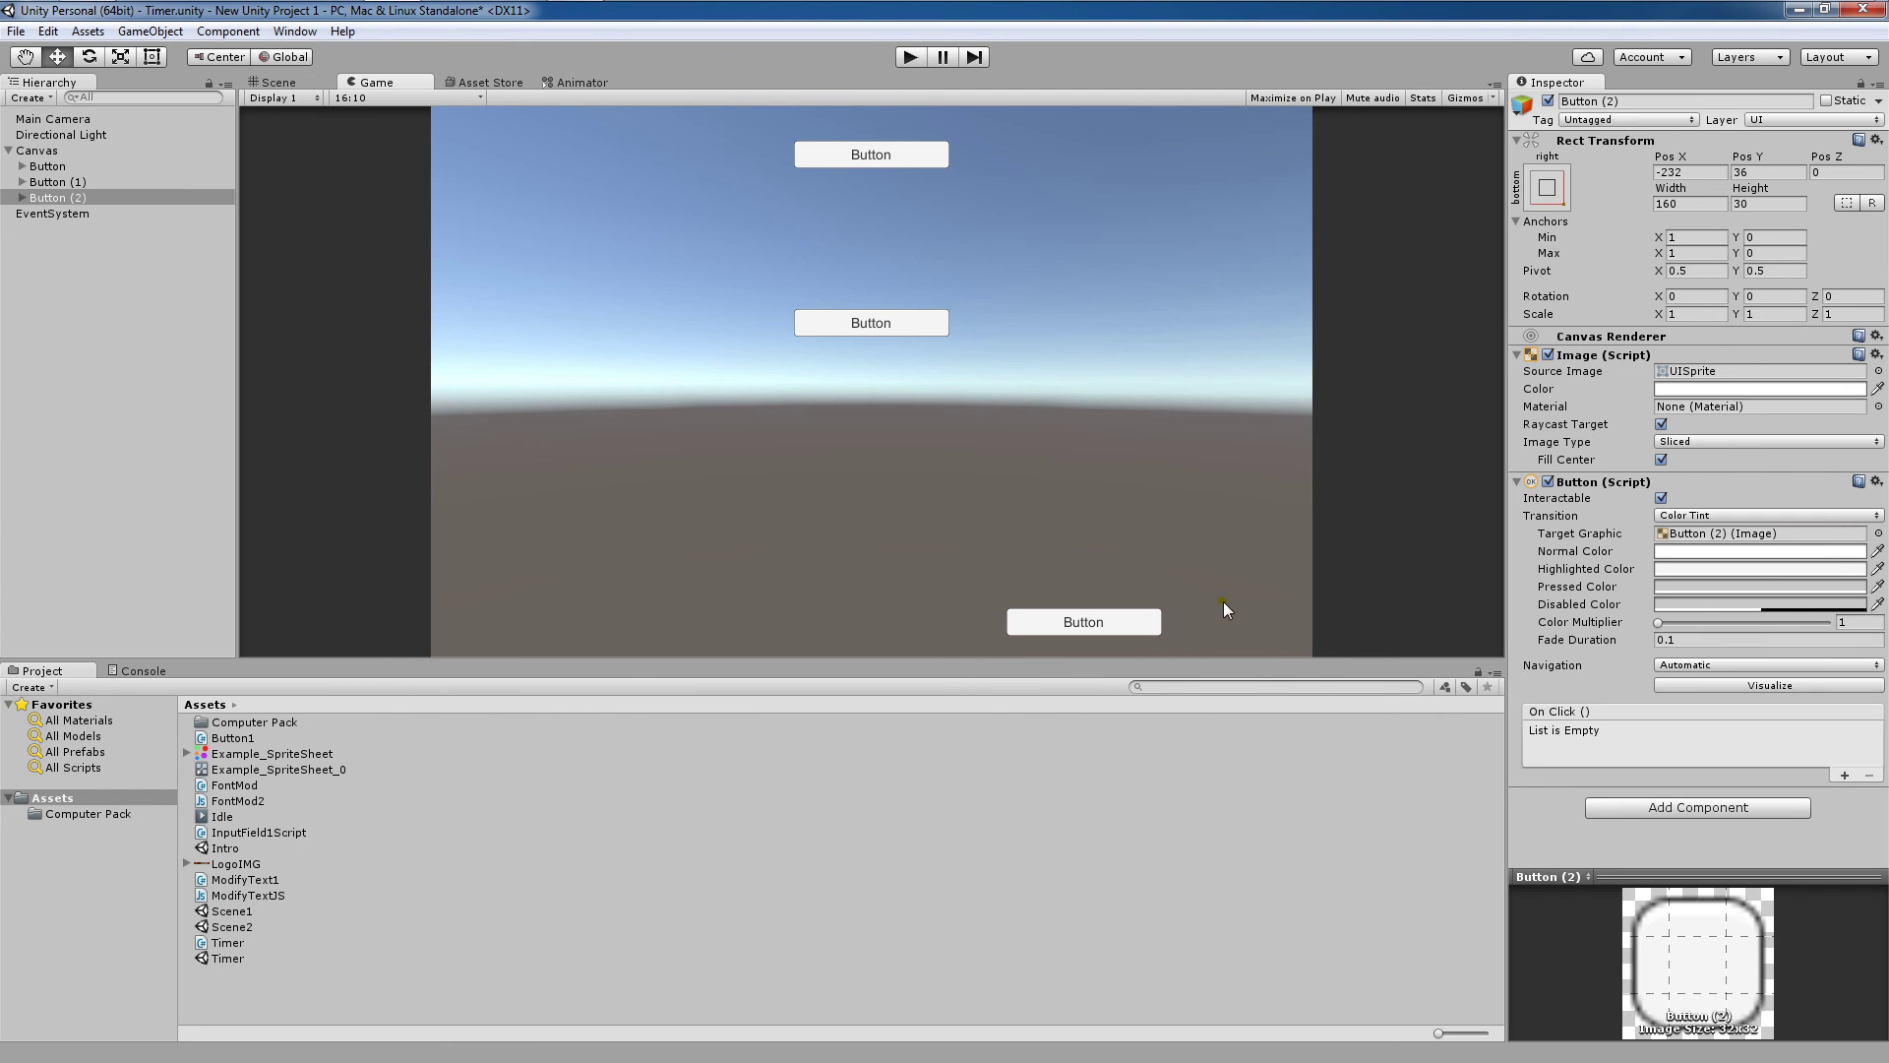
left_click(433, 98)
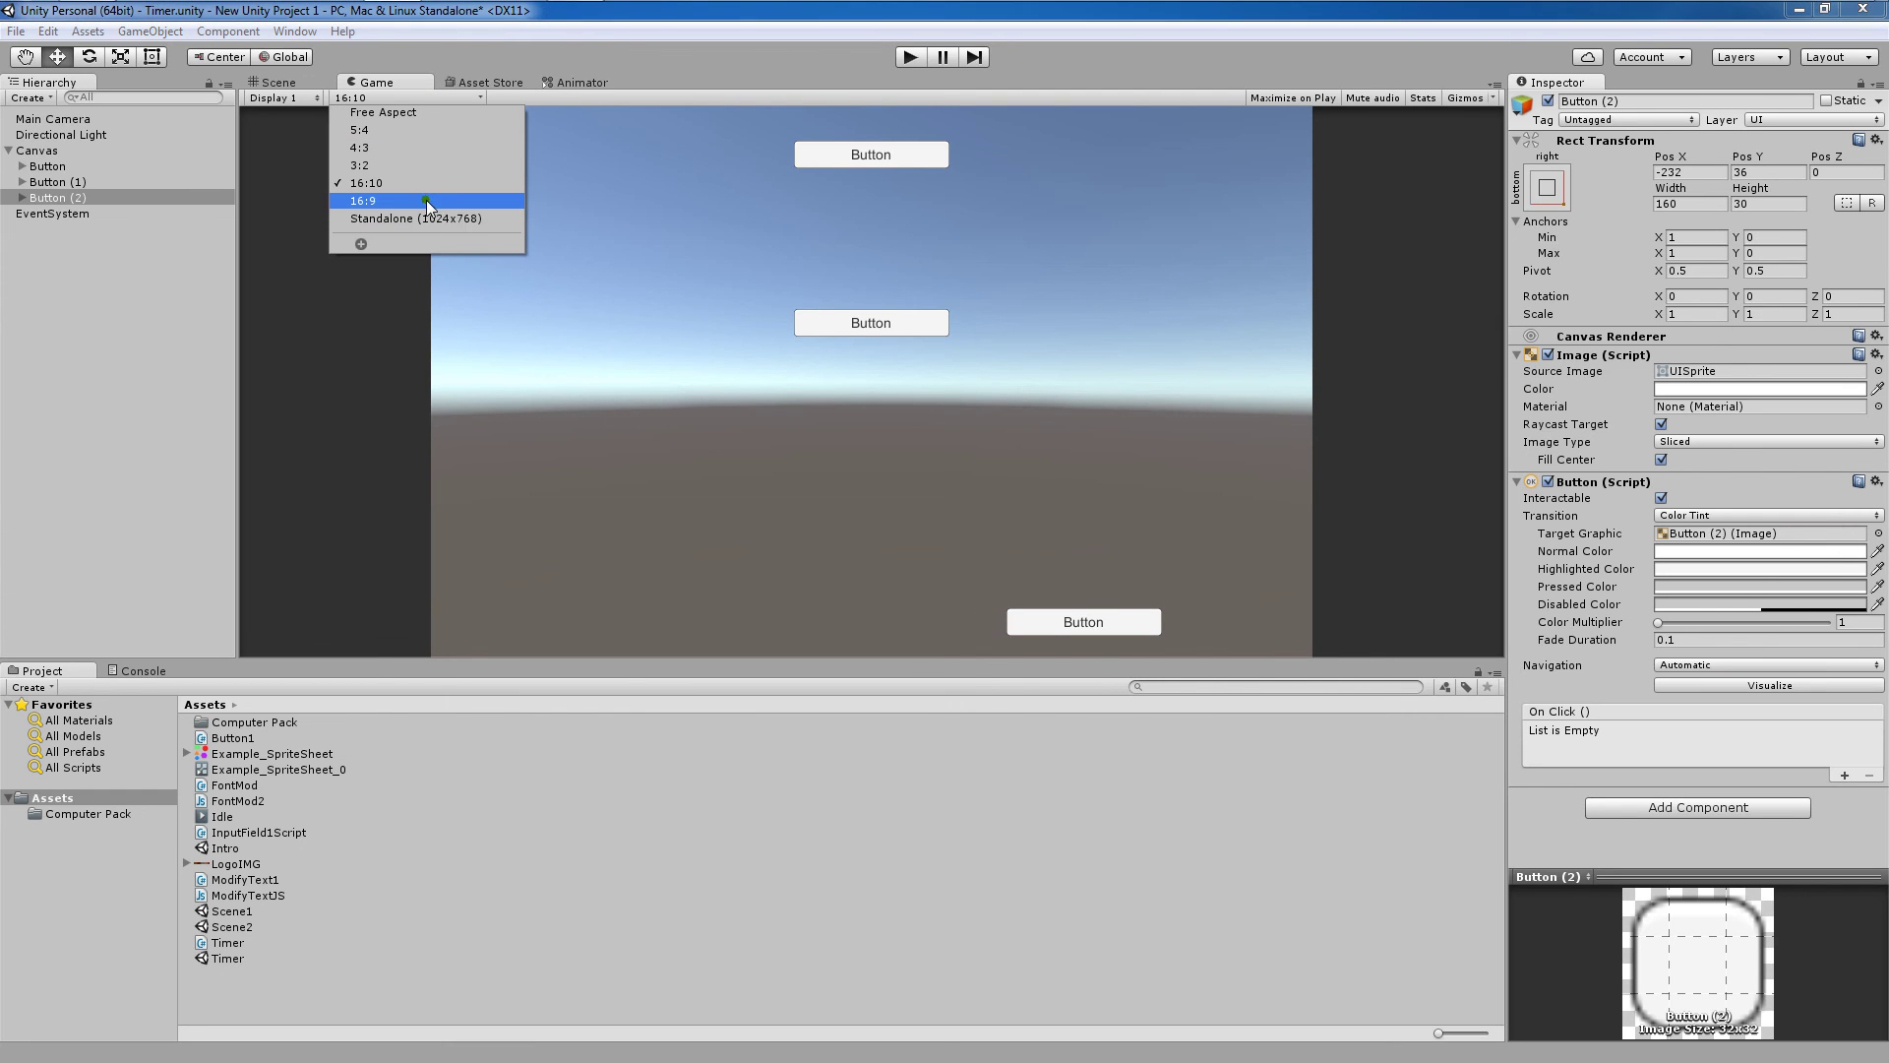
left_click(427, 199)
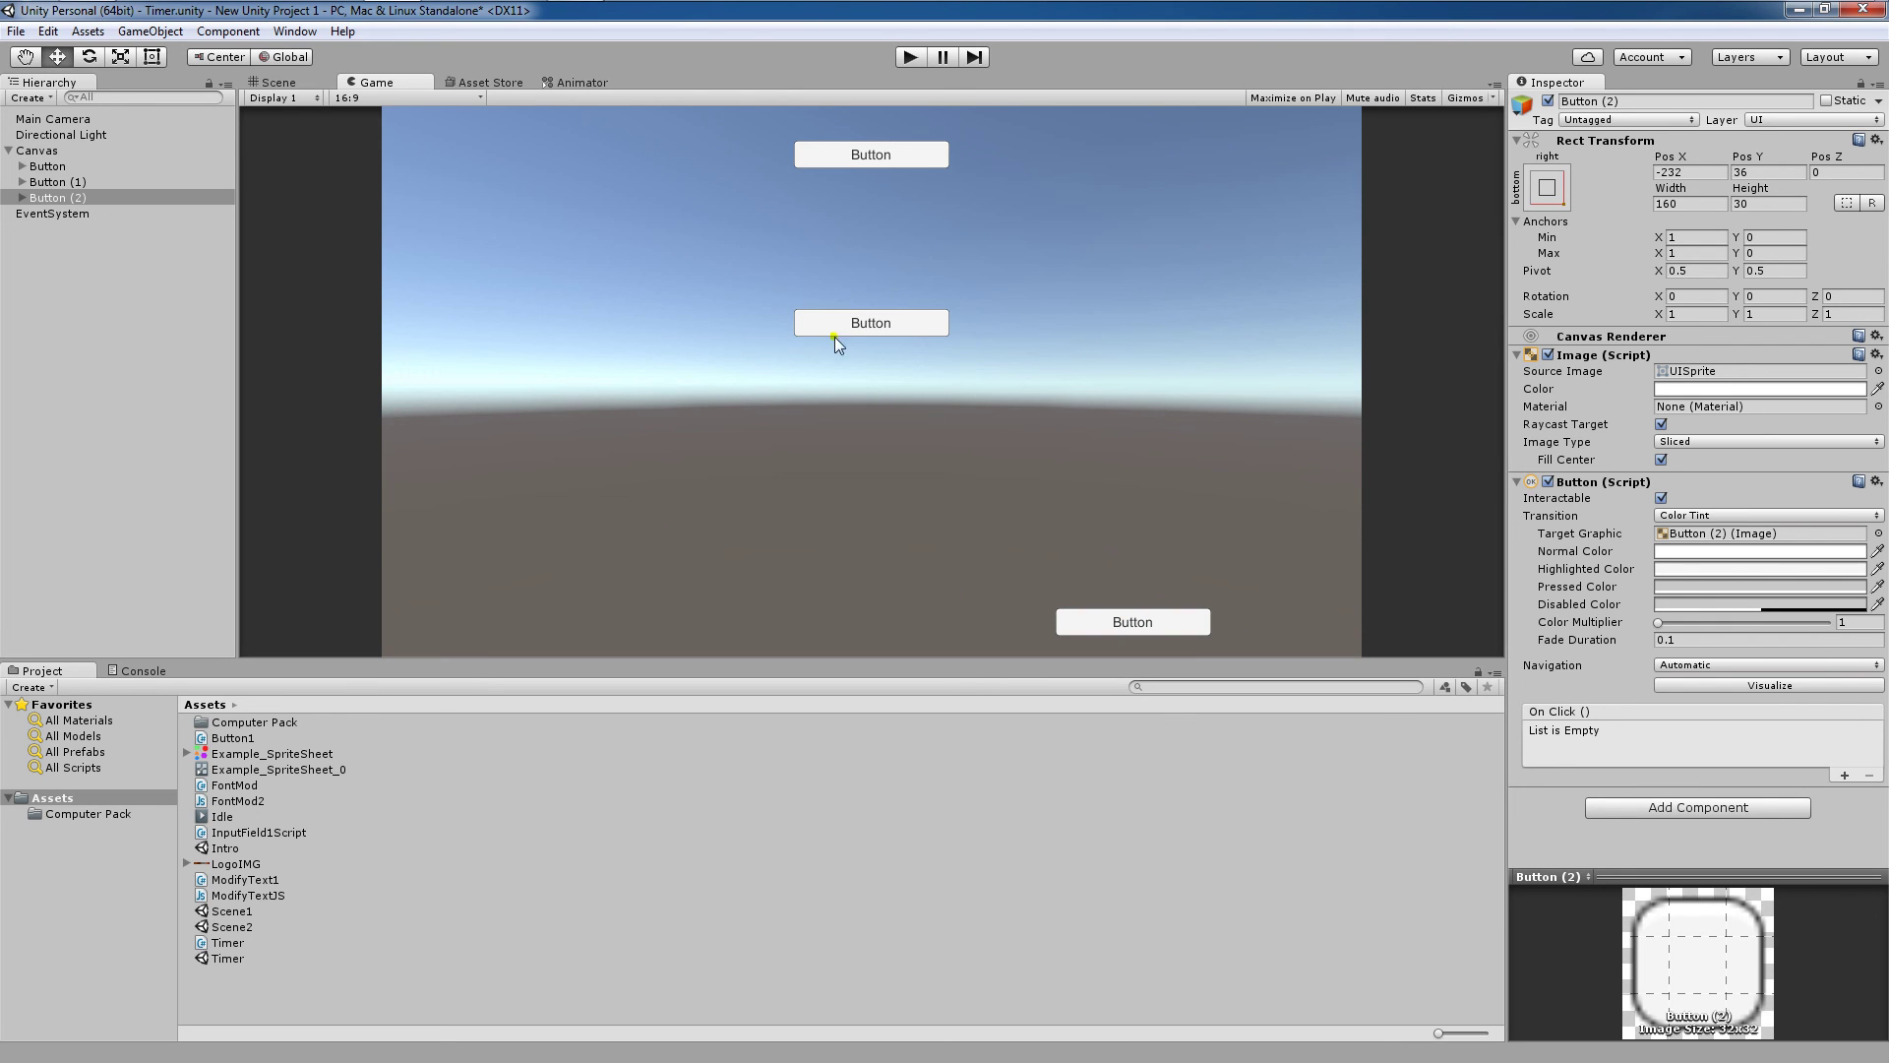
Step: Cycle the preview through 5:4 and 4:3 again, ending at 3:2
left_click(393, 98)
left_click(387, 130)
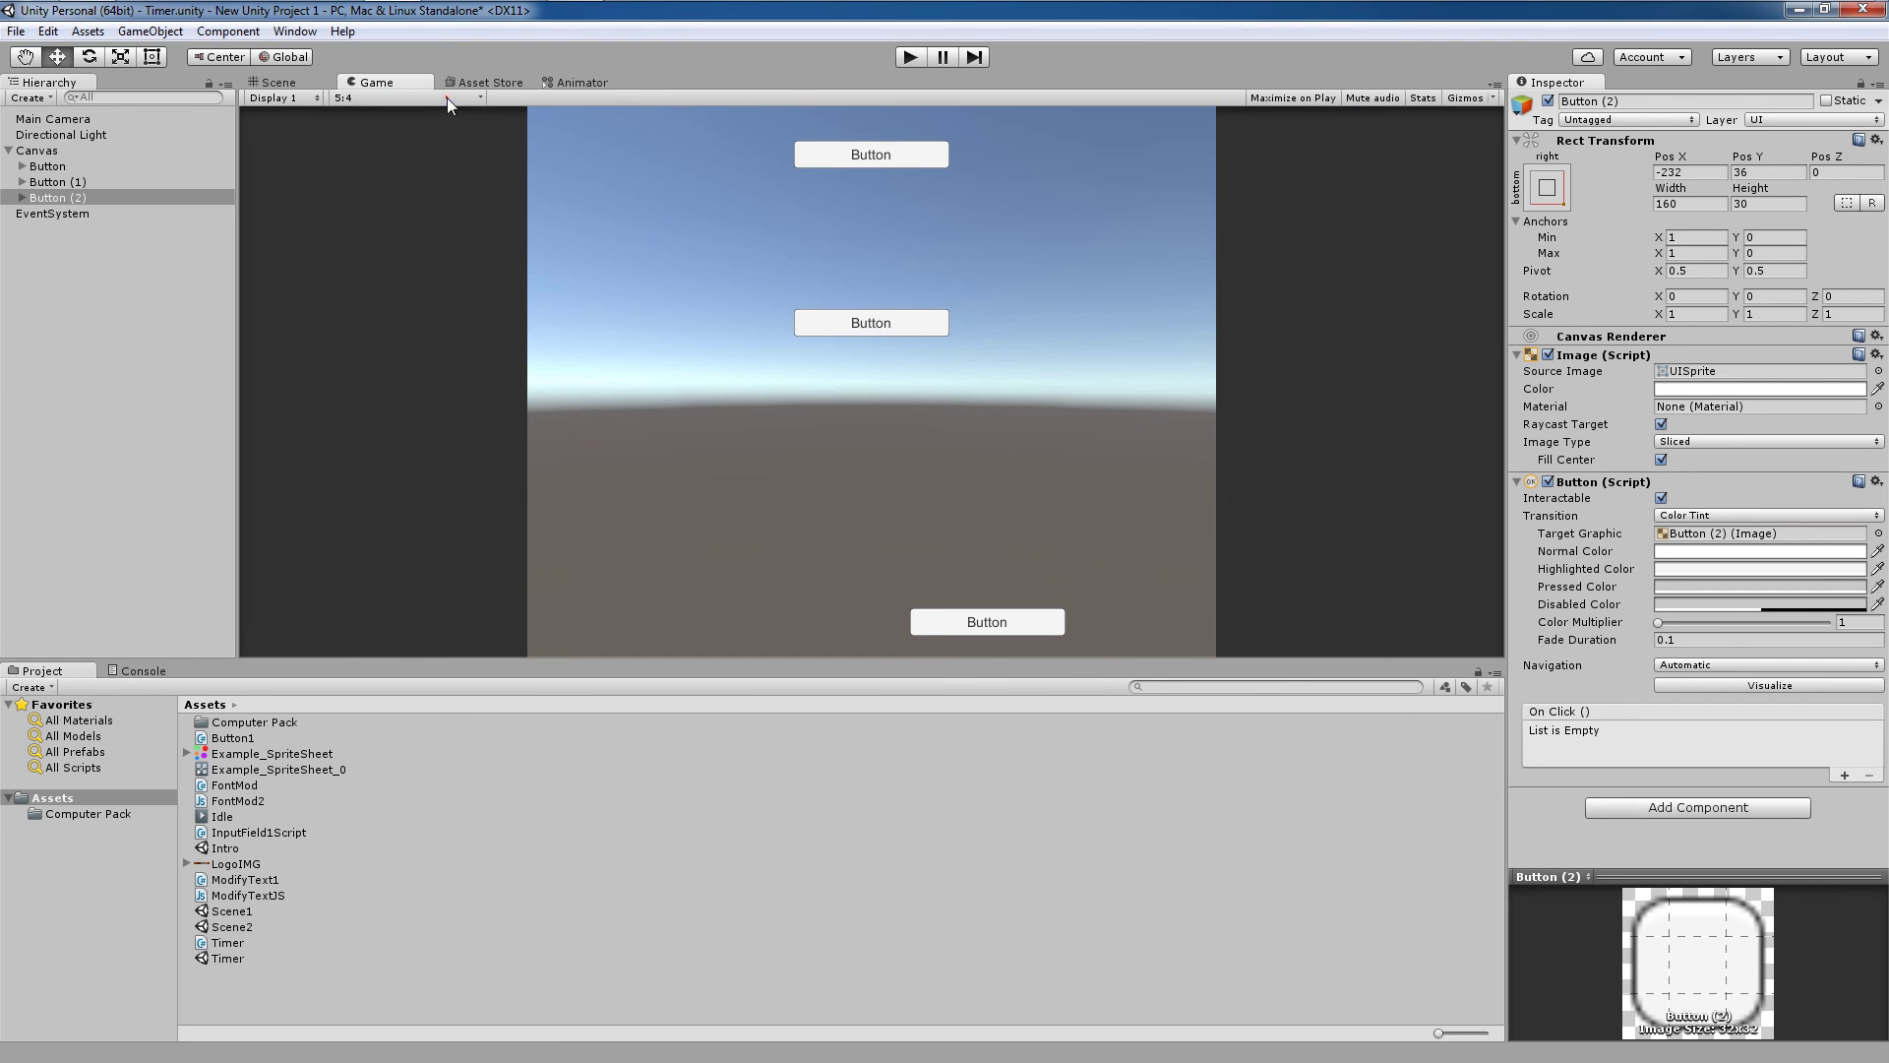
left_click(447, 98)
left_click(427, 147)
left_click(449, 98)
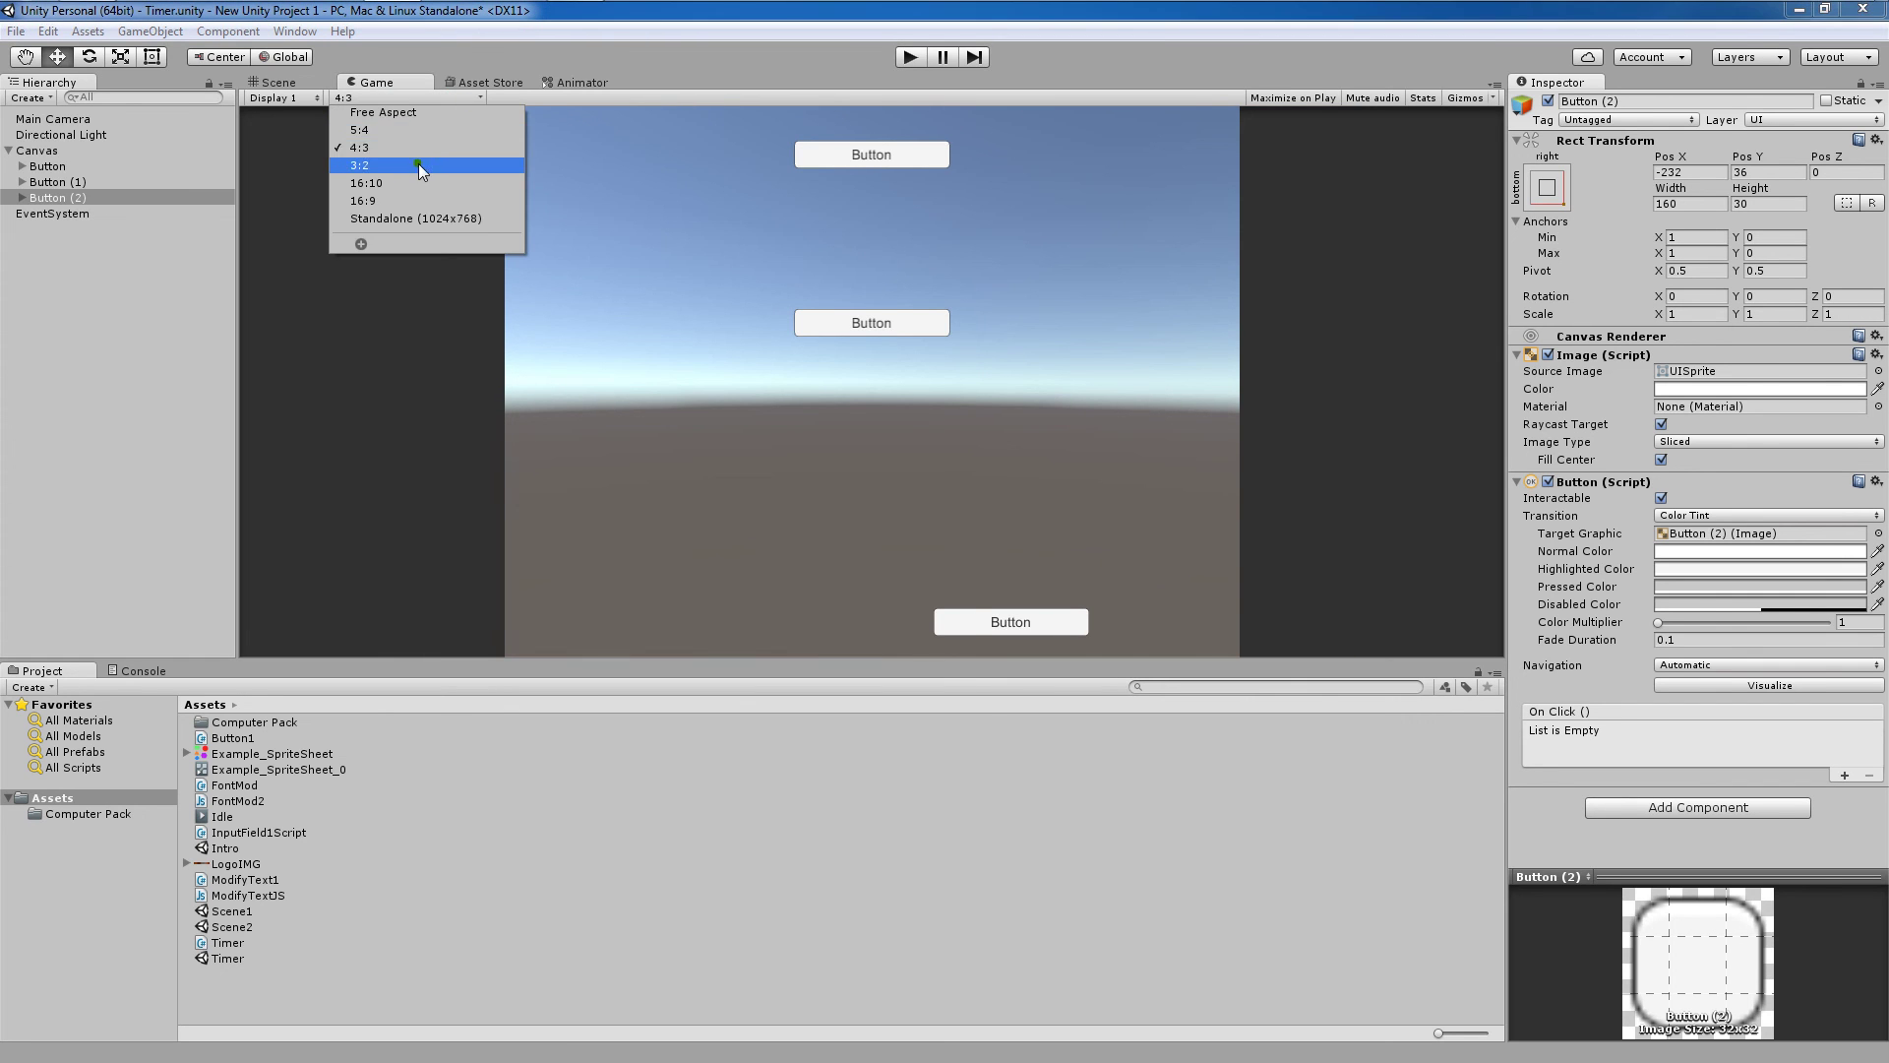
left_click(417, 164)
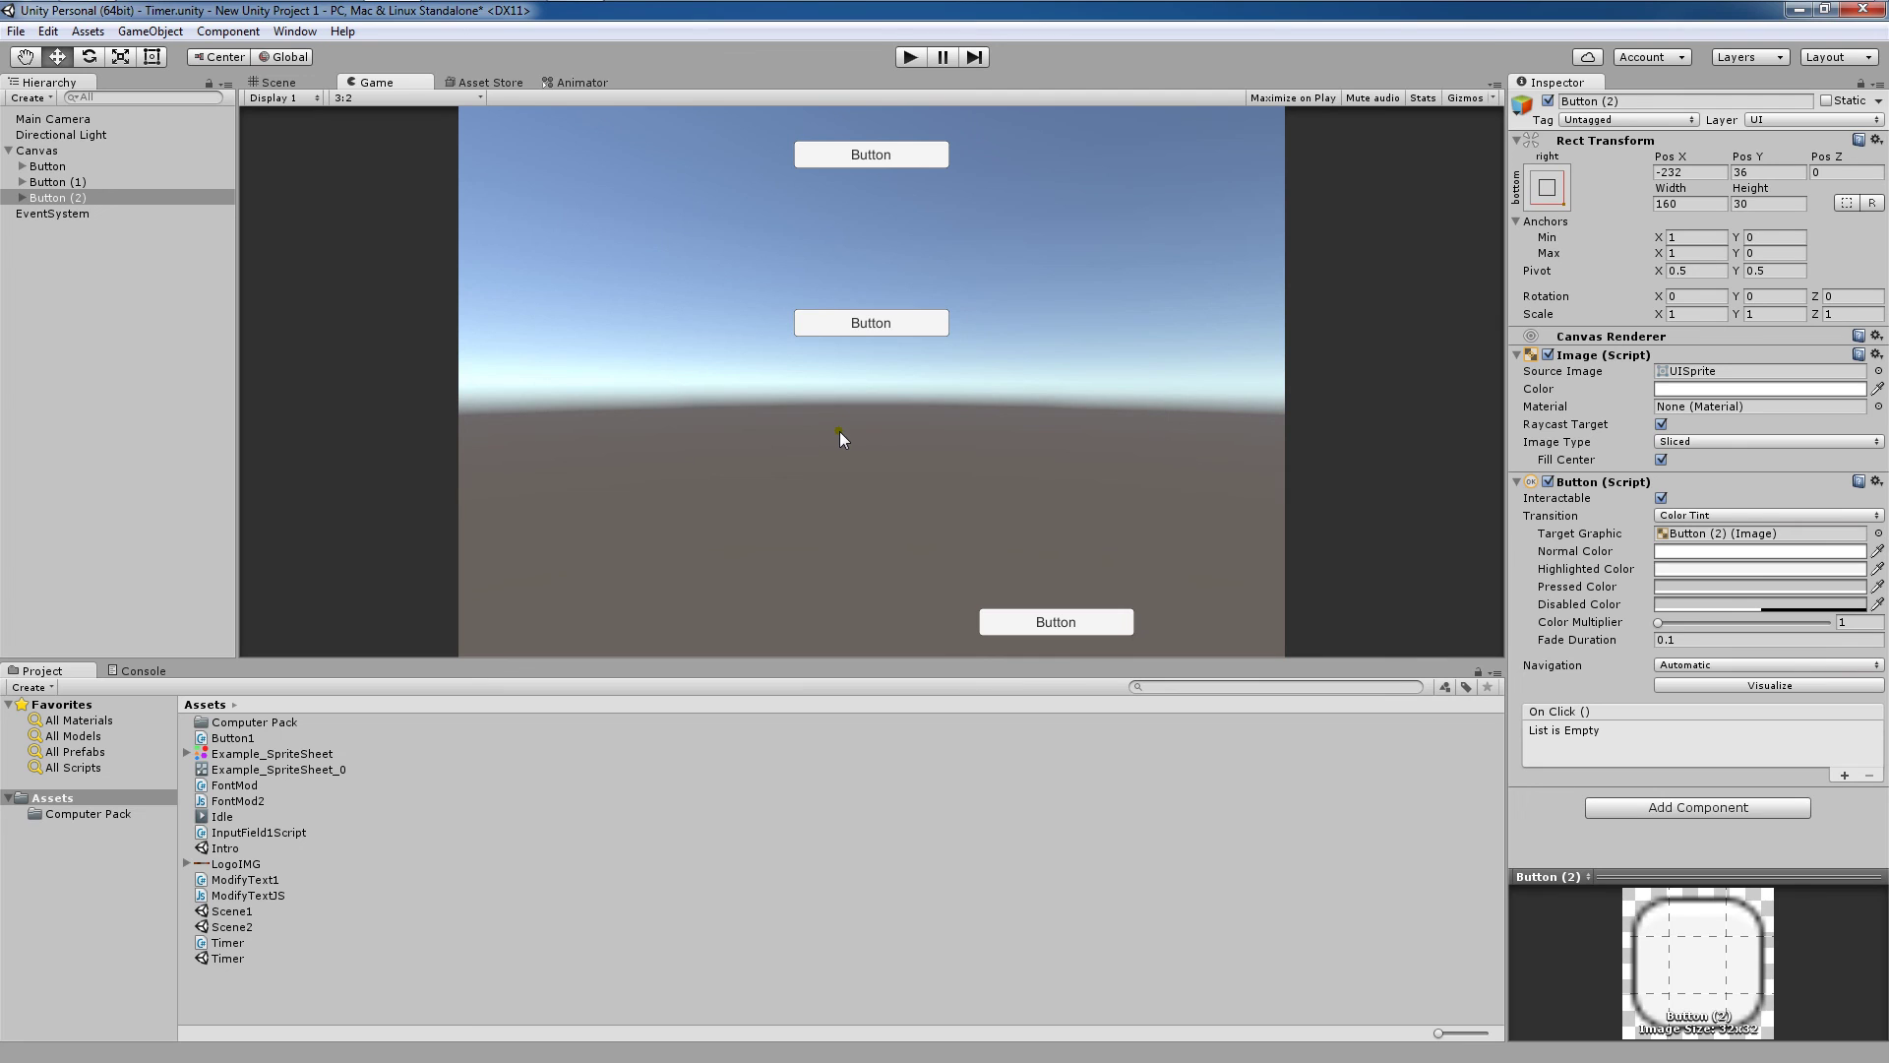